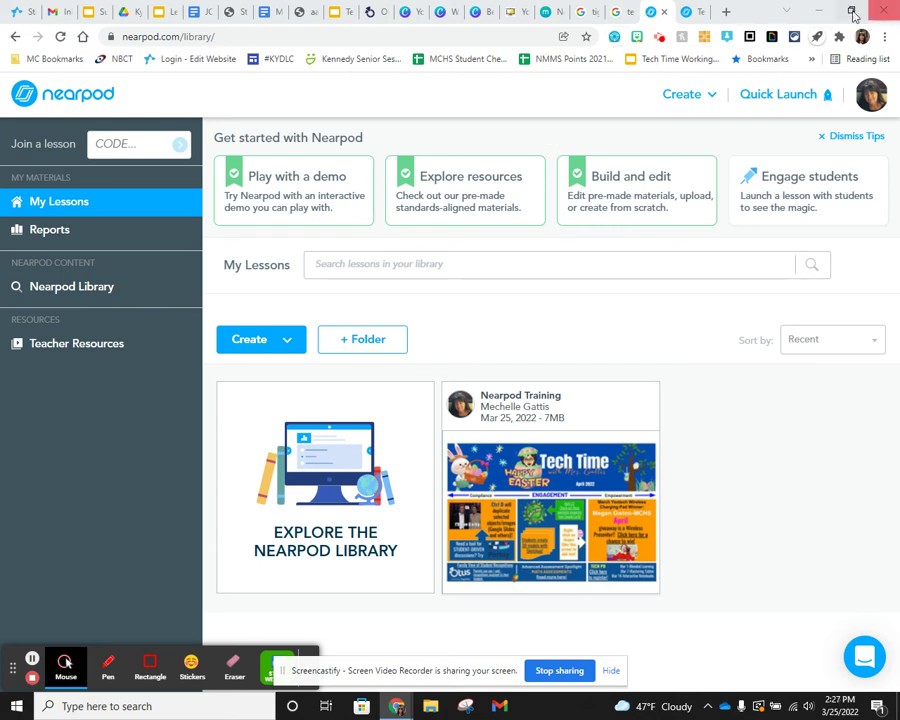
# - Launch the Nearpod Training lesson in Live Participation mode, resuming its already active session
pyautogui.click(851, 11)
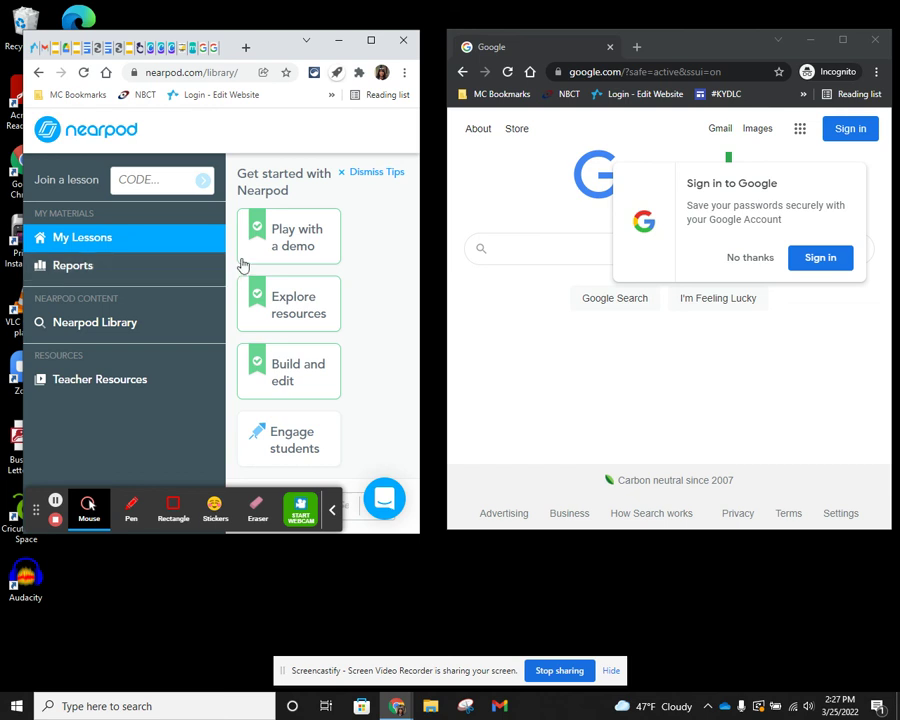
pyautogui.click(372, 42)
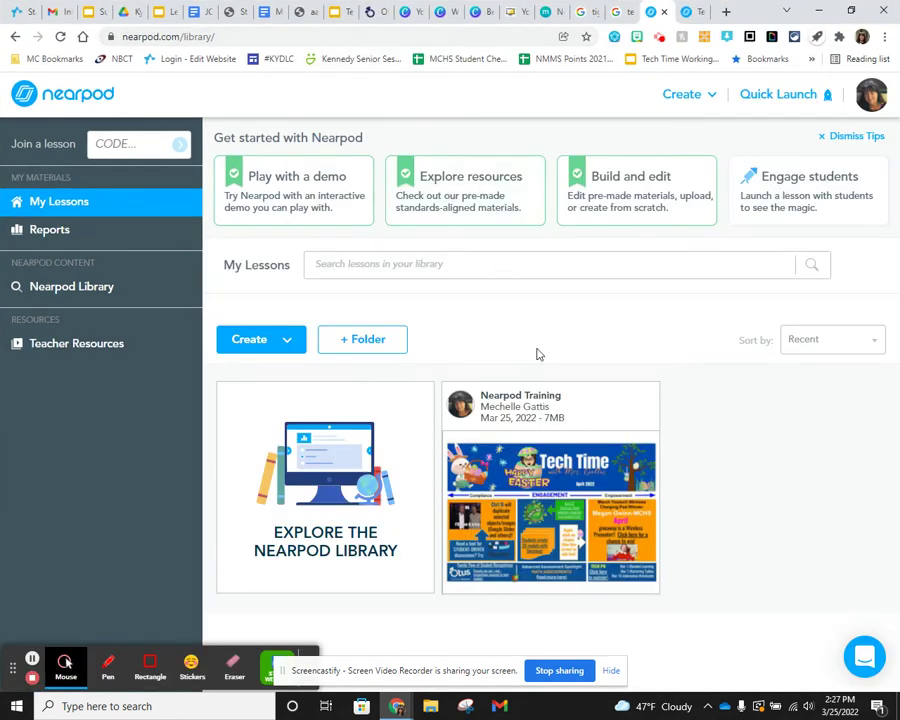
pyautogui.moveTo(545, 461)
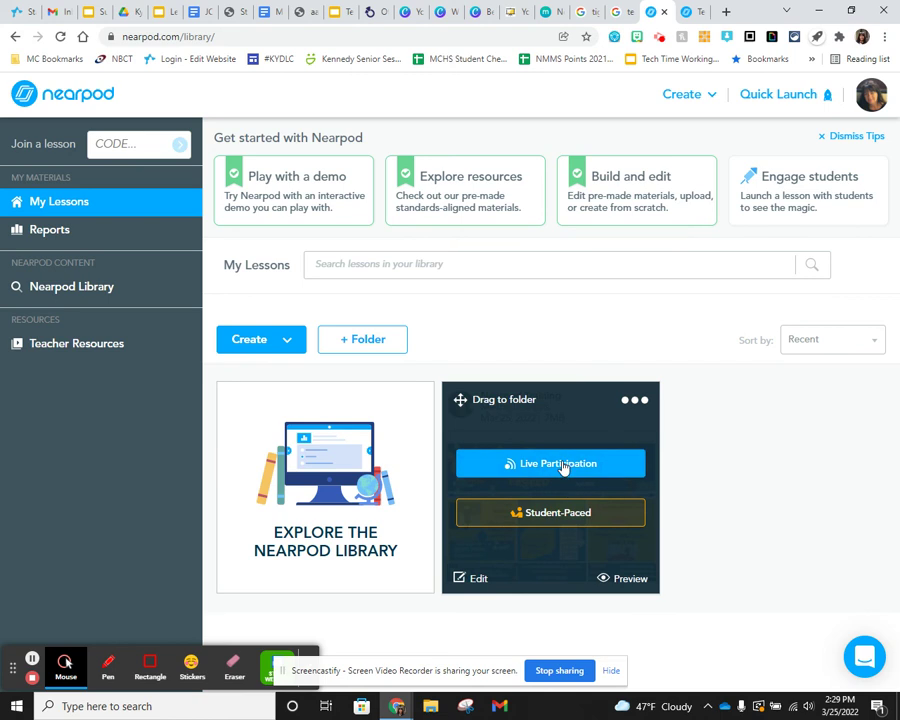
pyautogui.click(563, 467)
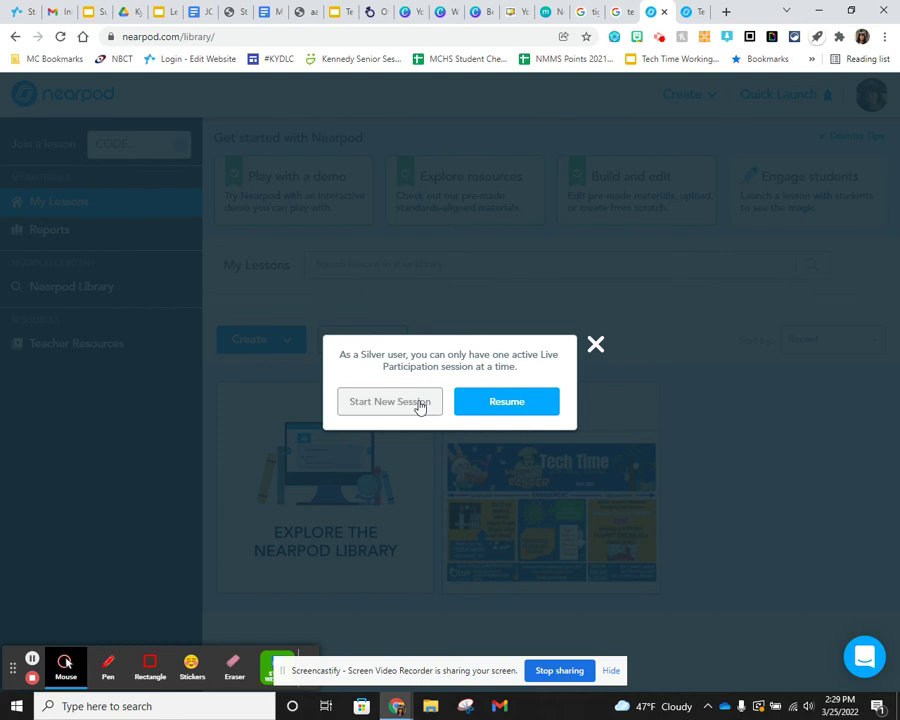
pyautogui.click(503, 402)
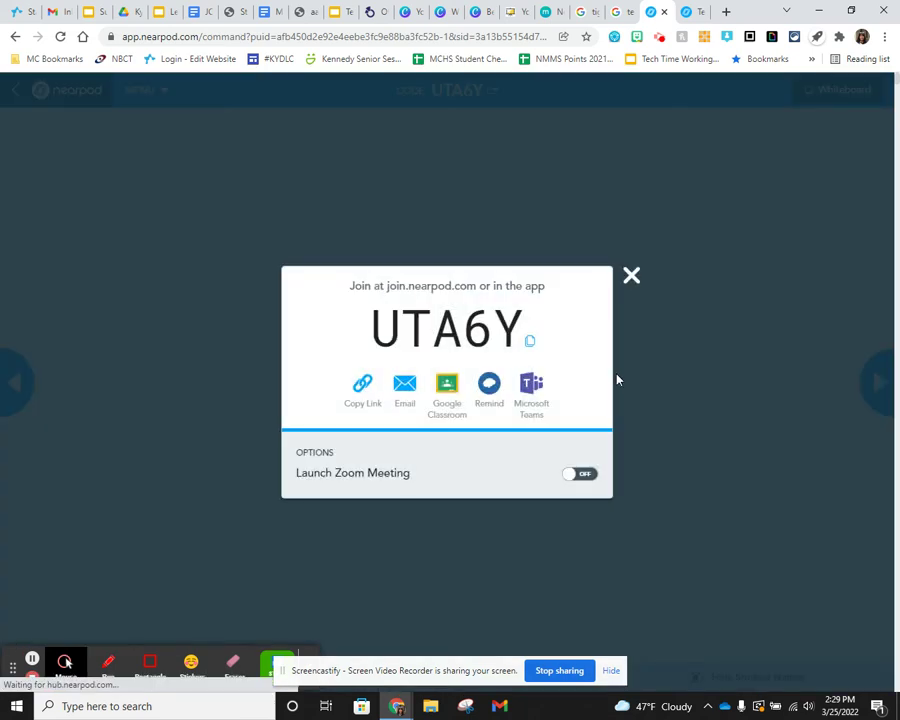
# - Shrink the teacher window to sit beside the incognito window and open join.nearpod.com in the incognito window
pyautogui.click(853, 12)
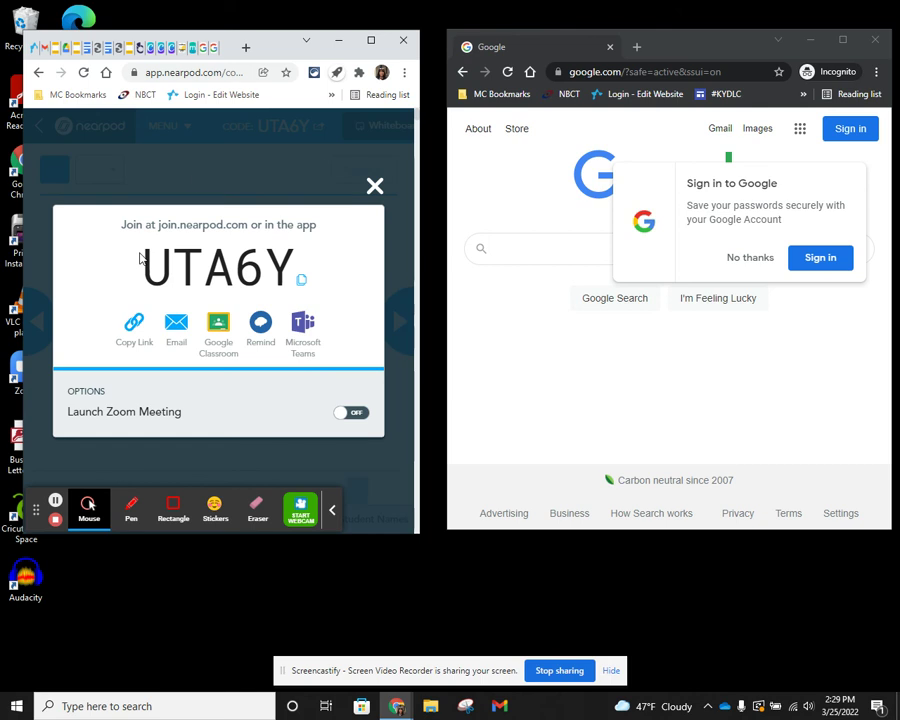
pyautogui.click(692, 72)
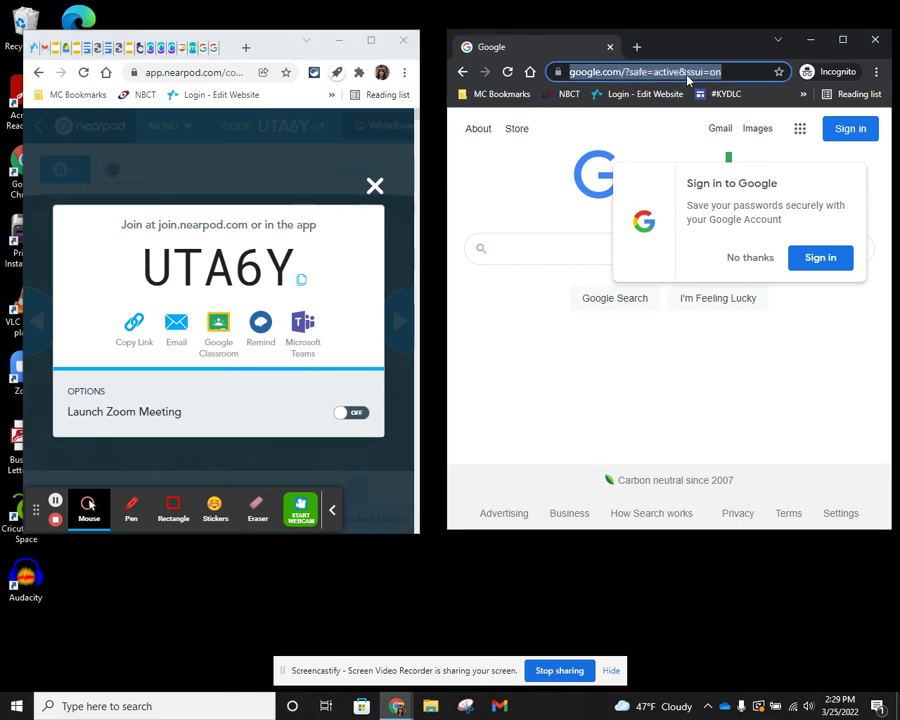
pyautogui.write('j')
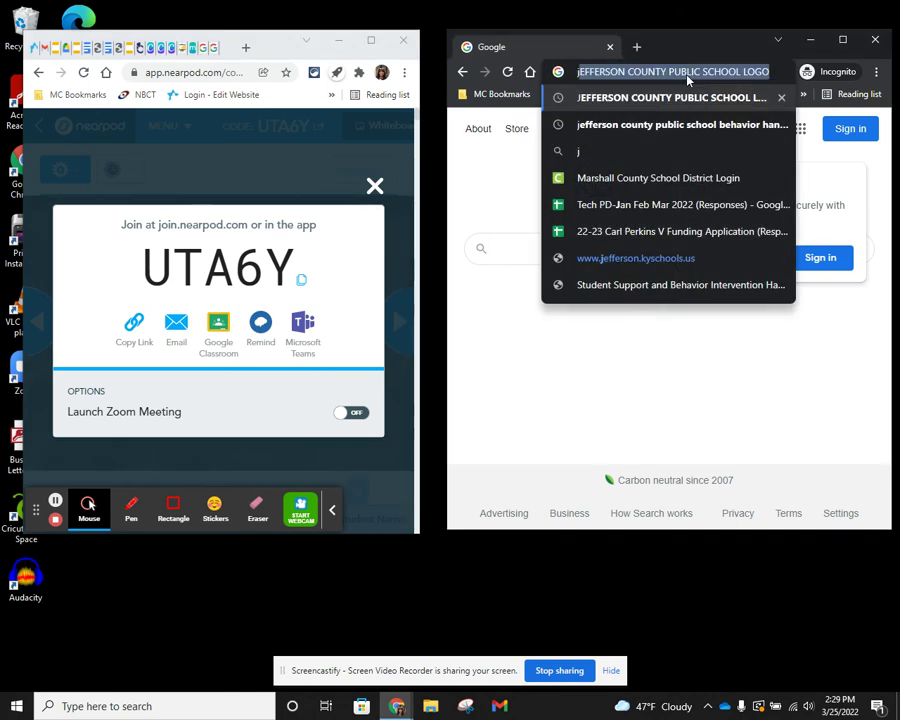
pyautogui.write('oin.ne')
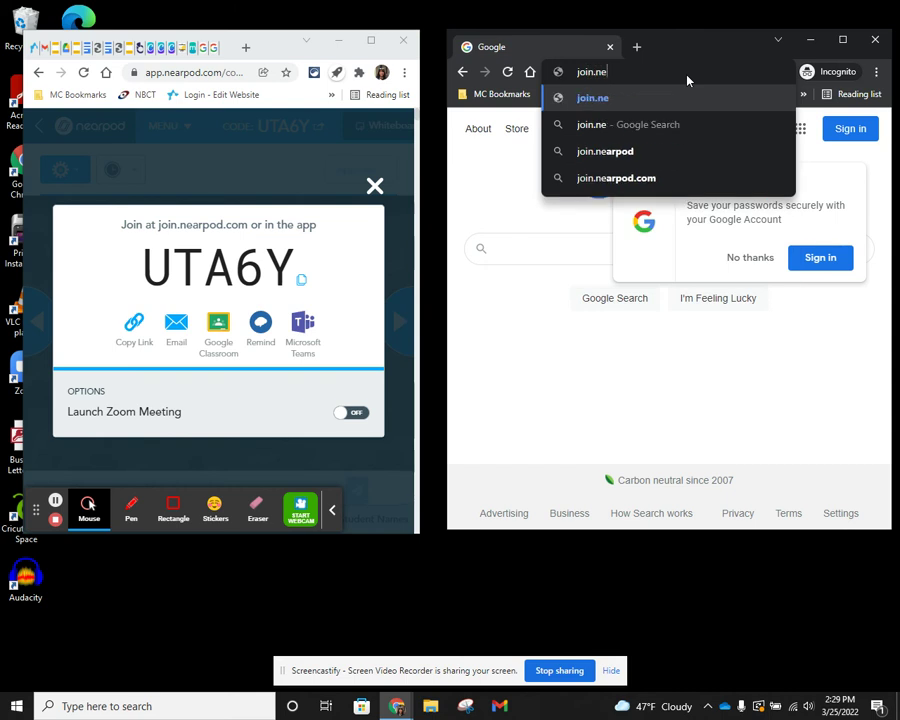
pyautogui.write('arpod.')
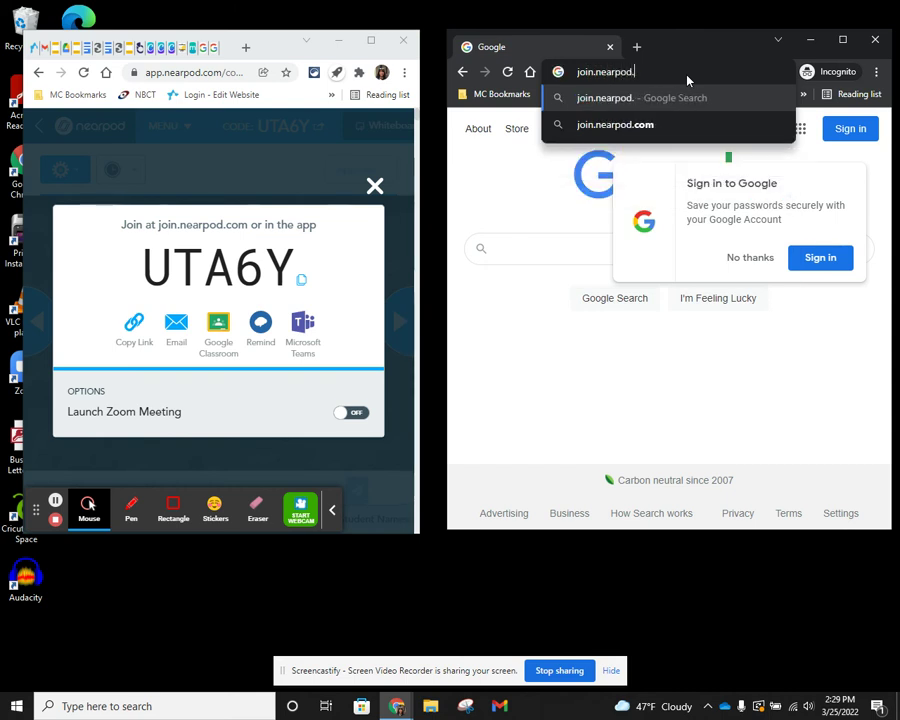
pyautogui.write('com')
pyautogui.press('Return')
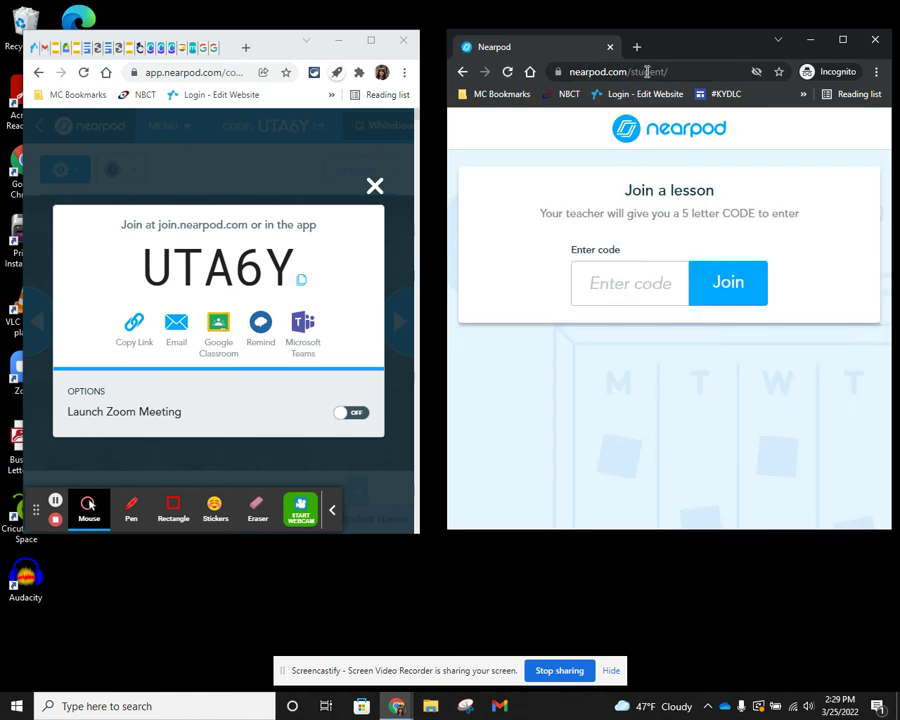
# - Join the live lesson from the student window with the code UTA6Y
pyautogui.click(636, 291)
pyautogui.write('UT')
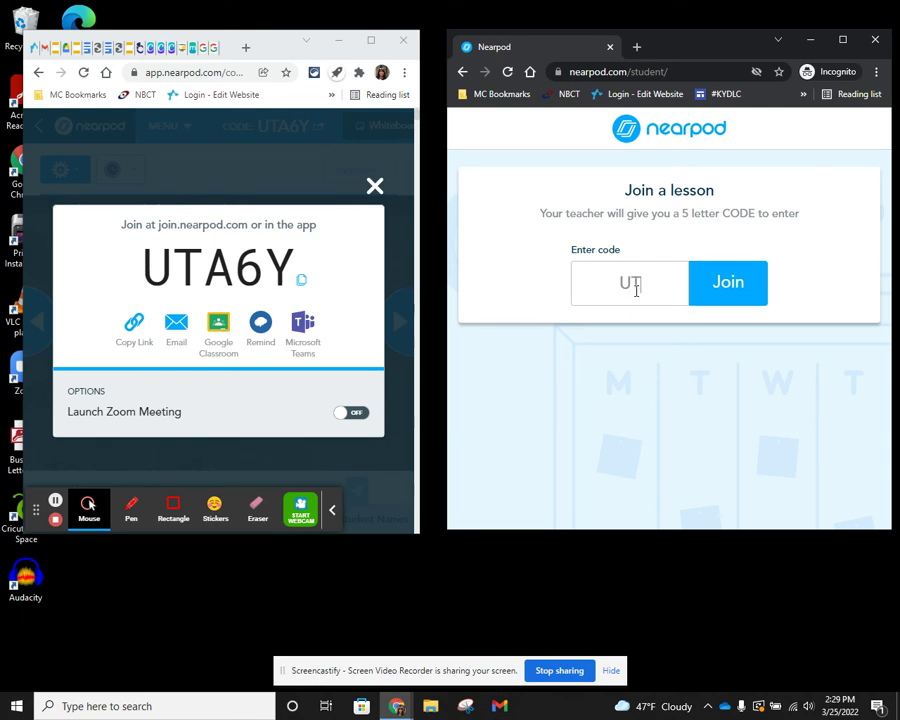
pyautogui.write('A6Y')
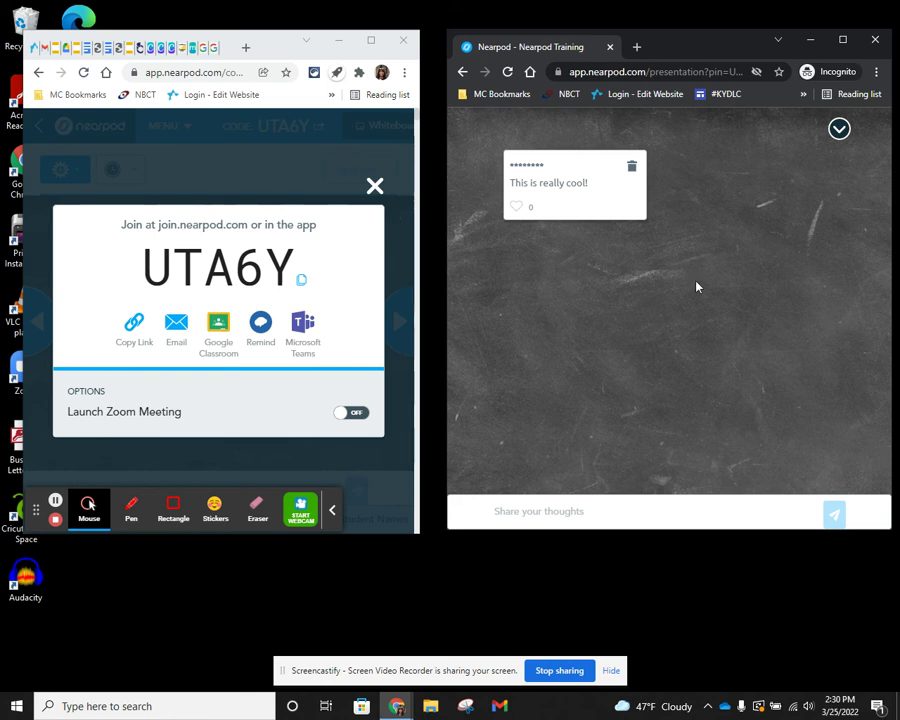
# - Dismiss the join code, return the lesson to the first slide, and join it in the student window under the prefilled name
pyautogui.click(374, 186)
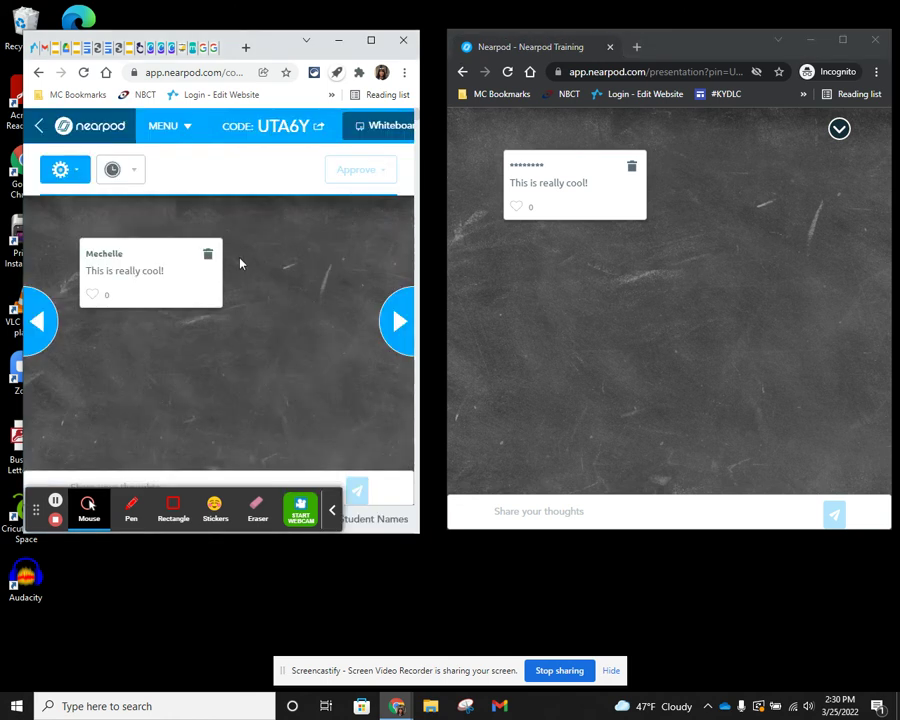
pyautogui.click(37, 322)
pyautogui.click(36, 324)
pyautogui.click(37, 324)
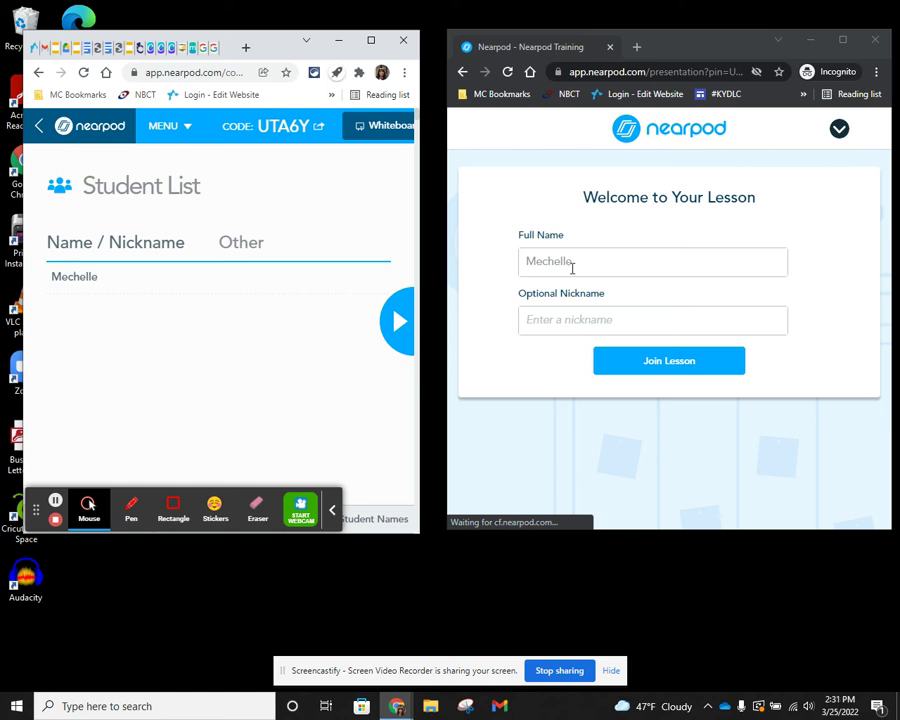
pyautogui.click(656, 364)
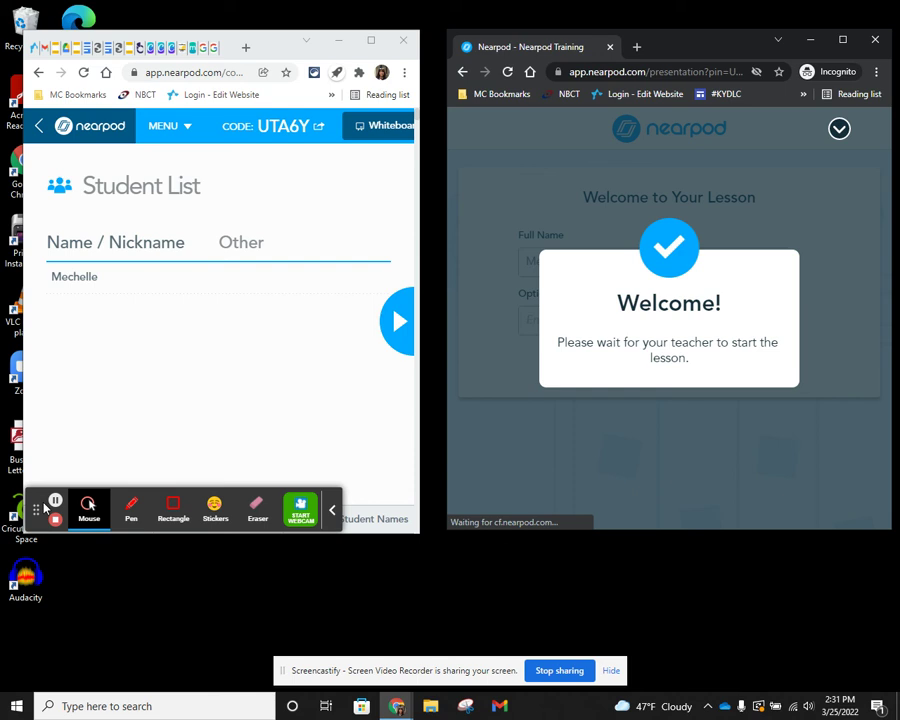
# - Move the recording toolbar clear of the lesson's status bar and collapse it
pyautogui.moveTo(88, 505); pyautogui.dragTo(178, 462)
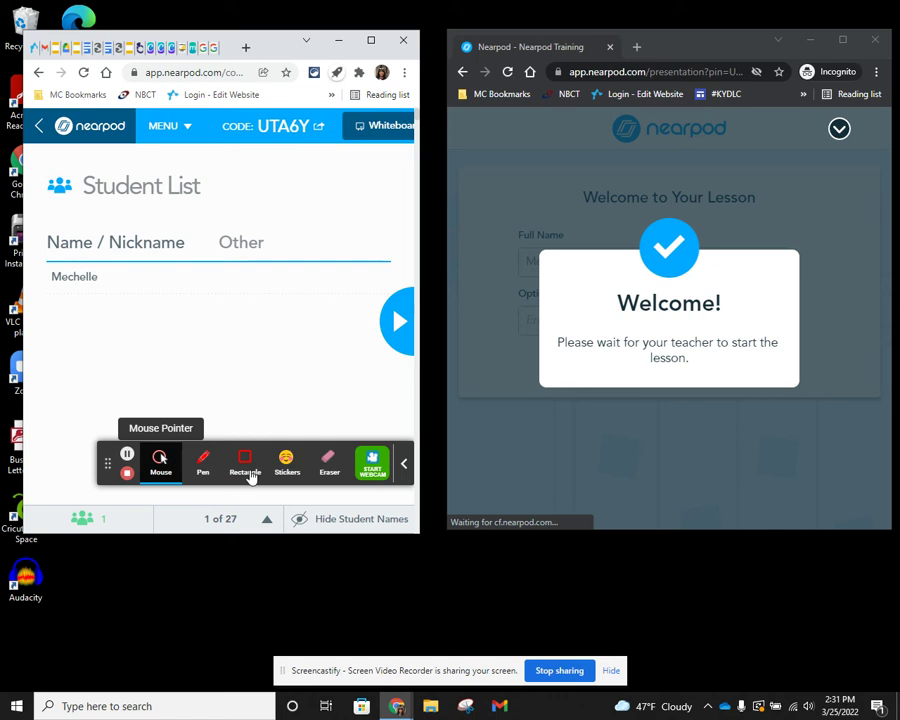
pyautogui.click(405, 463)
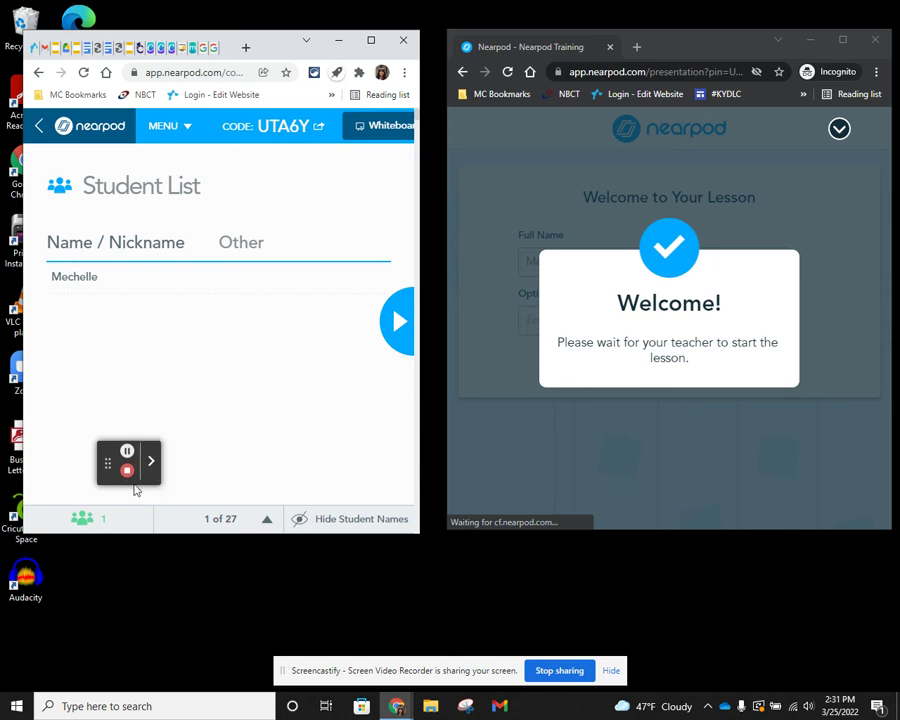
pyautogui.moveTo(108, 462); pyautogui.dragTo(100, 456)
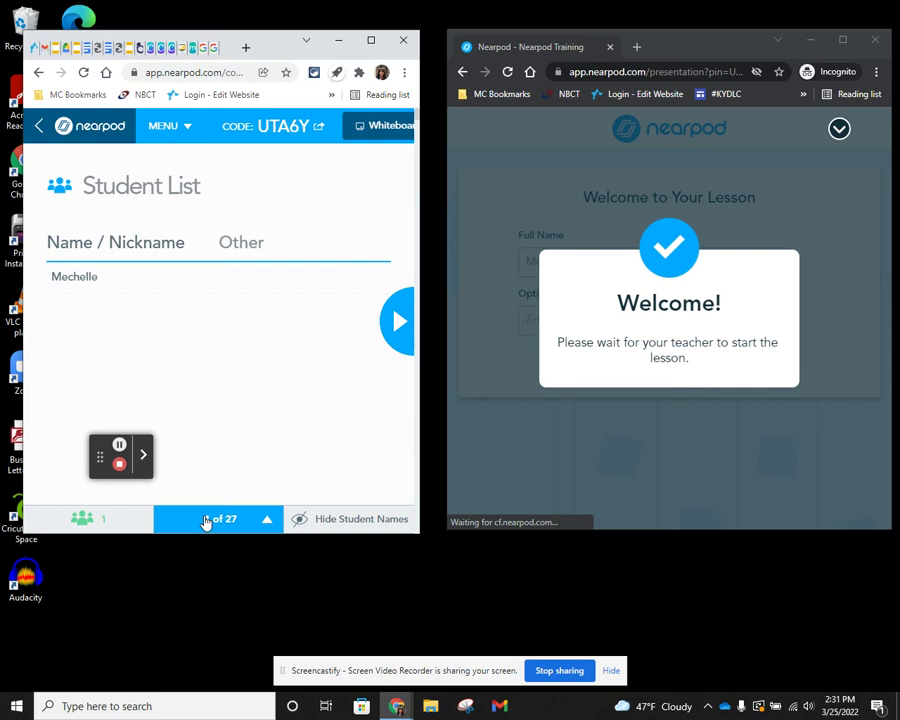
# - Check the list of participating students in the teacher view and close it
pyautogui.click(82, 521)
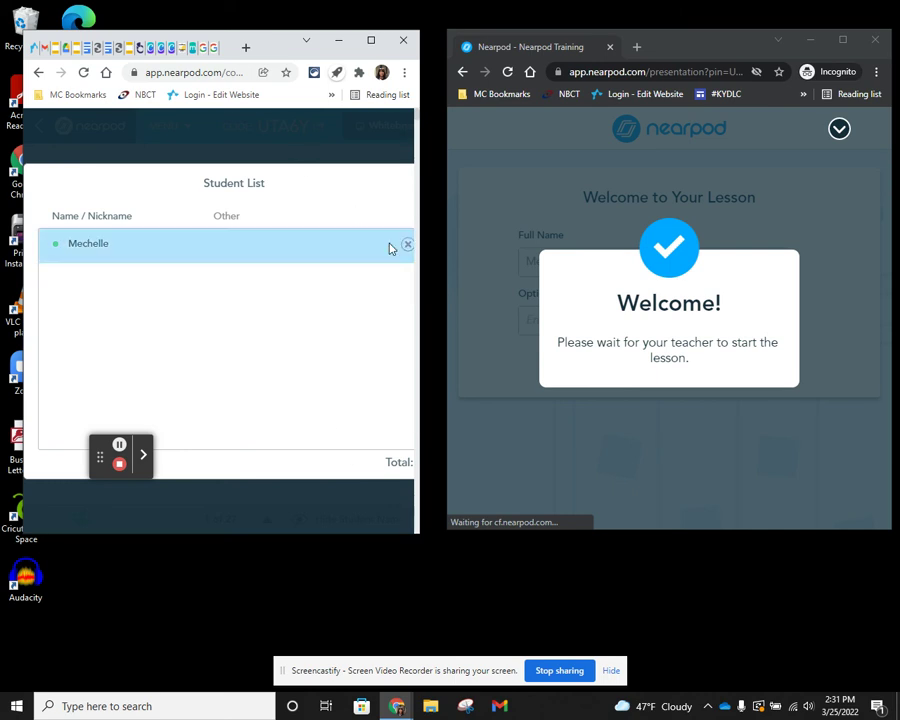
pyautogui.click(285, 150)
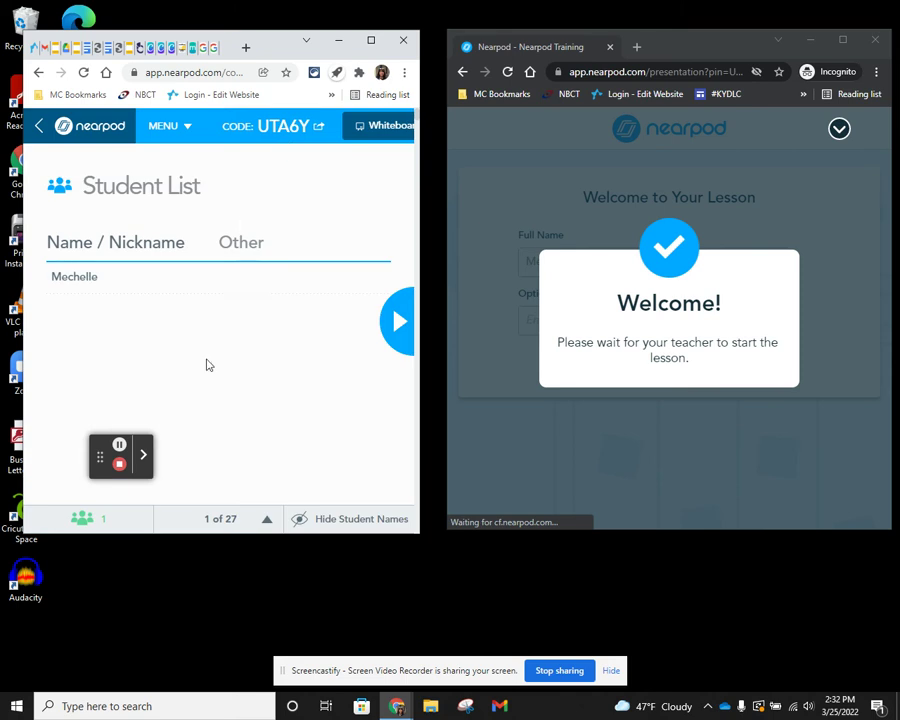
pyautogui.click(86, 522)
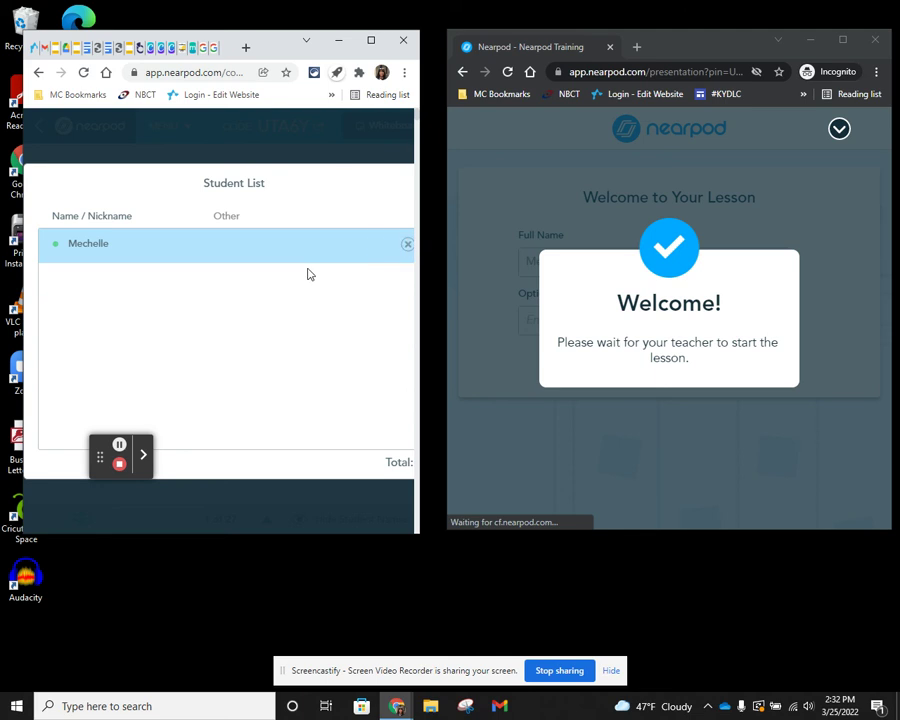
pyautogui.click(213, 493)
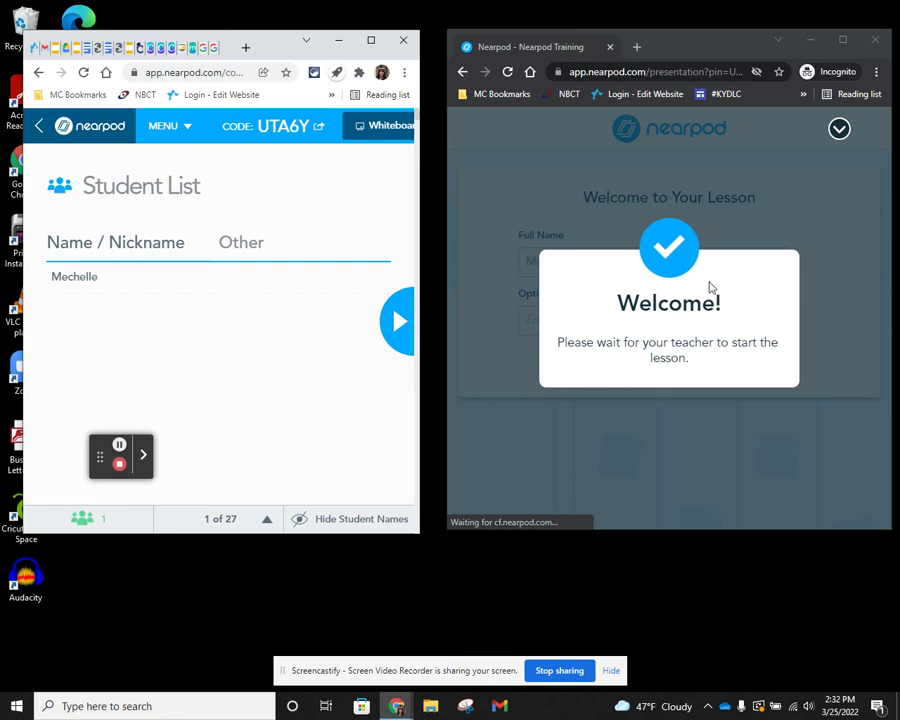
# - Advance the lesson to slide 3 and look around the Sphinx panorama in the teacher view
pyautogui.click(398, 321)
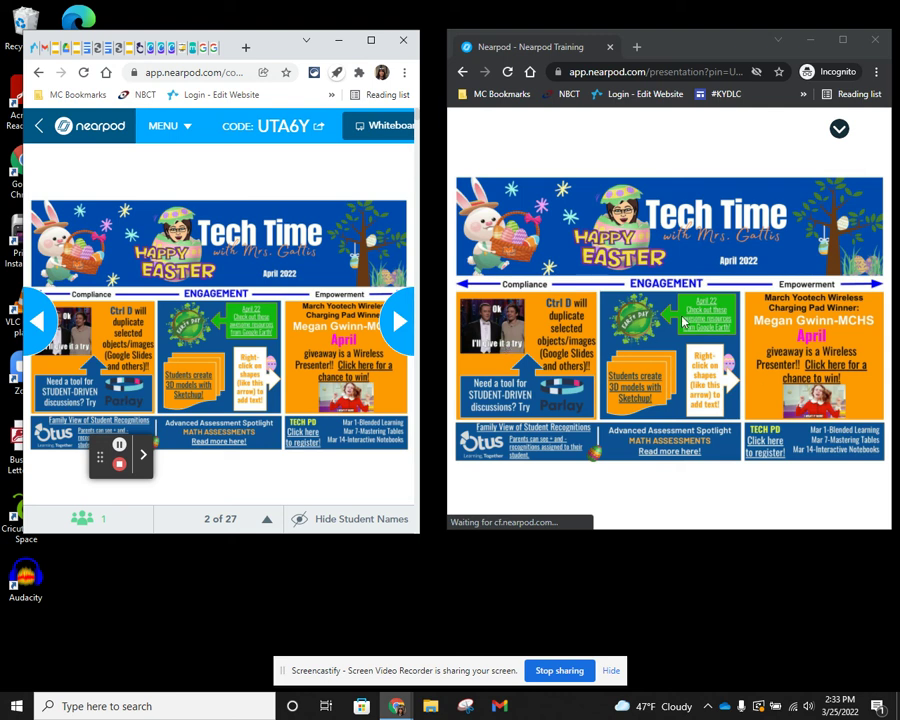
pyautogui.click(399, 322)
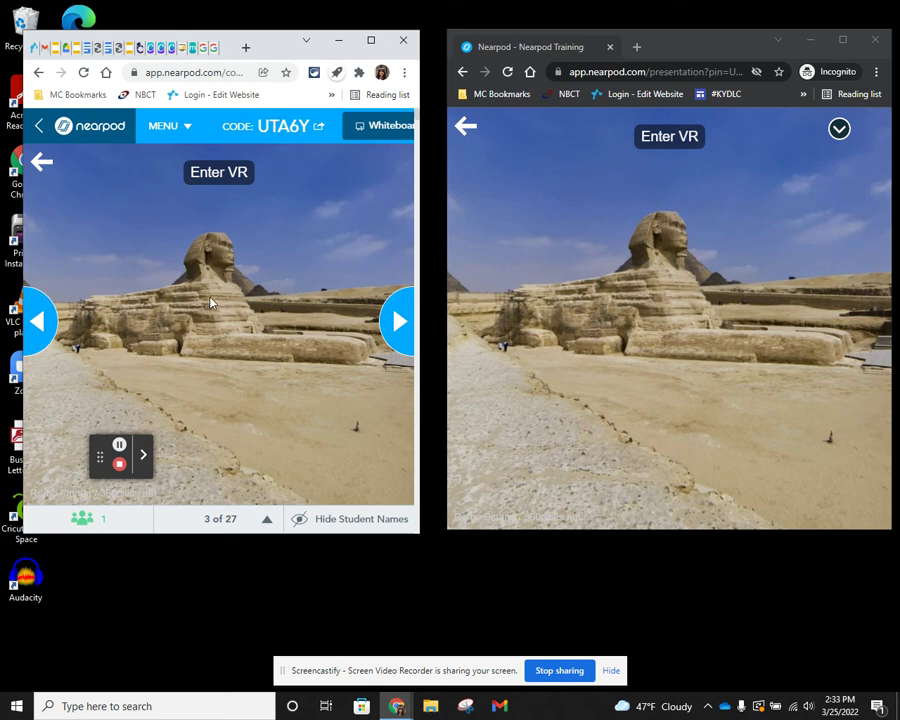
pyautogui.moveTo(210, 285); pyautogui.dragTo(178, 283)
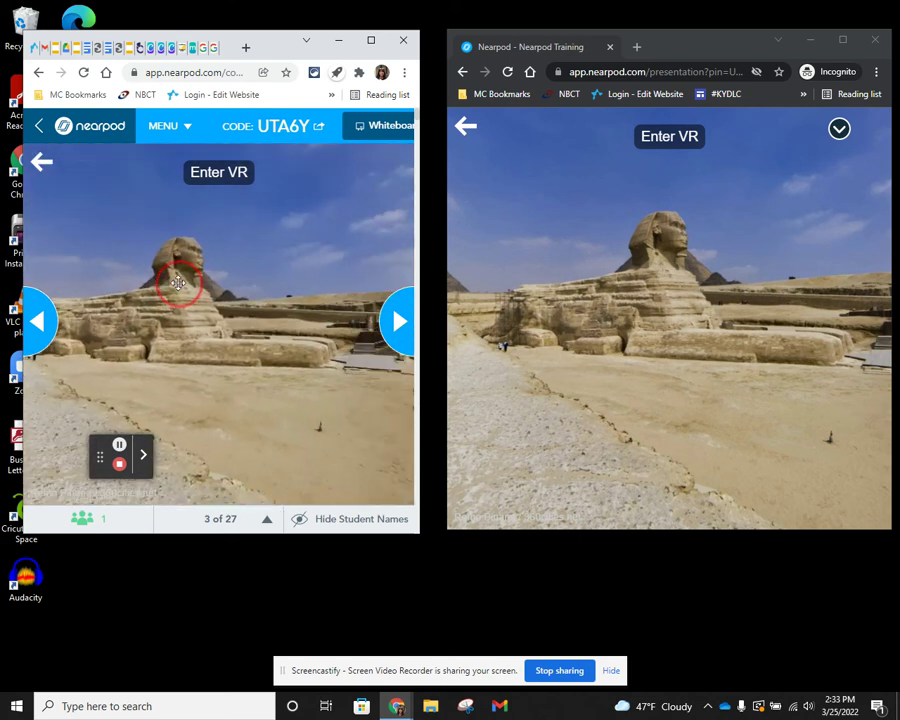
pyautogui.moveTo(326, 347); pyautogui.dragTo(288, 372)
pyautogui.moveTo(153, 295); pyautogui.dragTo(354, 322)
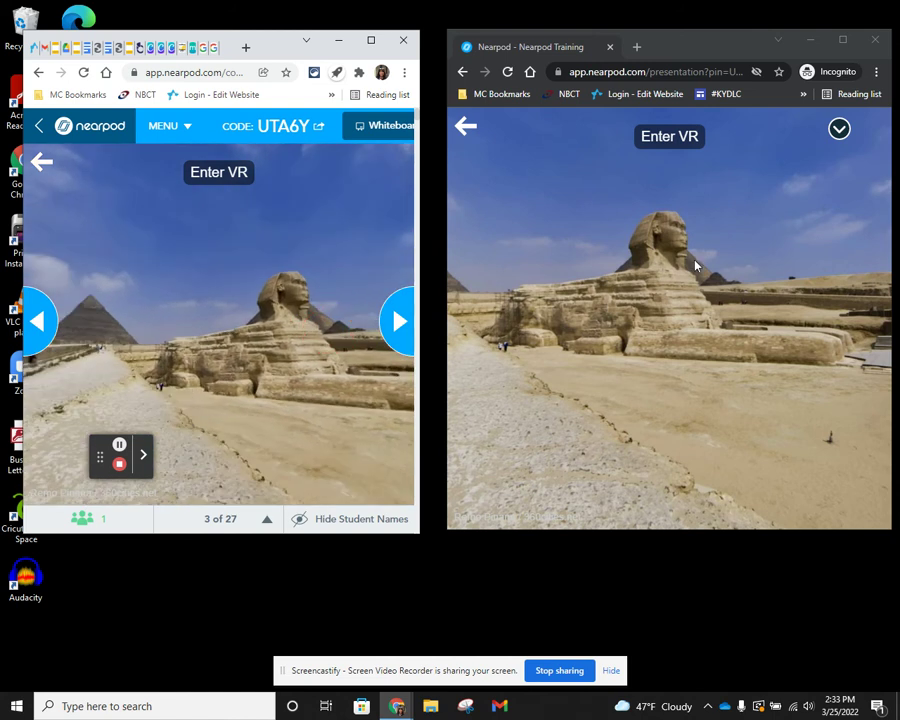
# - Look around the Sphinx panorama in the student view, from the Sphinx to the pyramid and the sky
pyautogui.moveTo(690, 283); pyautogui.dragTo(689, 231)
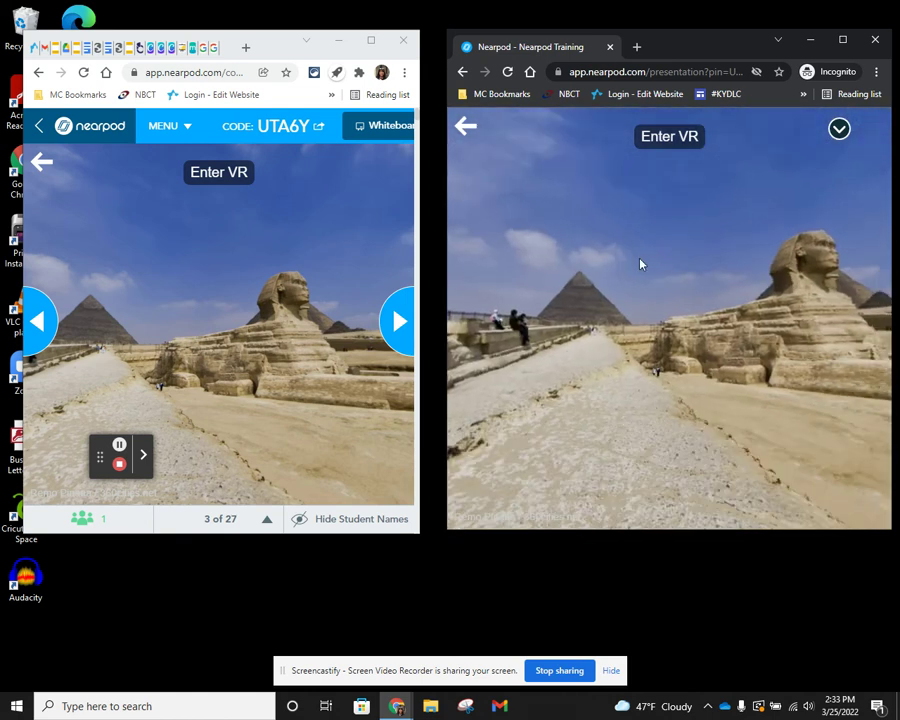
pyautogui.moveTo(793, 301); pyautogui.dragTo(704, 383)
pyautogui.moveTo(800, 329); pyautogui.dragTo(685, 327)
pyautogui.moveTo(621, 381); pyautogui.dragTo(617, 354)
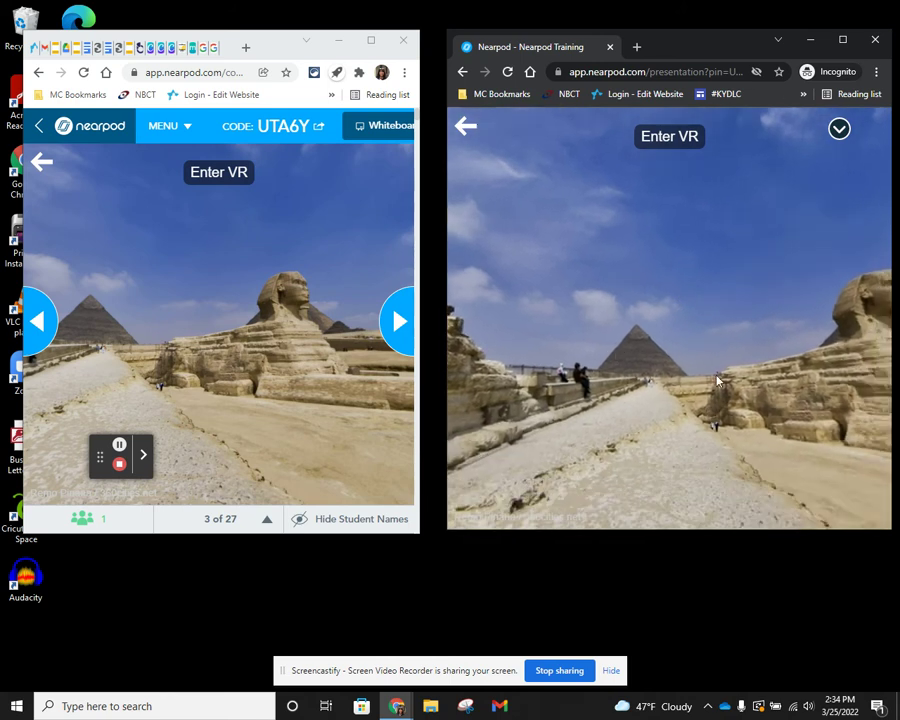
pyautogui.moveTo(711, 315); pyautogui.dragTo(693, 337)
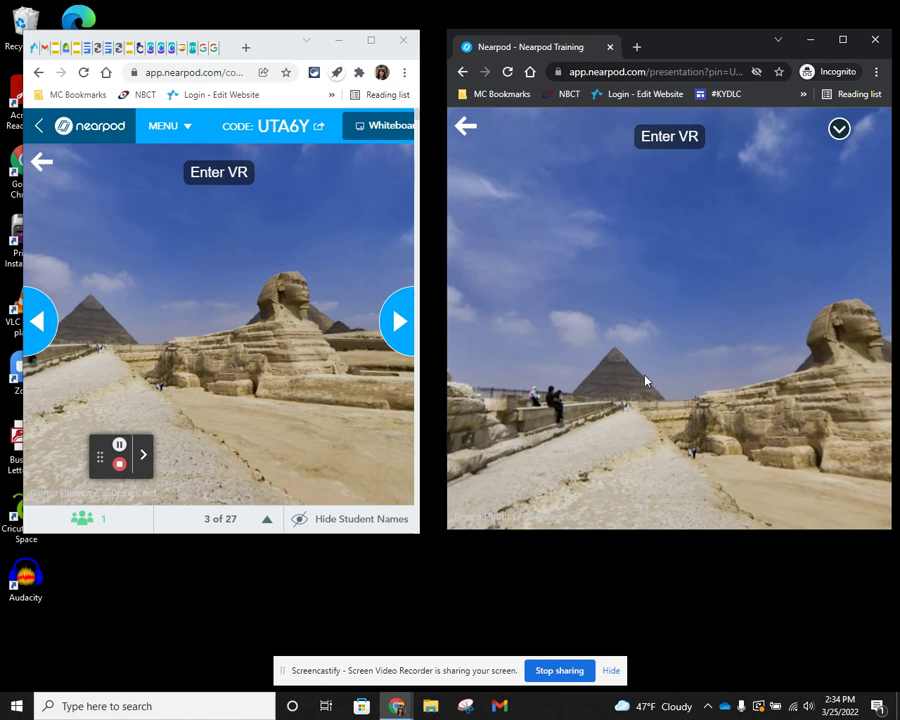
pyautogui.moveTo(629, 378); pyautogui.dragTo(651, 359)
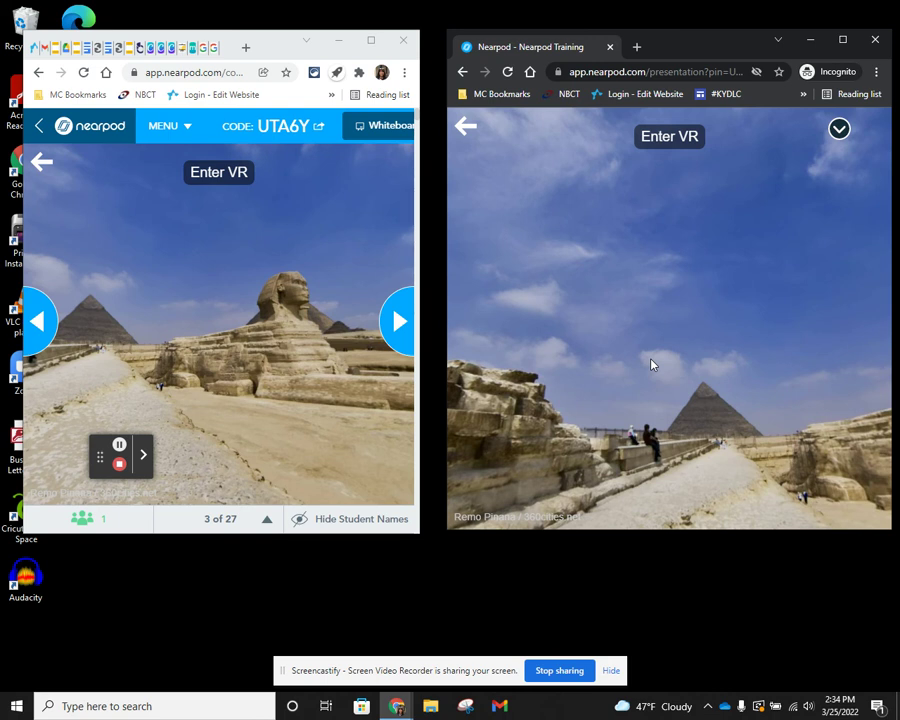
pyautogui.moveTo(667, 358); pyautogui.dragTo(676, 397)
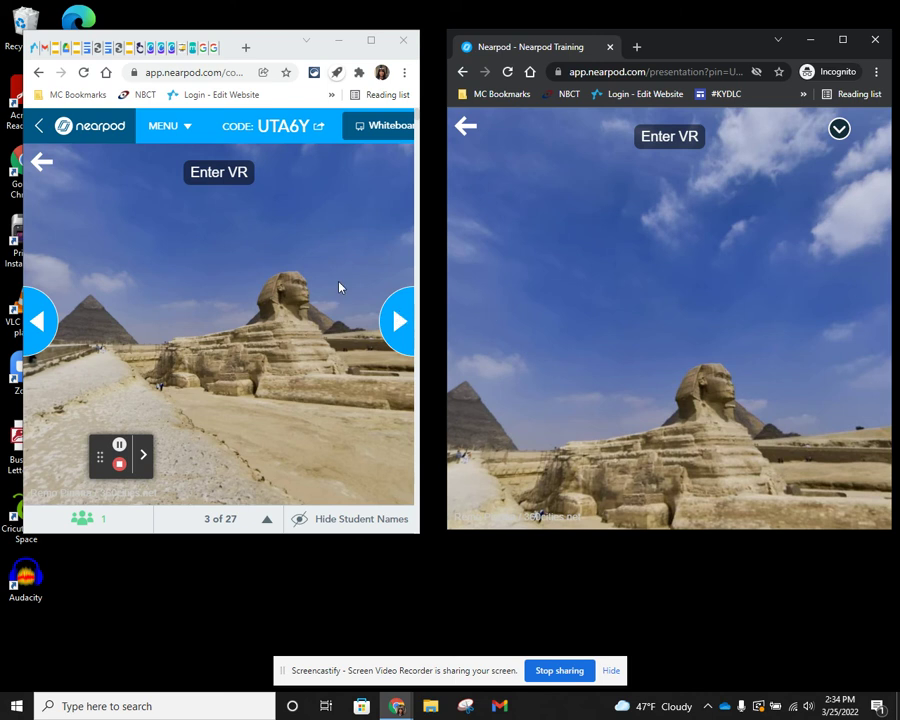
pyautogui.moveTo(733, 338); pyautogui.dragTo(660, 278)
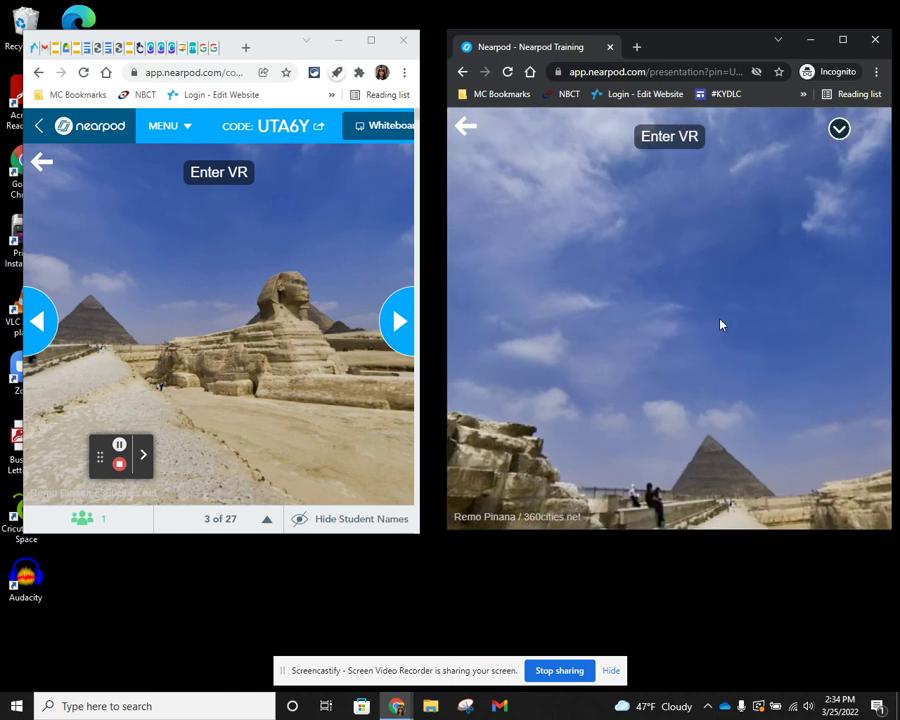
# - Advance the lesson to slide 4 and submit "Sketchup" as the student's answer to the tech tip question
pyautogui.click(398, 321)
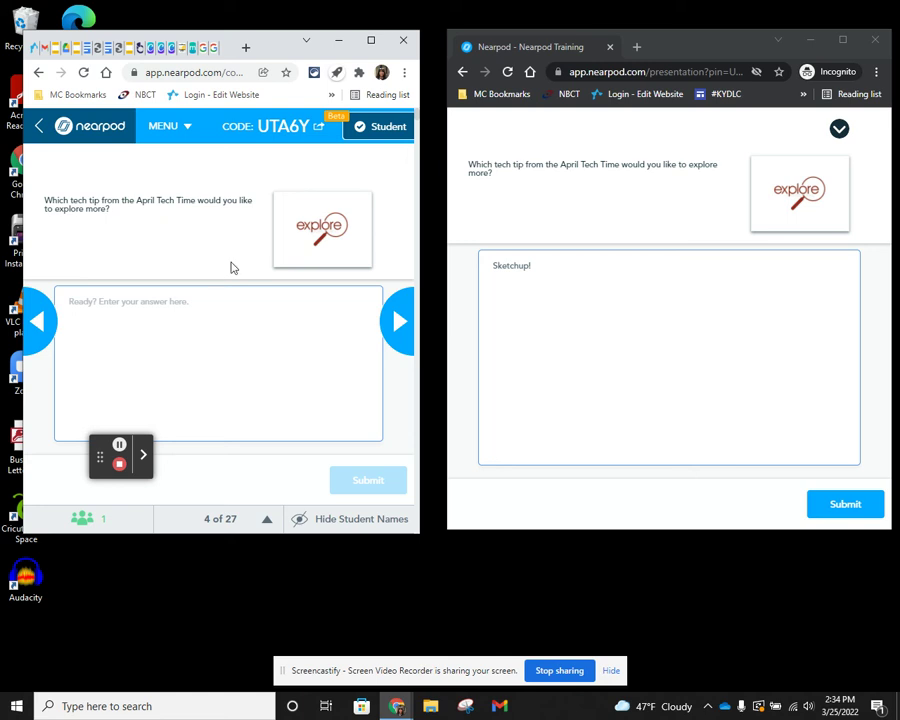
pyautogui.moveTo(545, 266); pyautogui.dragTo(487, 267)
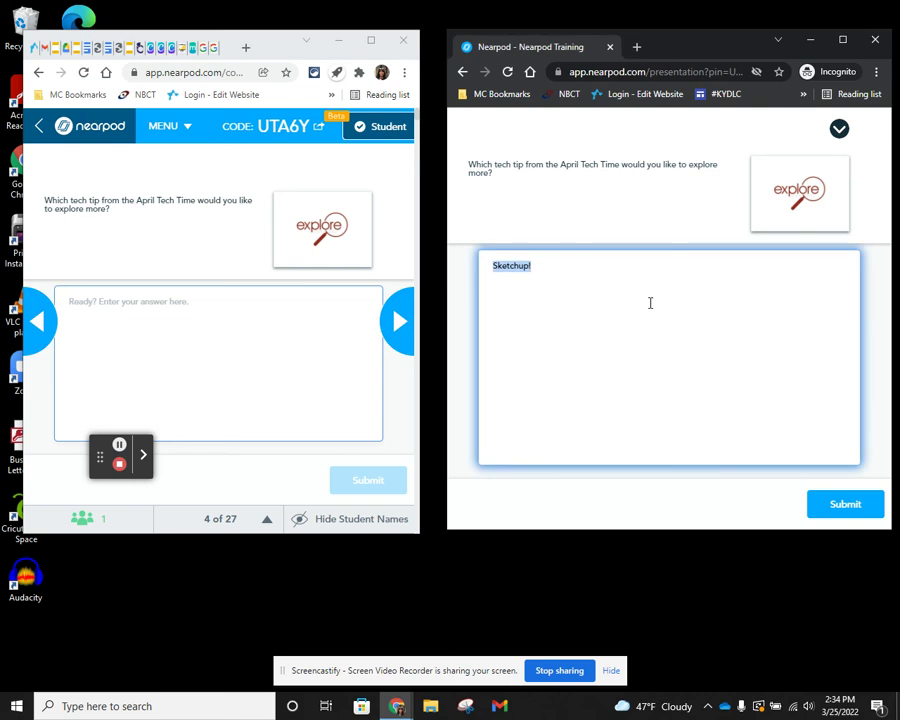
pyautogui.write('S')
pyautogui.click(855, 506)
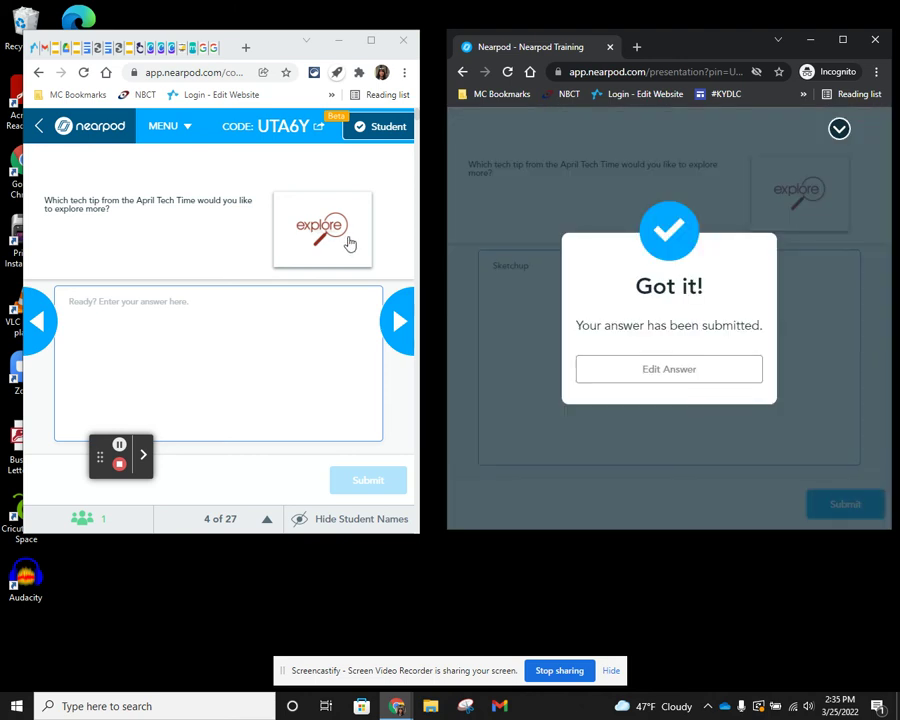
# - Widen the teacher window and switch slide 4 to the view listing the students' answers
pyautogui.click(386, 259)
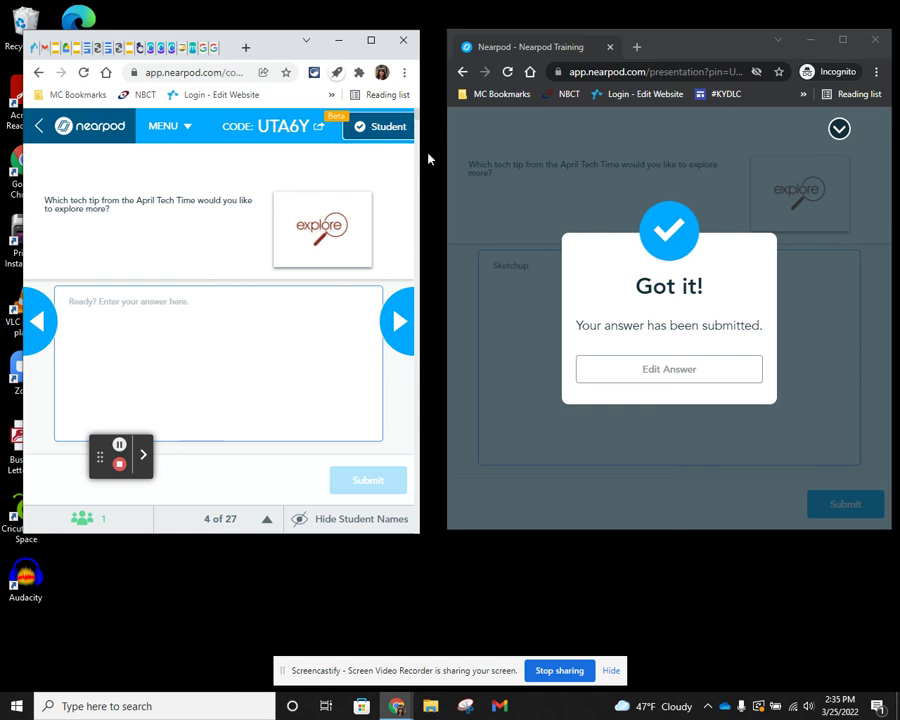
pyautogui.moveTo(419, 156); pyautogui.dragTo(444, 154)
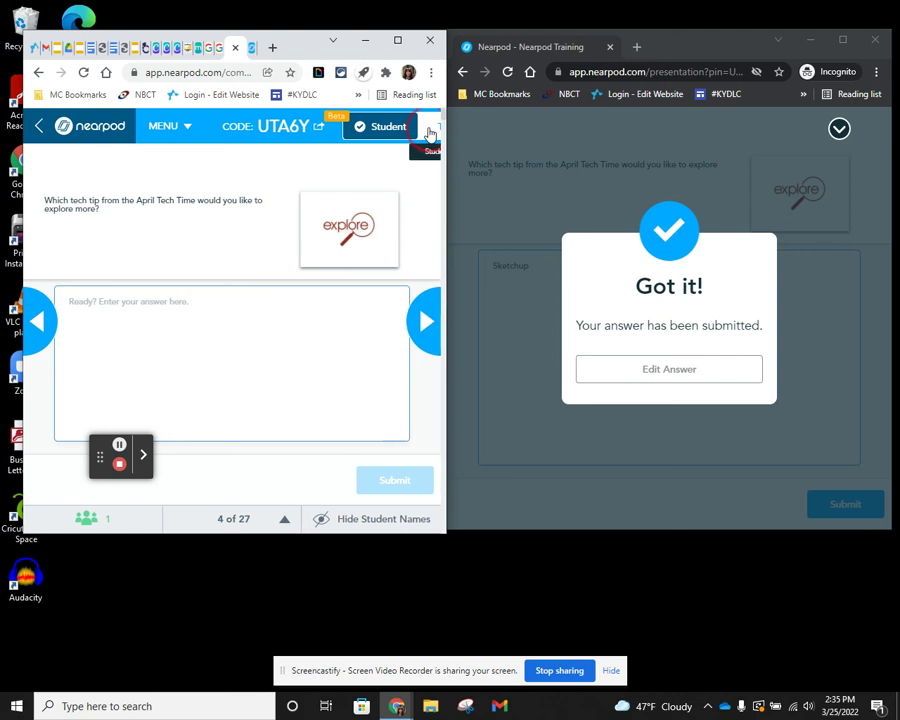
pyautogui.click(431, 130)
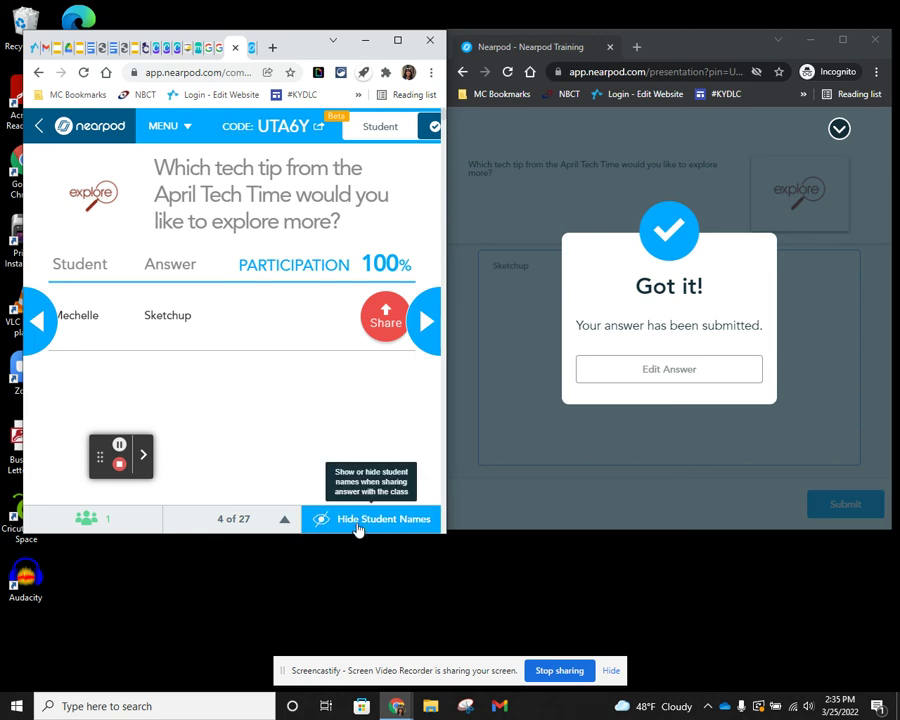
# - Share the Sketchup answer with the class, hide and show the student names, and stop sharing the answer
pyautogui.click(385, 318)
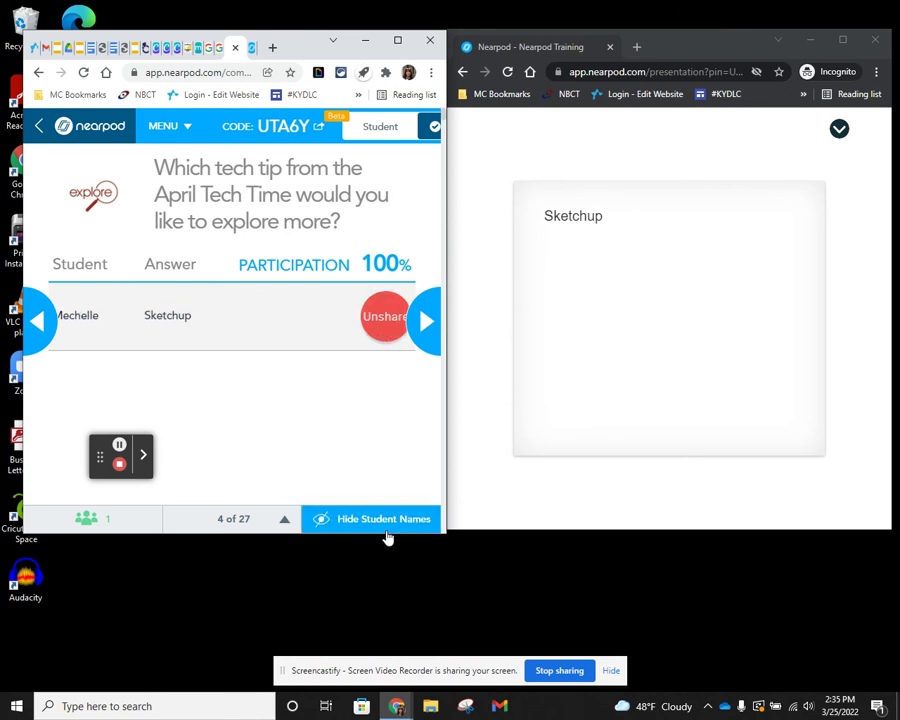
pyautogui.click(358, 519)
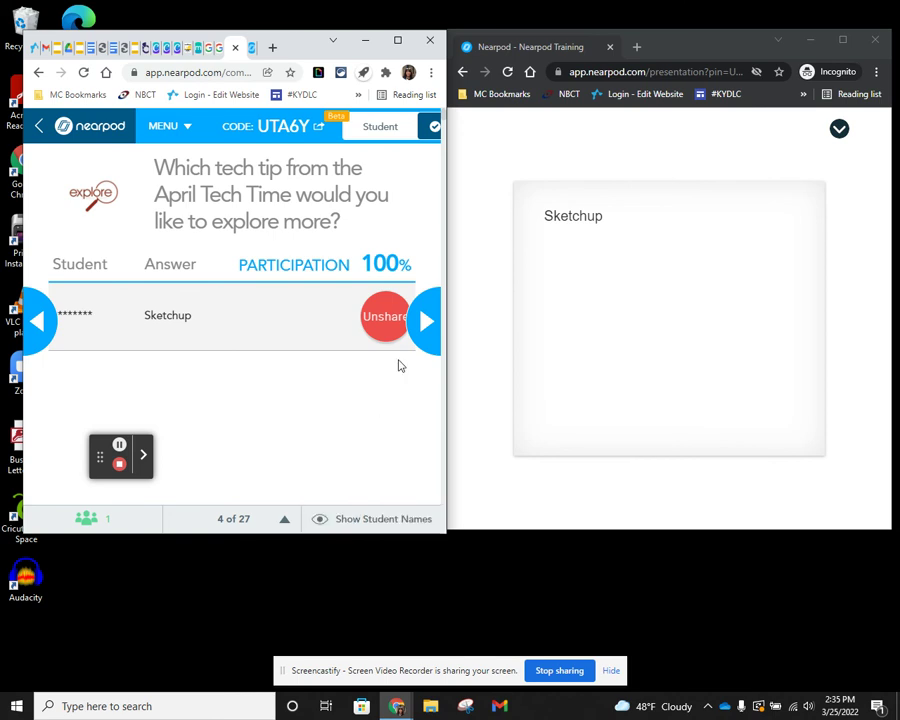
pyautogui.click(357, 518)
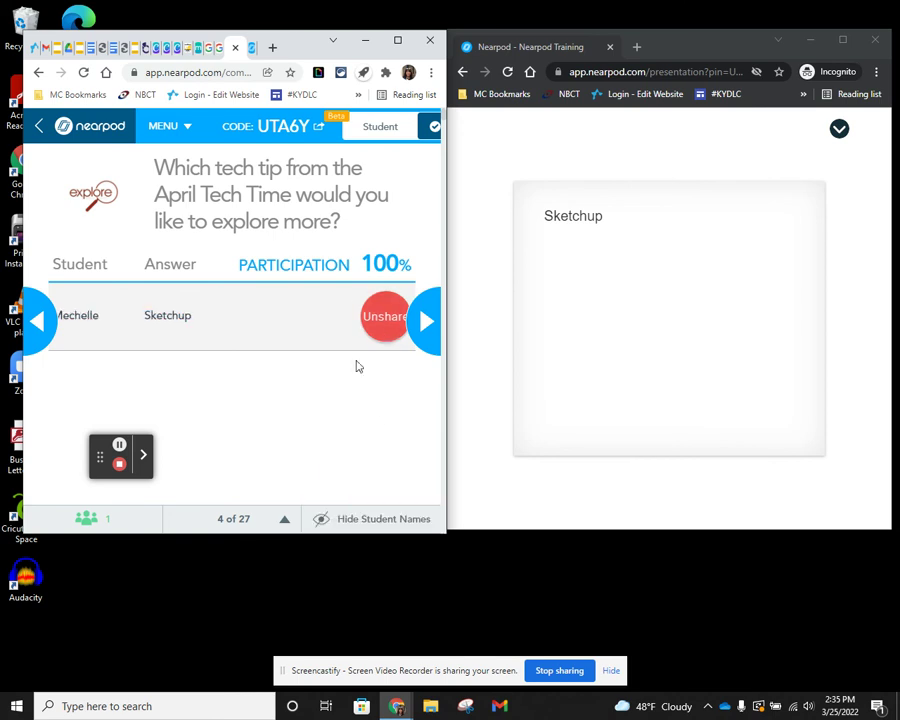
pyautogui.click(378, 317)
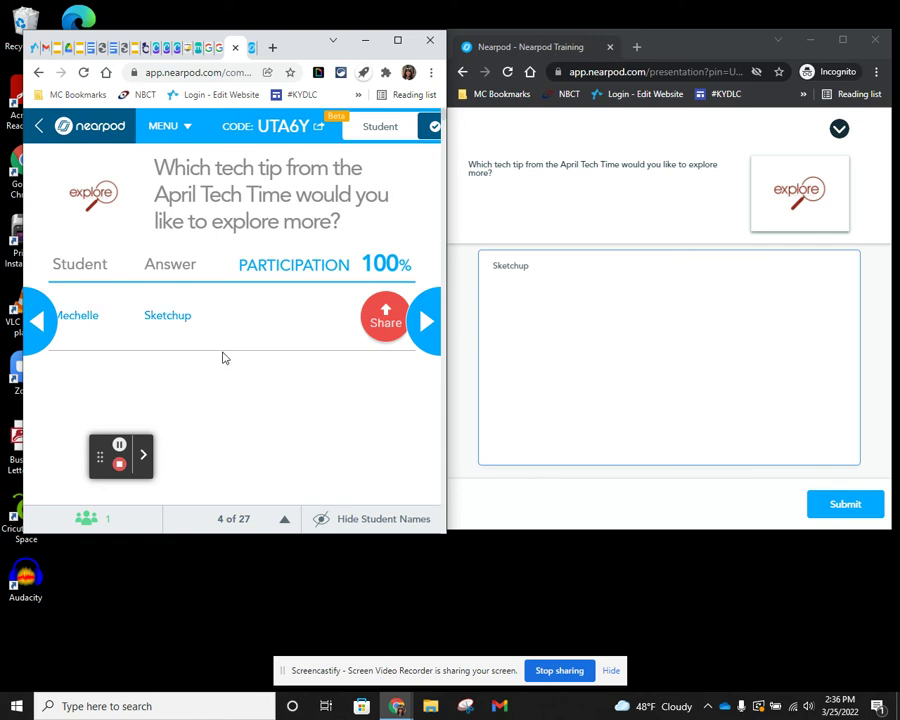
# - Advance the lesson to the slide 6 drawing activity and erase the student's old traffic light drawing with an enlarged eraser
pyautogui.click(420, 322)
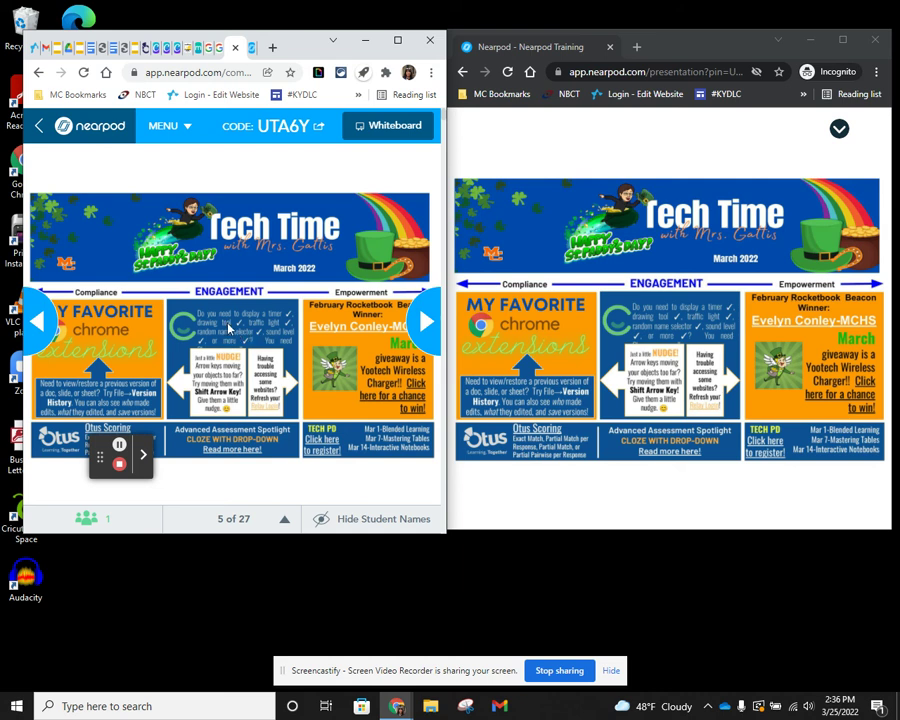
pyautogui.click(421, 321)
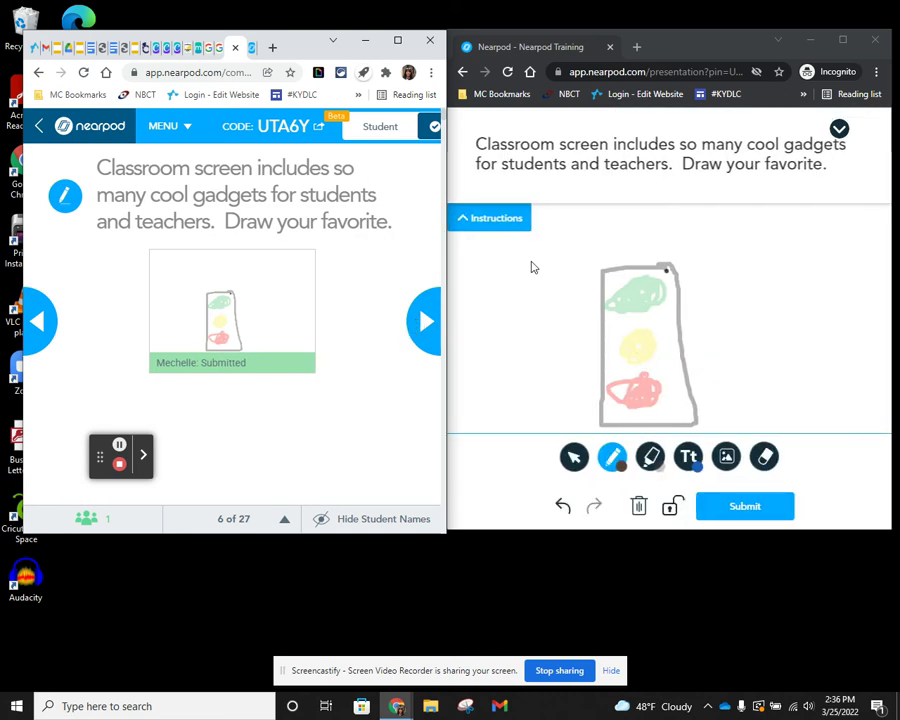
pyautogui.click(762, 456)
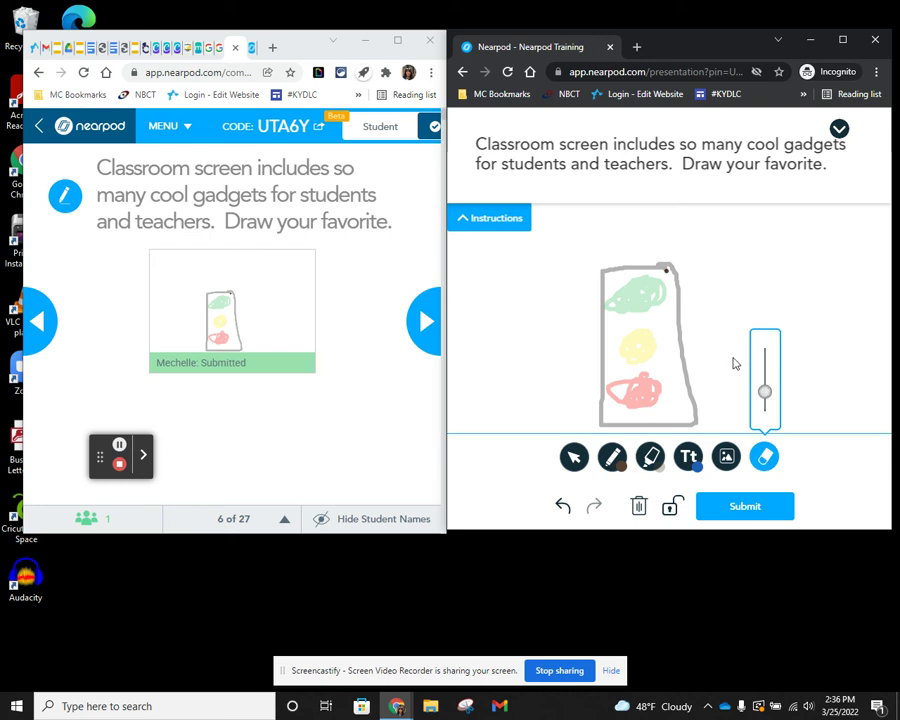
pyautogui.moveTo(600, 298); pyautogui.dragTo(655, 290)
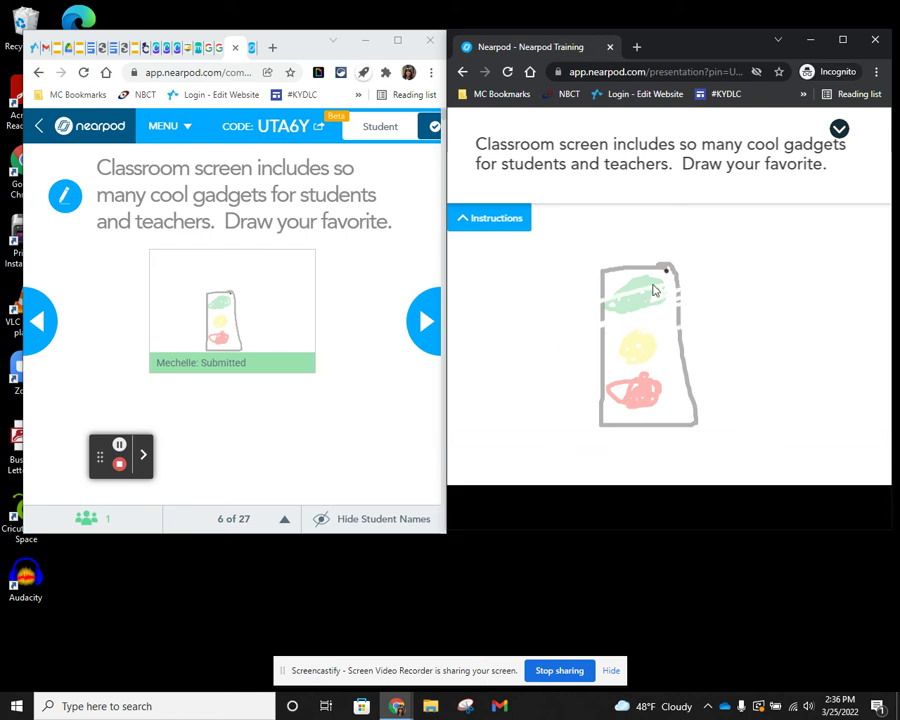
pyautogui.click(764, 457)
pyautogui.moveTo(762, 392); pyautogui.dragTo(763, 350)
pyautogui.click(530, 343)
pyautogui.moveTo(600, 300)
pyautogui.mouseDown()
pyautogui.moveTo(689, 261)
pyautogui.moveTo(668, 298)
pyautogui.moveTo(679, 253)
pyautogui.moveTo(595, 354)
pyautogui.moveTo(653, 368)
pyautogui.moveTo(723, 449)
pyautogui.moveTo(673, 428)
pyautogui.moveTo(687, 424)
pyautogui.moveTo(711, 388)
pyautogui.moveTo(603, 354)
pyautogui.moveTo(673, 336)
pyautogui.moveTo(699, 418)
pyautogui.moveTo(729, 400)
pyautogui.moveTo(688, 348)
pyautogui.moveTo(723, 292)
pyautogui.mouseUp()
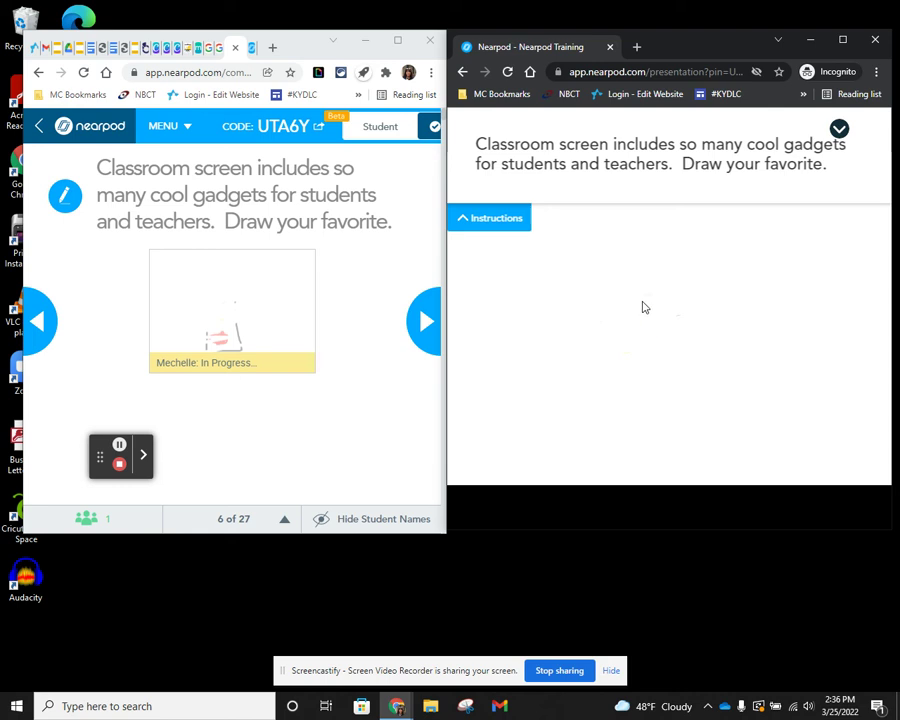
# - Draw a tall grey rectangular traffic light frame with the highlighter on the student's canvas
pyautogui.moveTo(687, 474)
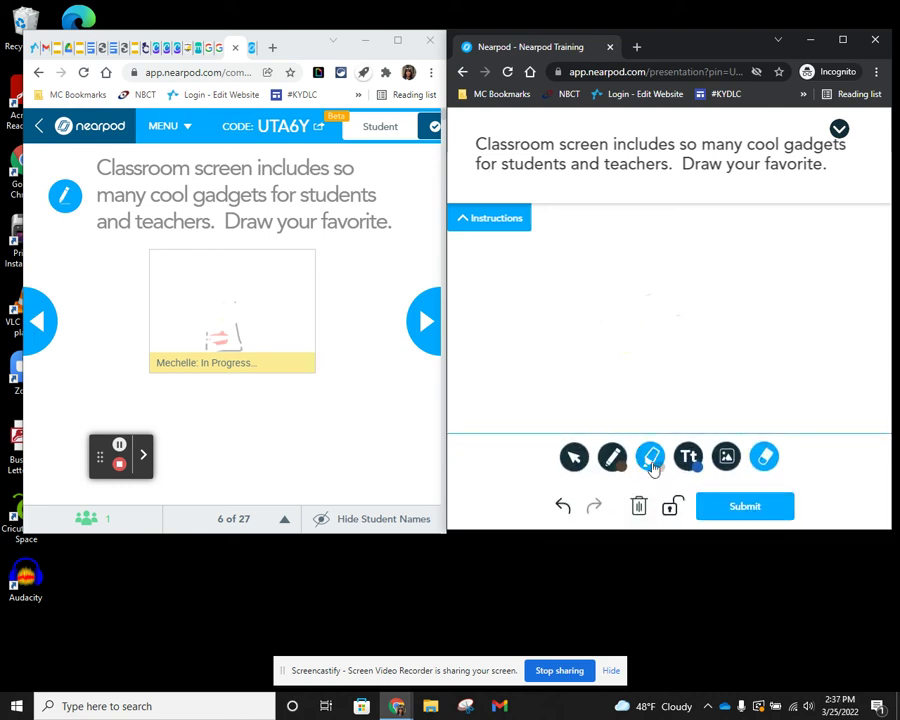
pyautogui.click(651, 459)
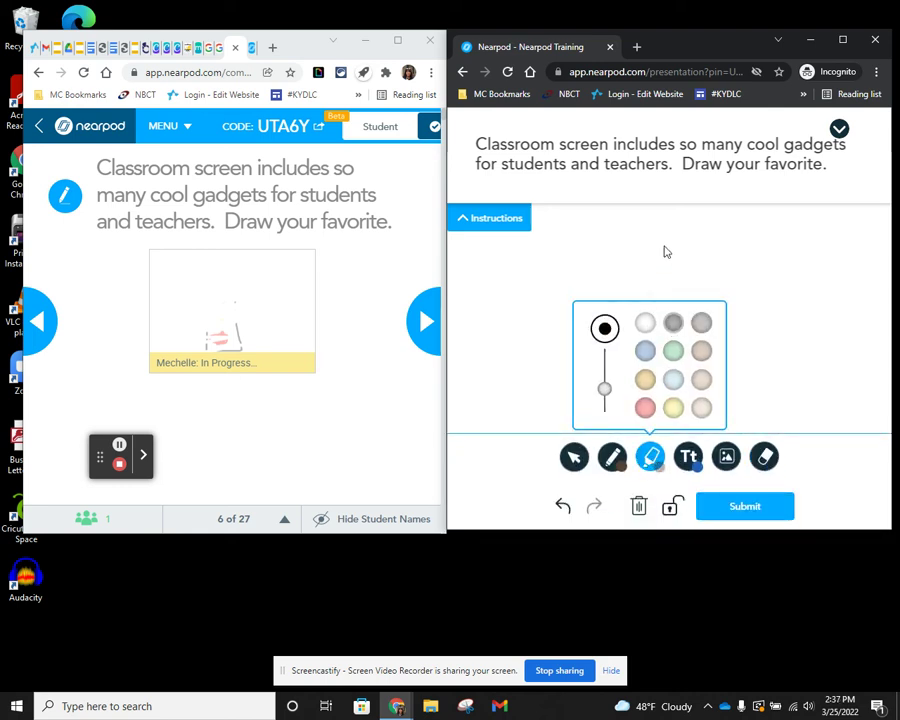
pyautogui.moveTo(682, 238)
pyautogui.mouseDown()
pyautogui.moveTo(577, 283)
pyautogui.moveTo(581, 428)
pyautogui.moveTo(699, 433)
pyautogui.moveTo(679, 291)
pyautogui.moveTo(683, 242)
pyautogui.mouseUp()
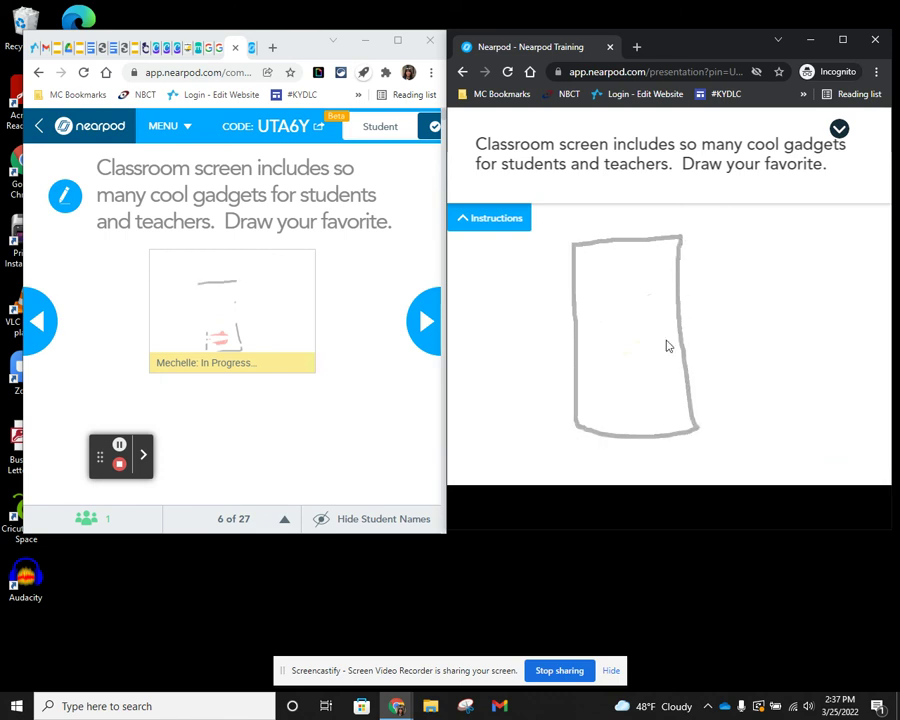
# - Fill the frame with green, yellow and red highlighter lights from top to bottom and submit the student's drawing
pyautogui.moveTo(661, 508)
pyautogui.click(653, 462)
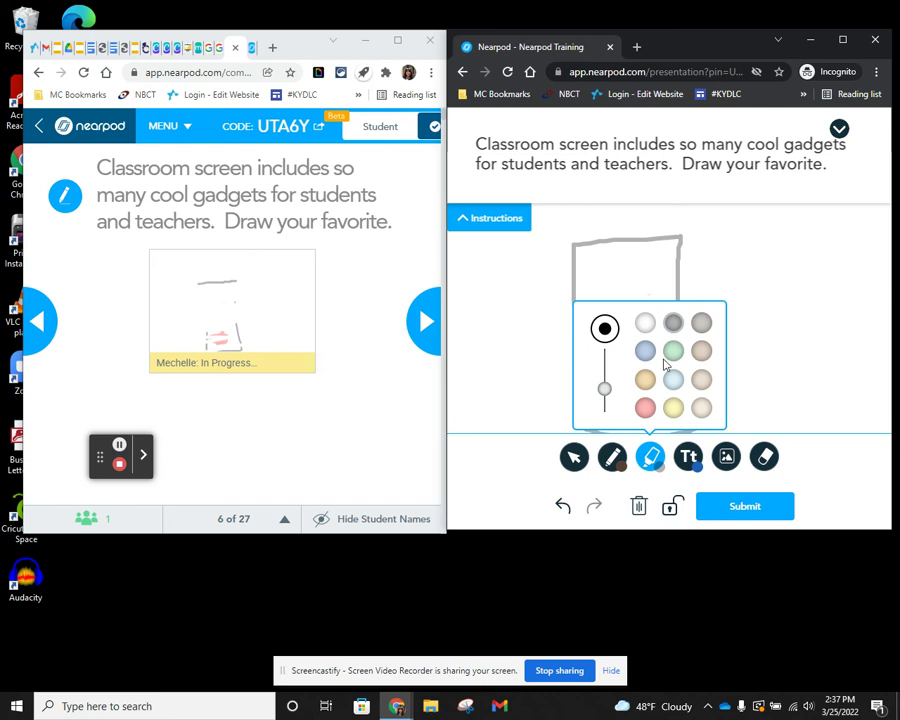
pyautogui.click(673, 352)
pyautogui.moveTo(634, 263)
pyautogui.mouseDown()
pyautogui.moveTo(652, 281)
pyautogui.moveTo(627, 272)
pyautogui.moveTo(605, 287)
pyautogui.moveTo(641, 275)
pyautogui.moveTo(625, 285)
pyautogui.mouseUp()
pyautogui.click(652, 457)
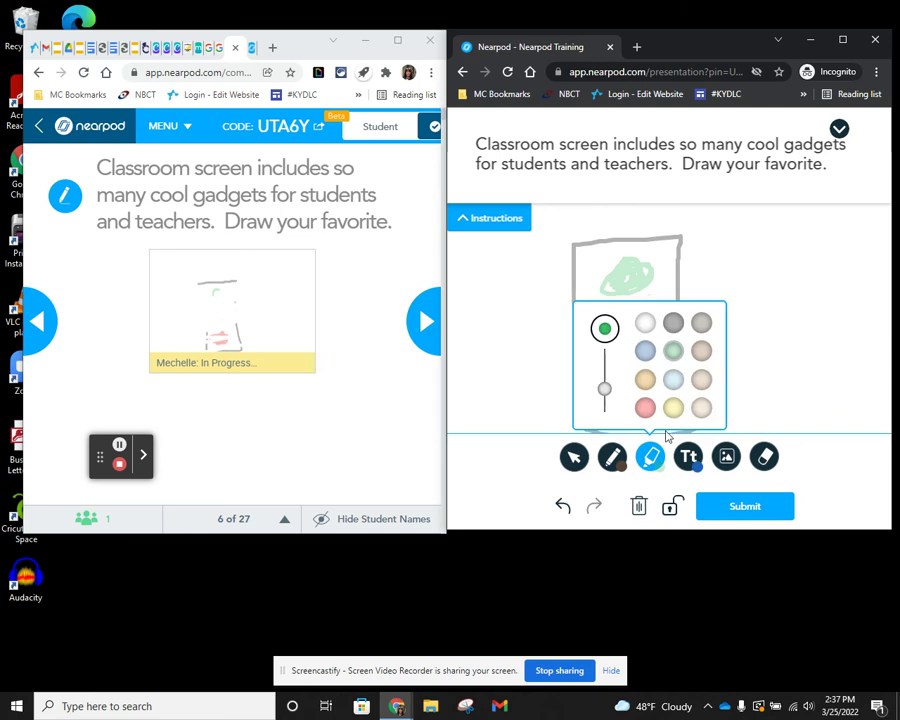
pyautogui.click(673, 405)
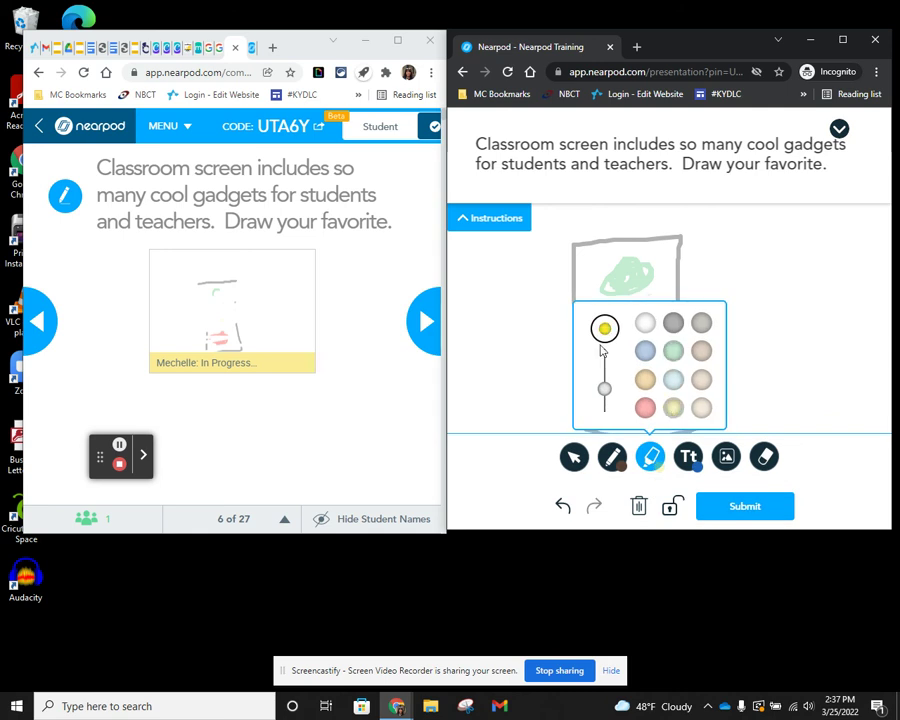
pyautogui.moveTo(622, 312)
pyautogui.mouseDown()
pyautogui.moveTo(612, 336)
pyautogui.moveTo(604, 323)
pyautogui.moveTo(614, 327)
pyautogui.mouseUp()
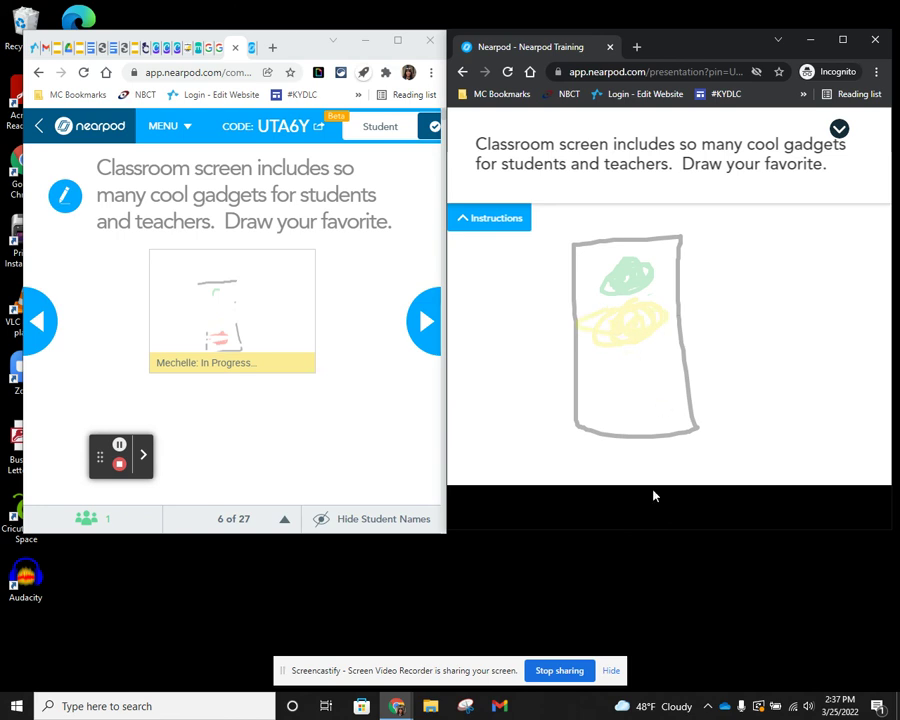
pyautogui.hotkey('ctrl', 'z')
pyautogui.click(650, 456)
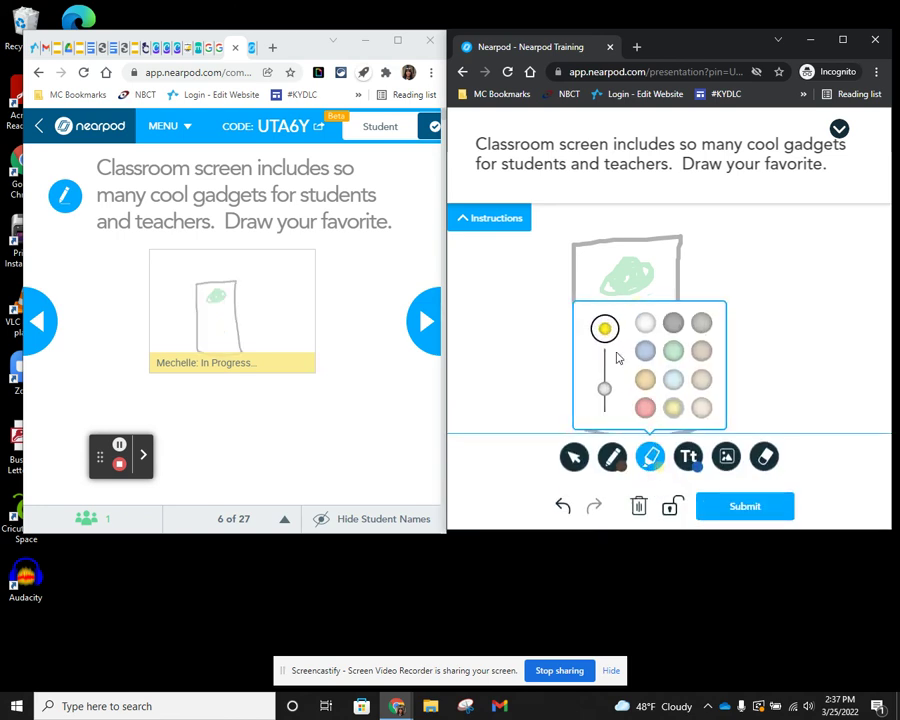
pyautogui.click(645, 407)
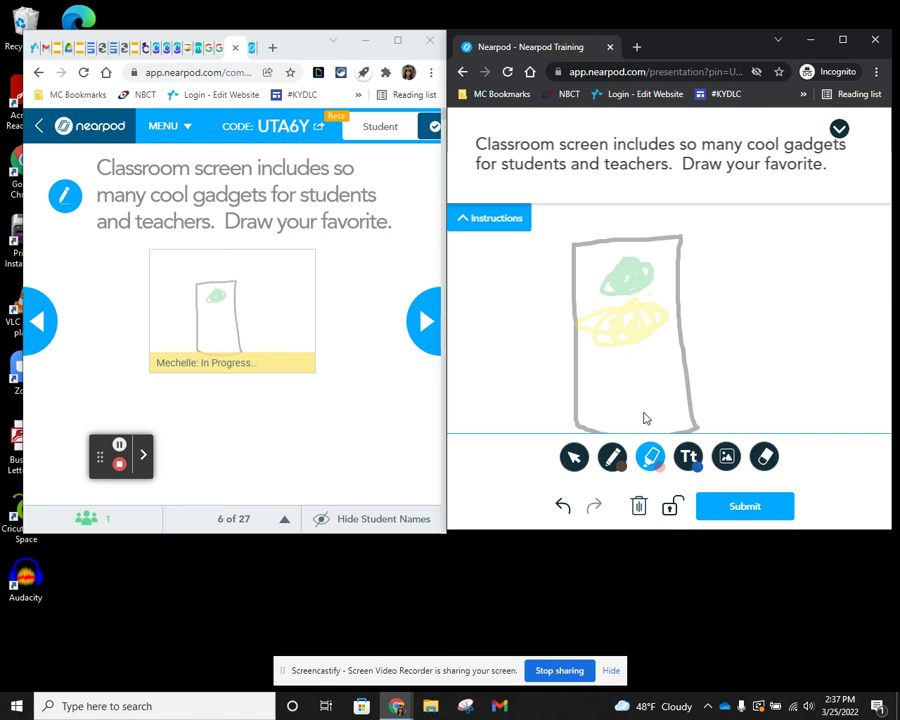
pyautogui.moveTo(639, 380)
pyautogui.mouseDown()
pyautogui.moveTo(621, 394)
pyautogui.moveTo(635, 400)
pyautogui.moveTo(628, 402)
pyautogui.moveTo(635, 385)
pyautogui.moveTo(620, 398)
pyautogui.mouseUp()
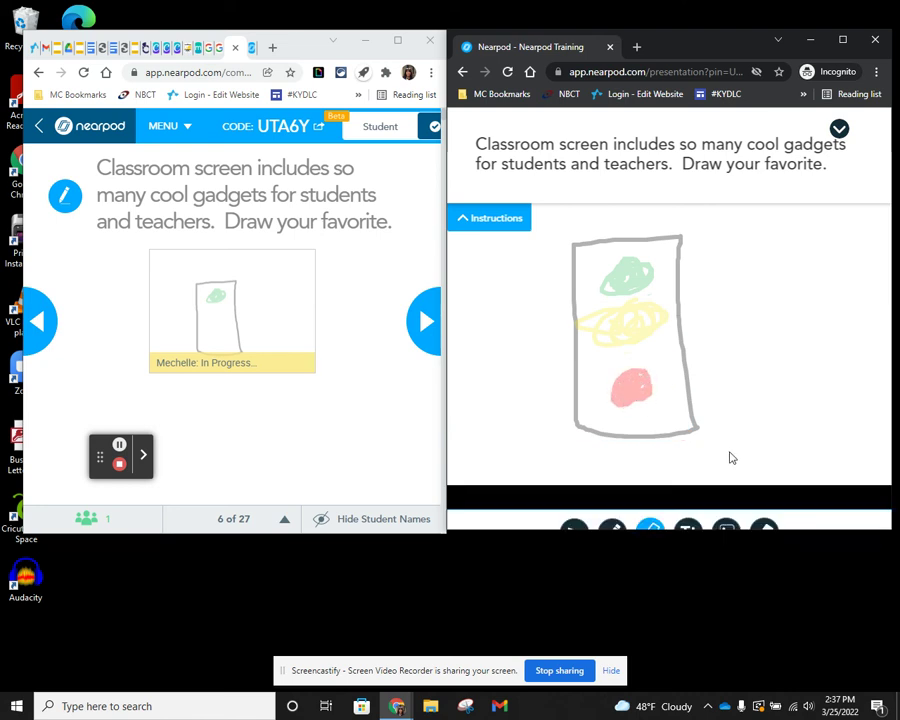
pyautogui.click(751, 506)
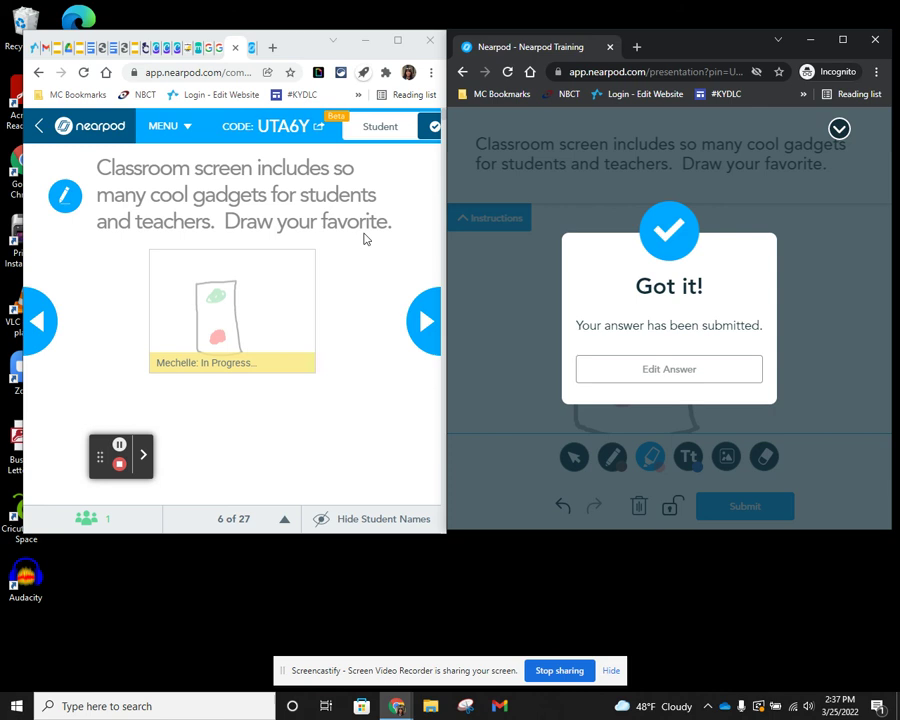
# - Open the submitted drawing from the teacher's response view, share it with the class, unshare it and close it
pyautogui.click(397, 137)
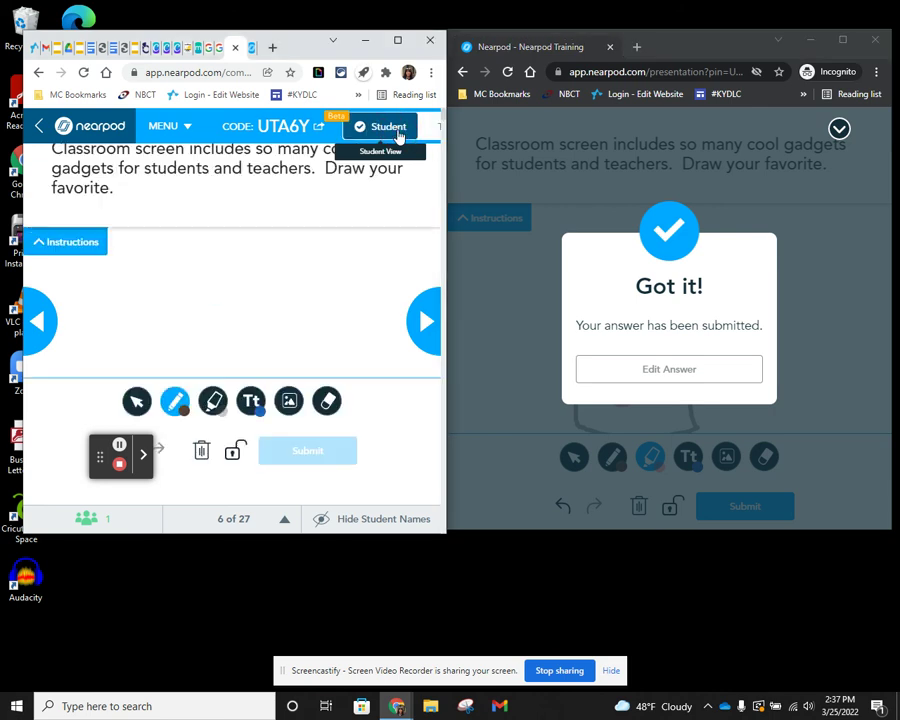
pyautogui.click(428, 127)
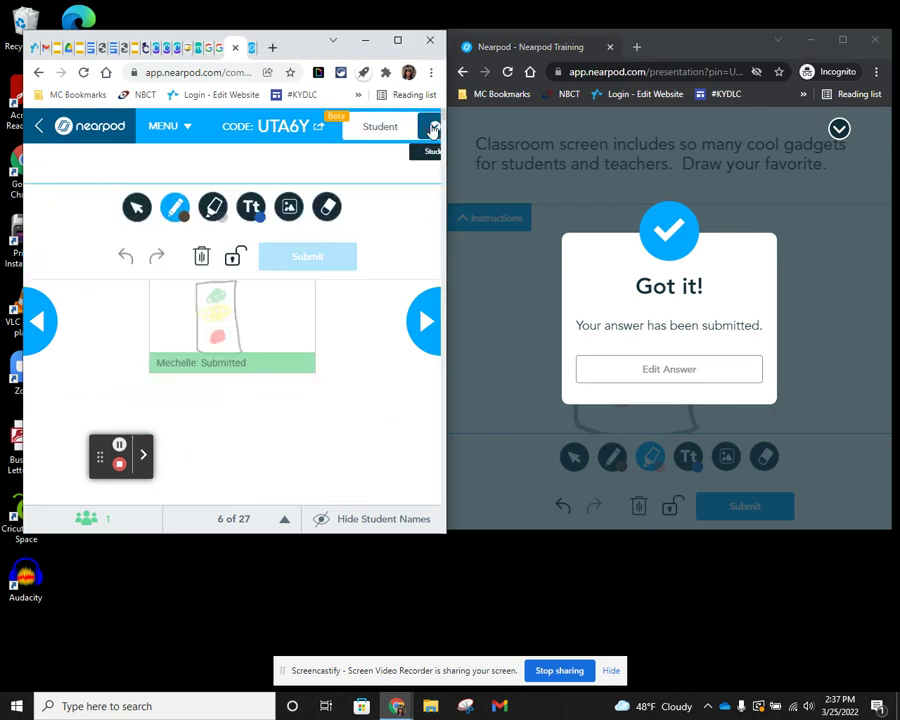
pyautogui.click(240, 325)
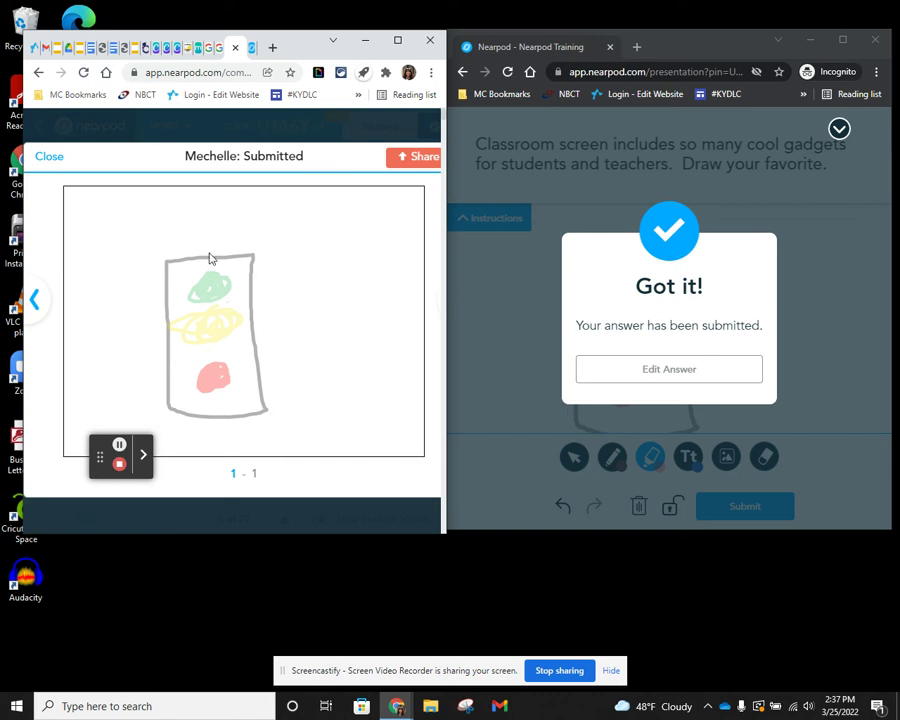
pyautogui.click(425, 158)
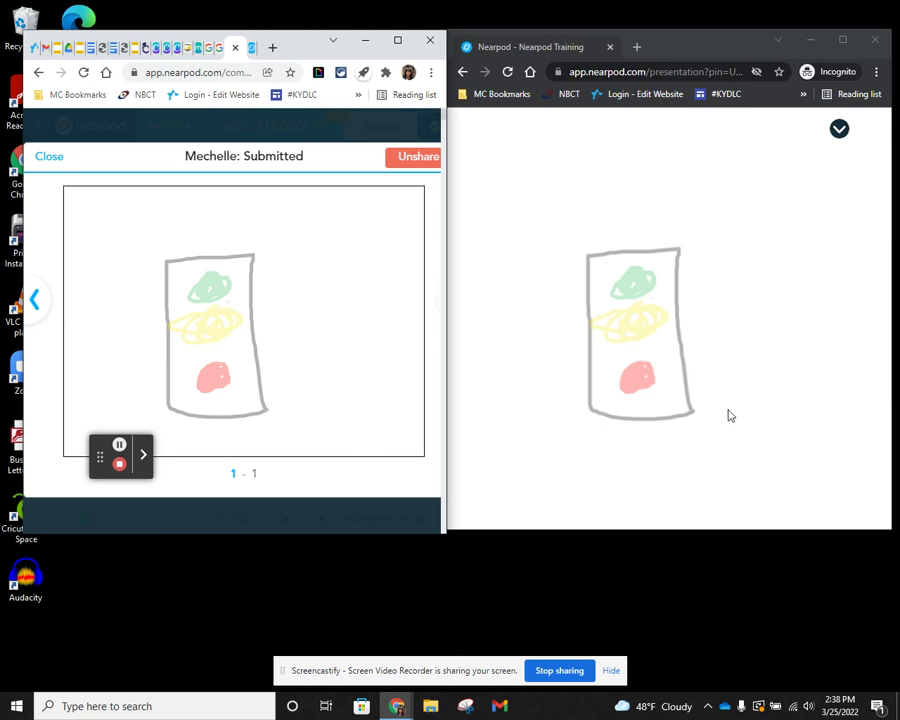
pyautogui.click(420, 164)
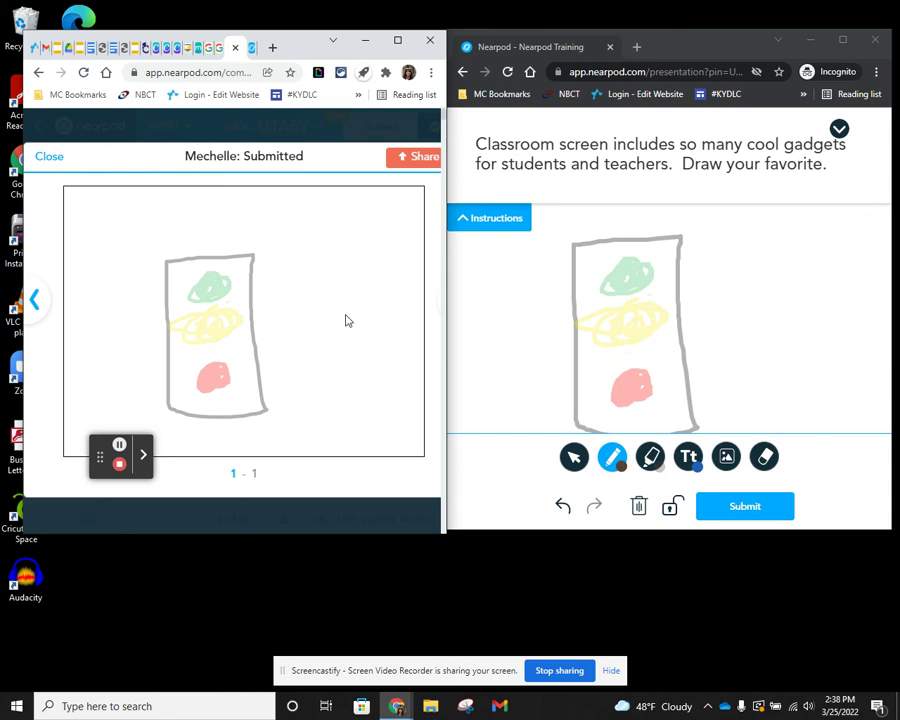
pyautogui.click(49, 157)
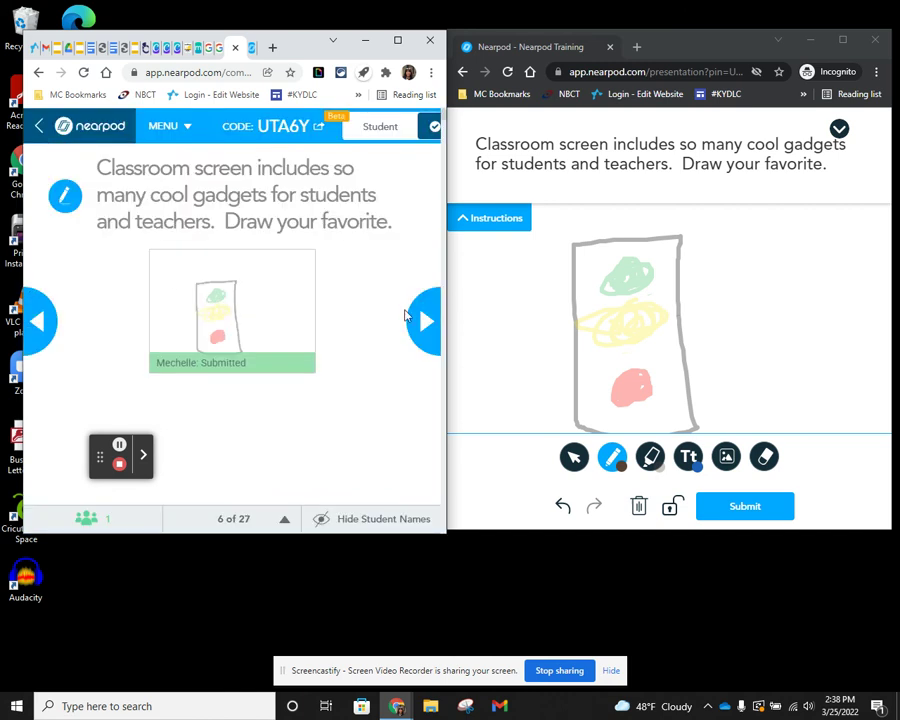
# - Advance the lesson to the slide 8 quiz and submit "C. triple click" as the student's answer
pyautogui.click(426, 321)
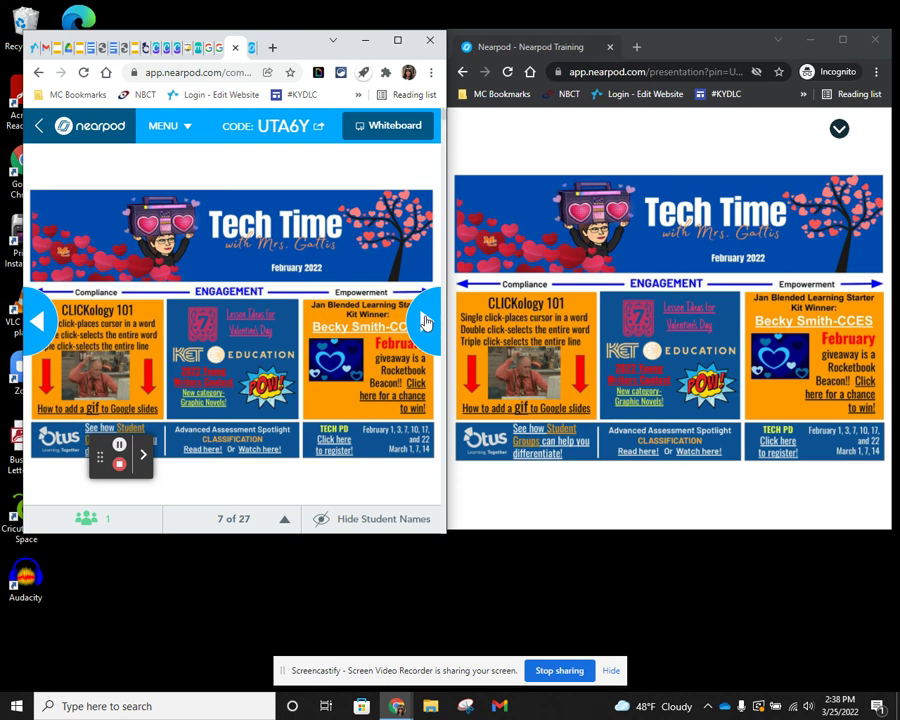
pyautogui.click(426, 321)
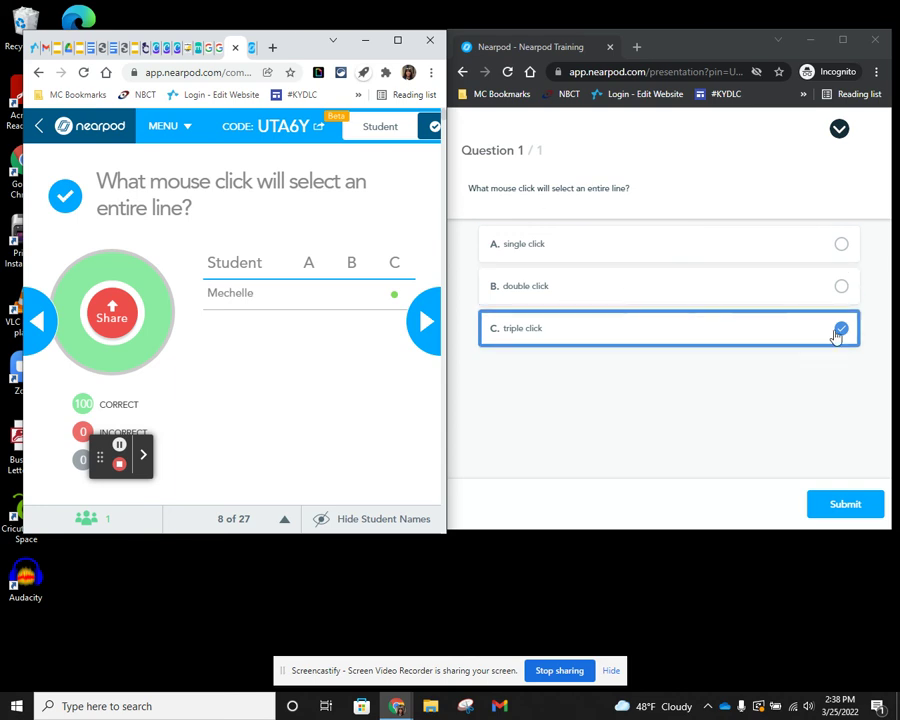
pyautogui.click(838, 506)
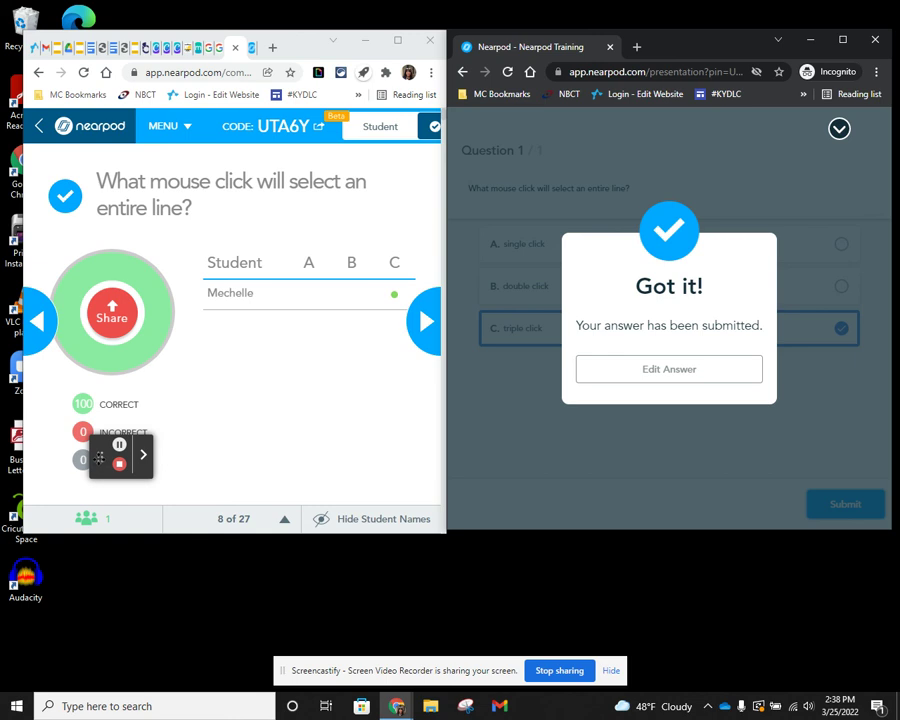
# - Share the slide 8 quiz results with the class from the teacher view and unshare them
pyautogui.moveTo(99, 457); pyautogui.dragTo(247, 458)
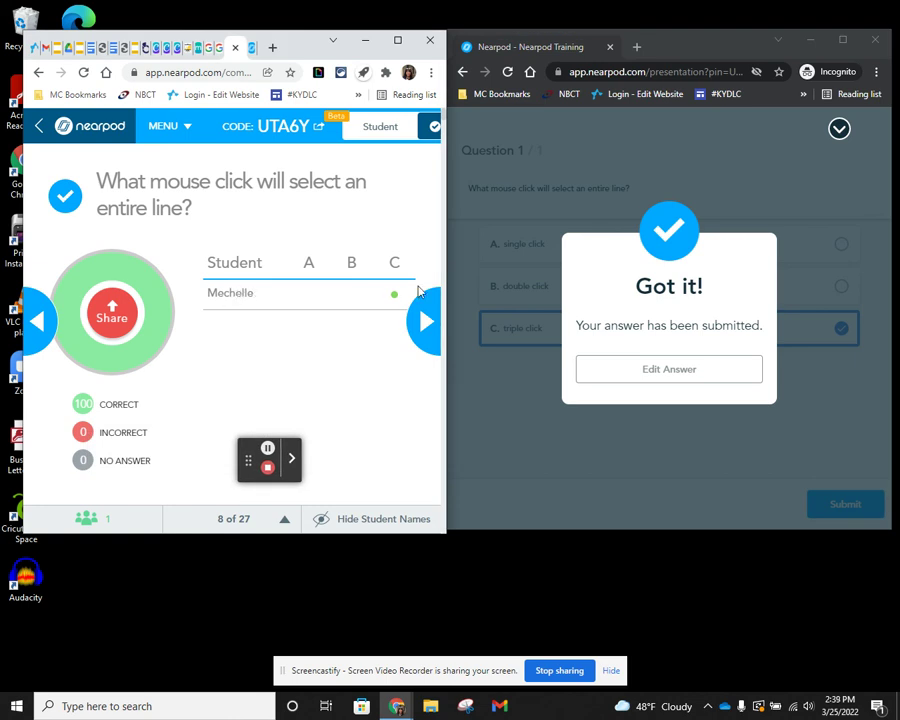
pyautogui.click(117, 315)
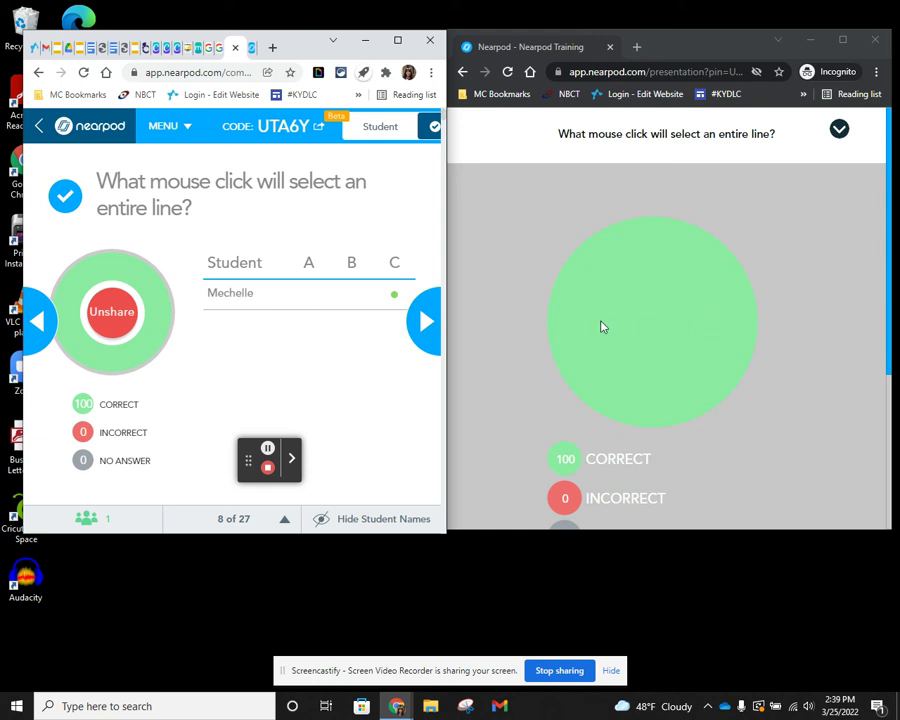
pyautogui.click(100, 322)
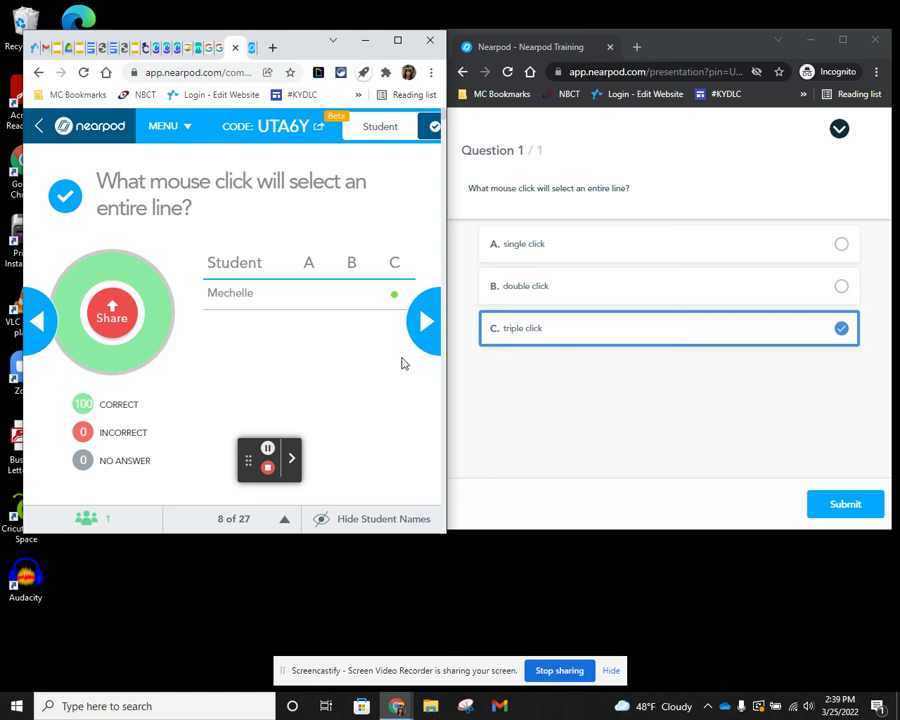
# - Advance the lesson to the slide 9 collaboration board and post "This reminds me of Padlet!" as the student
pyautogui.click(422, 320)
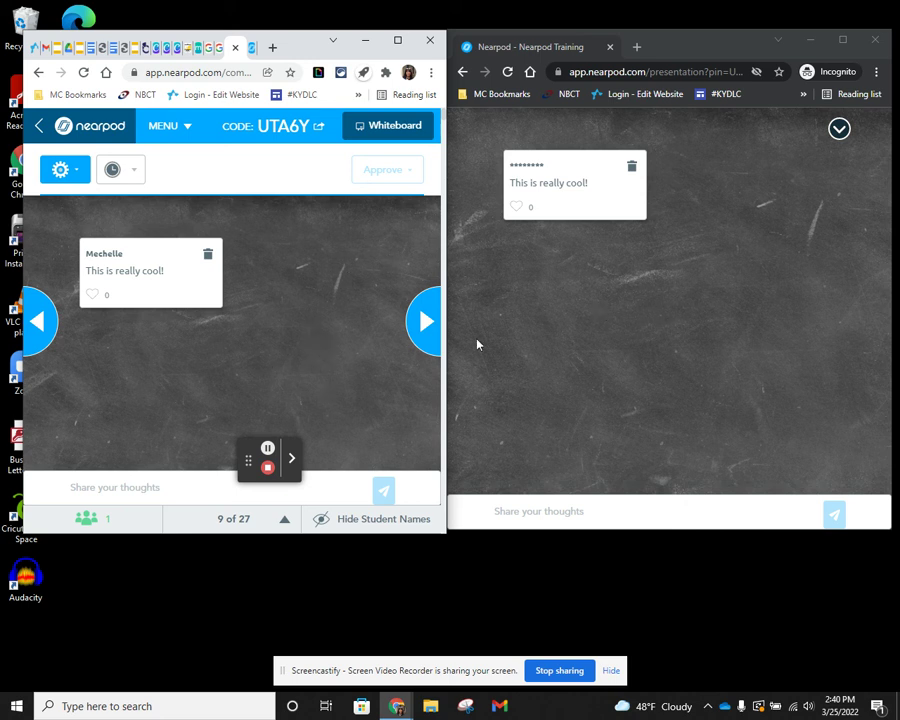
pyautogui.click(569, 509)
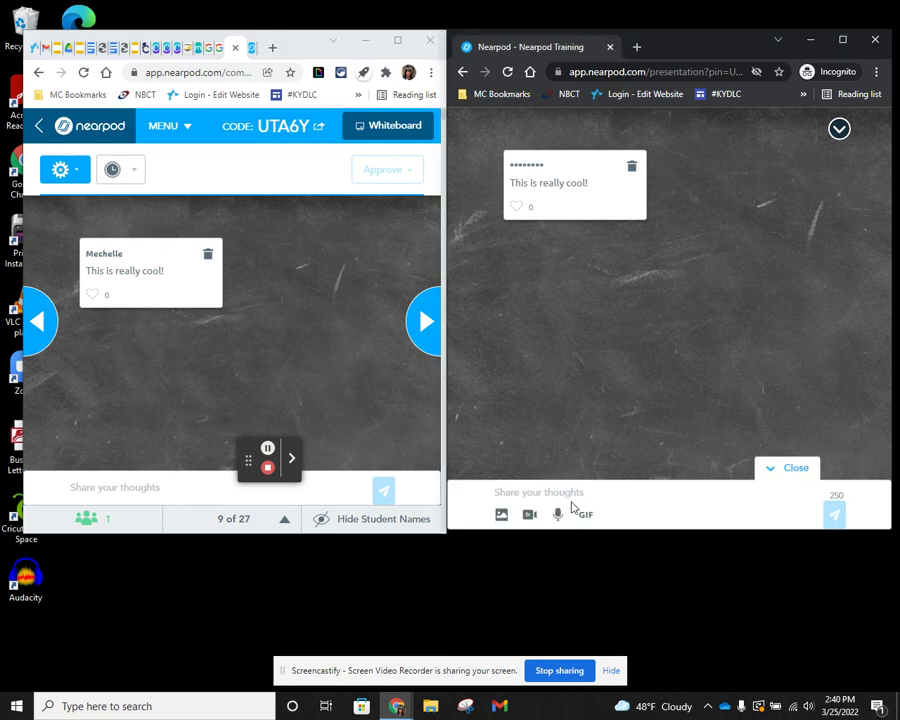
pyautogui.write('this')
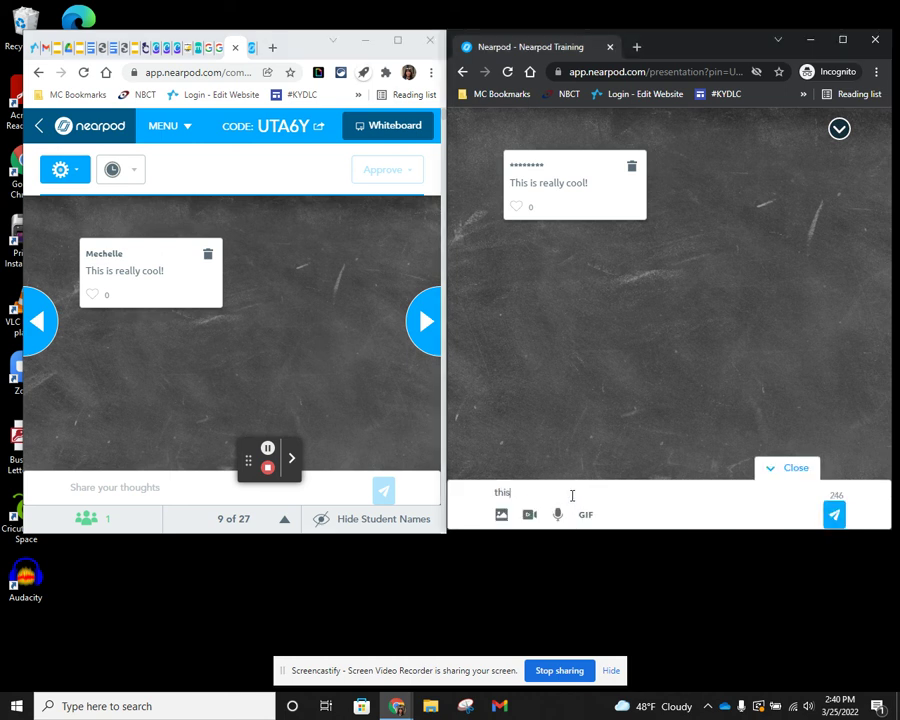
pyautogui.press('BackSpace')
pyautogui.press('BackSpace')
pyautogui.press('BackSpace')
pyautogui.press('BackSpace')
pyautogui.write('This reminds me of Padlet!')
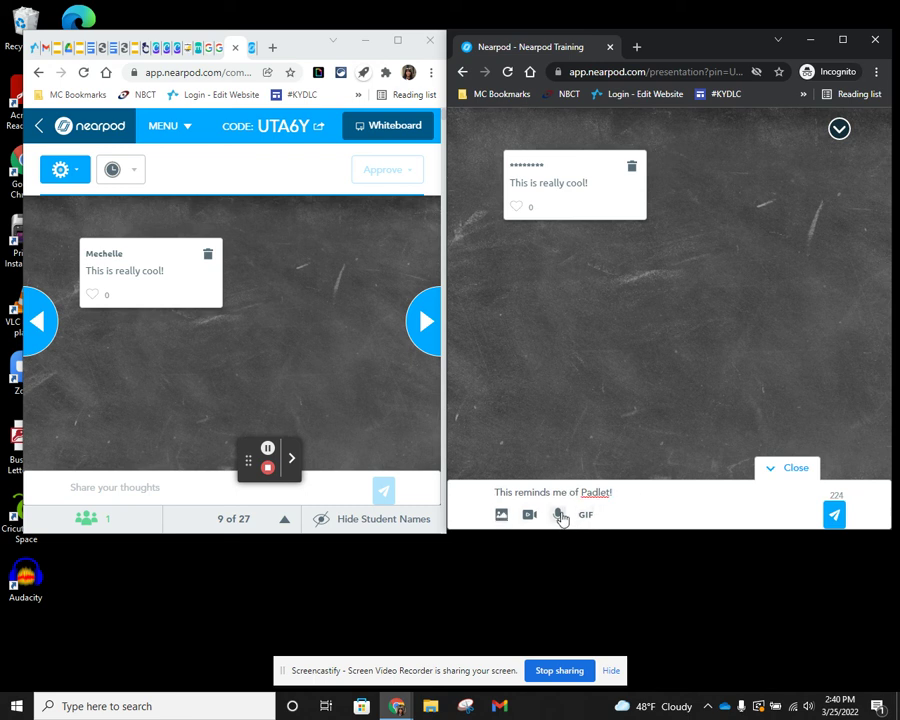
pyautogui.click(836, 515)
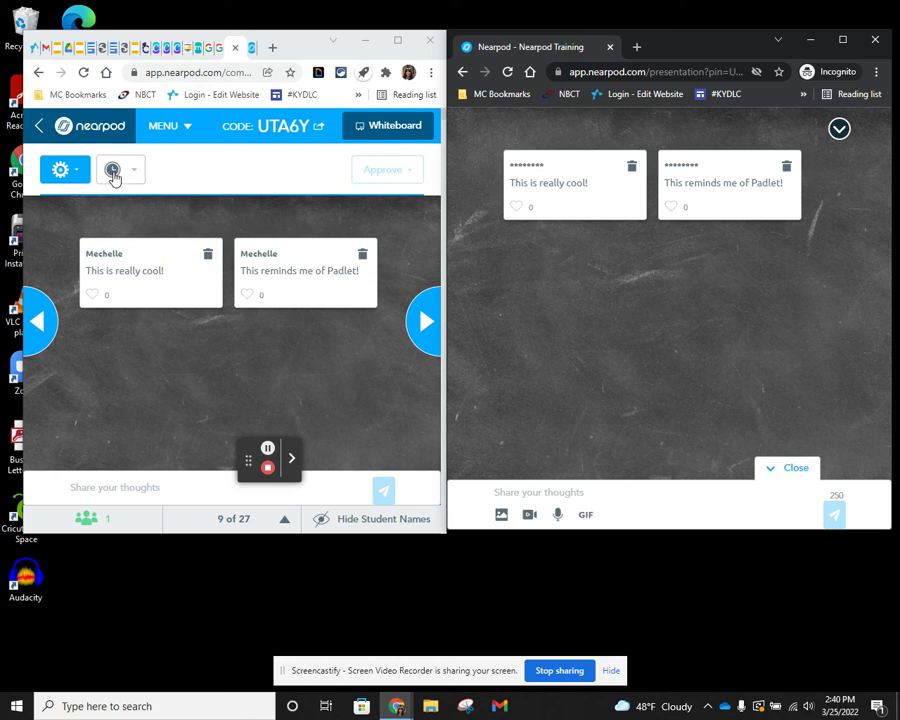
# - In the board settings, switch student name visibility on and back off, and enable approval of student posts
pyautogui.click(61, 170)
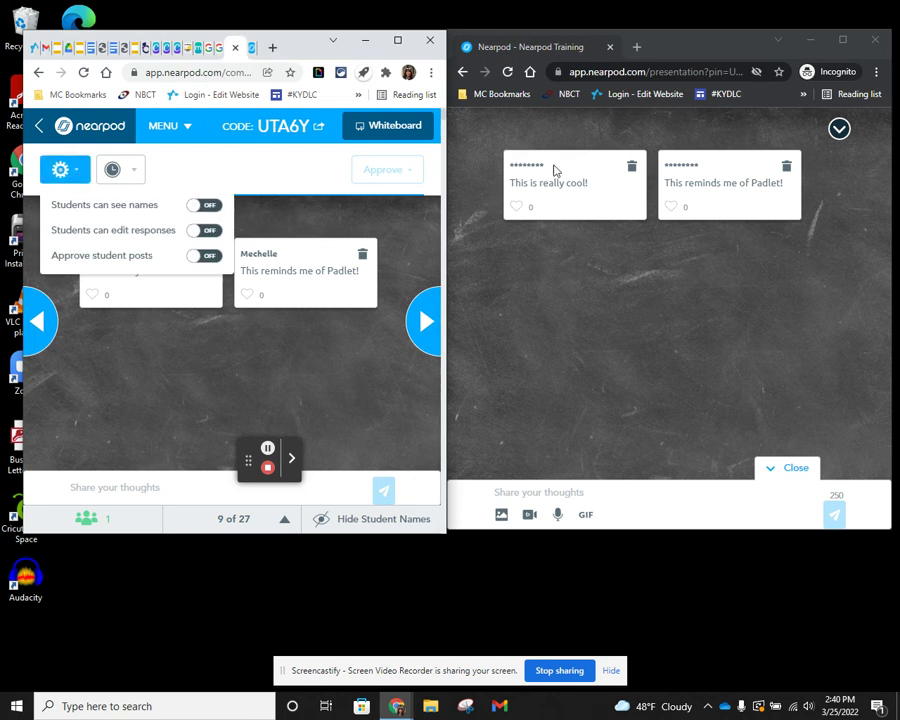
pyautogui.click(207, 204)
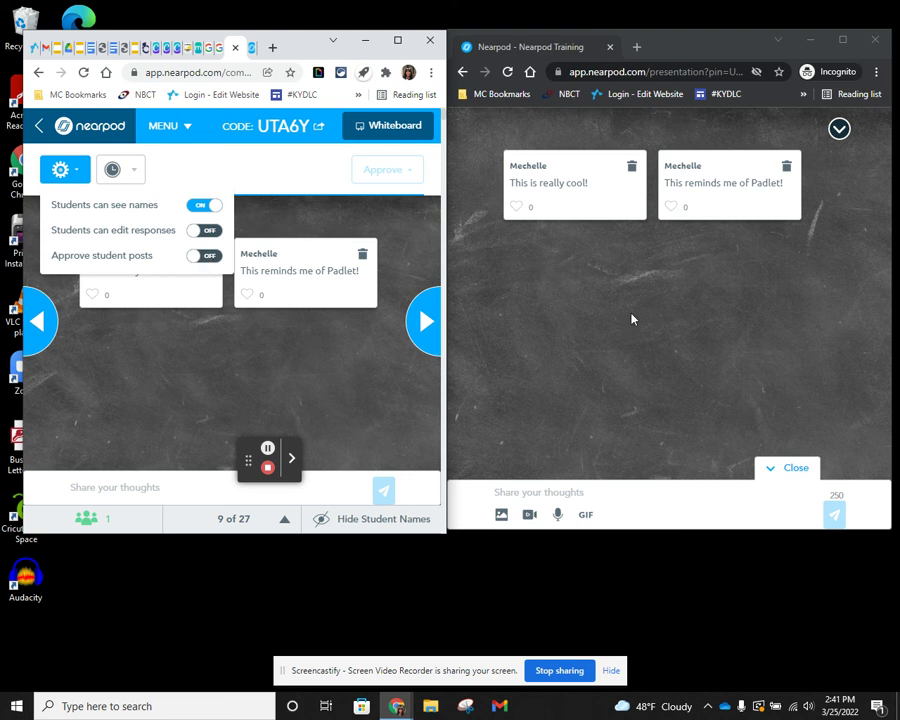
pyautogui.click(206, 204)
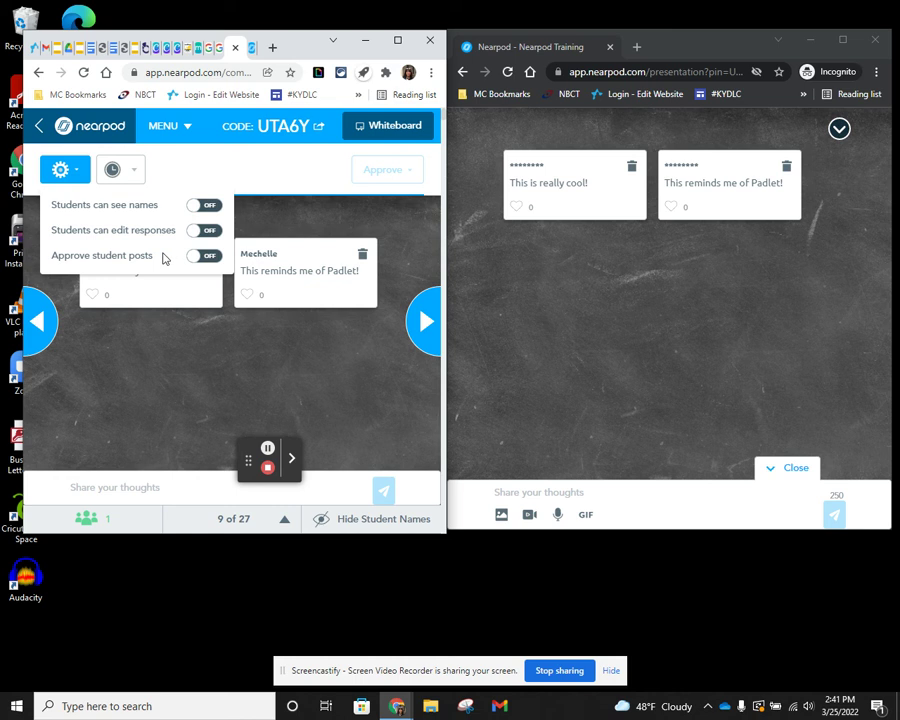
pyautogui.click(207, 256)
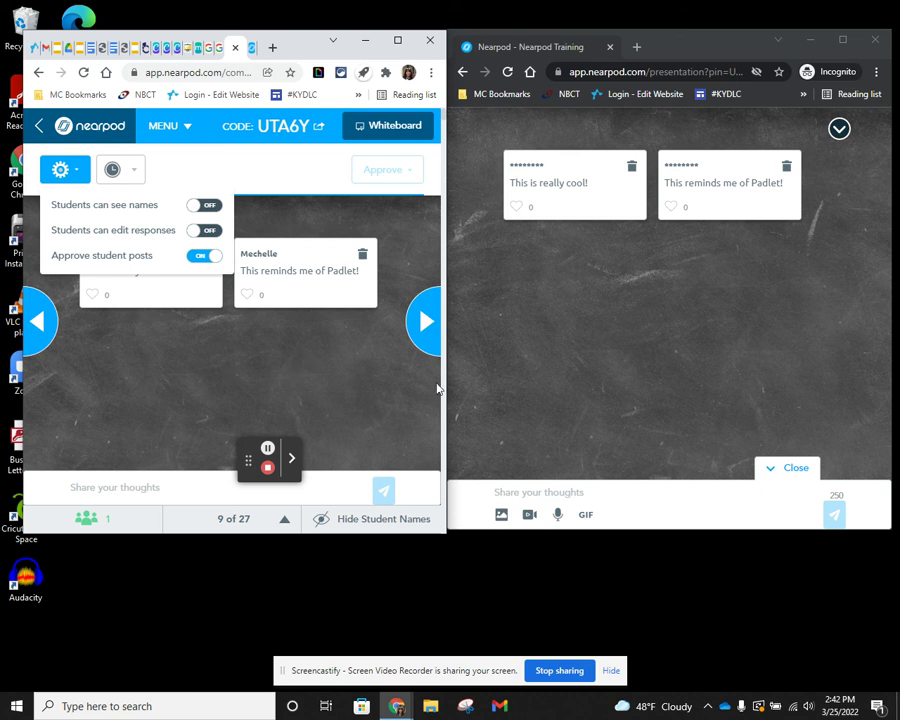
pyautogui.click(324, 383)
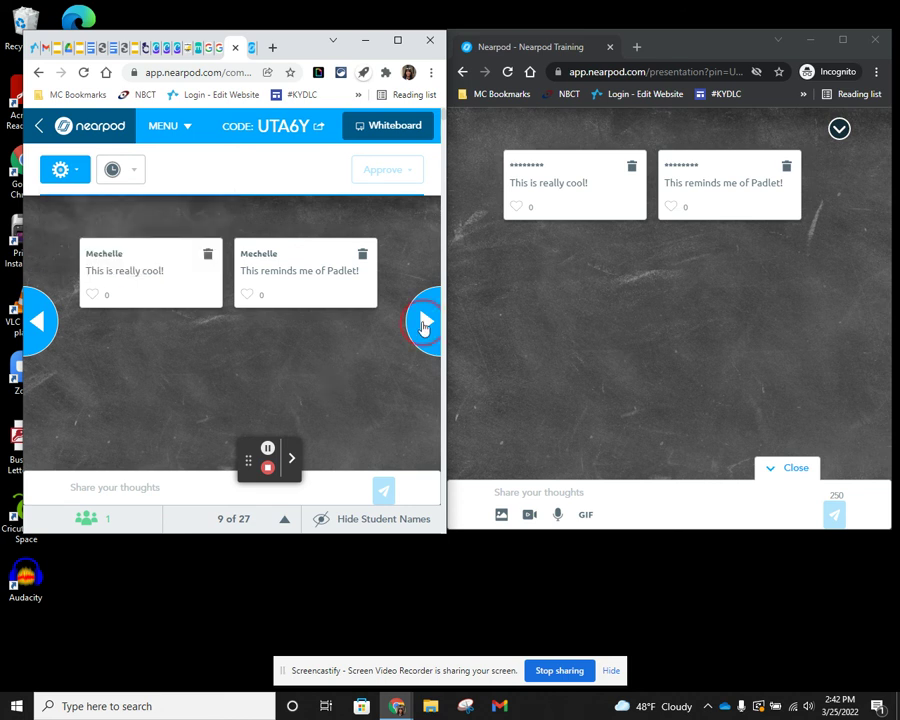
# - Advance the teacher's lesson through slide 10 to slide 11 and return to slide 10
pyautogui.click(424, 320)
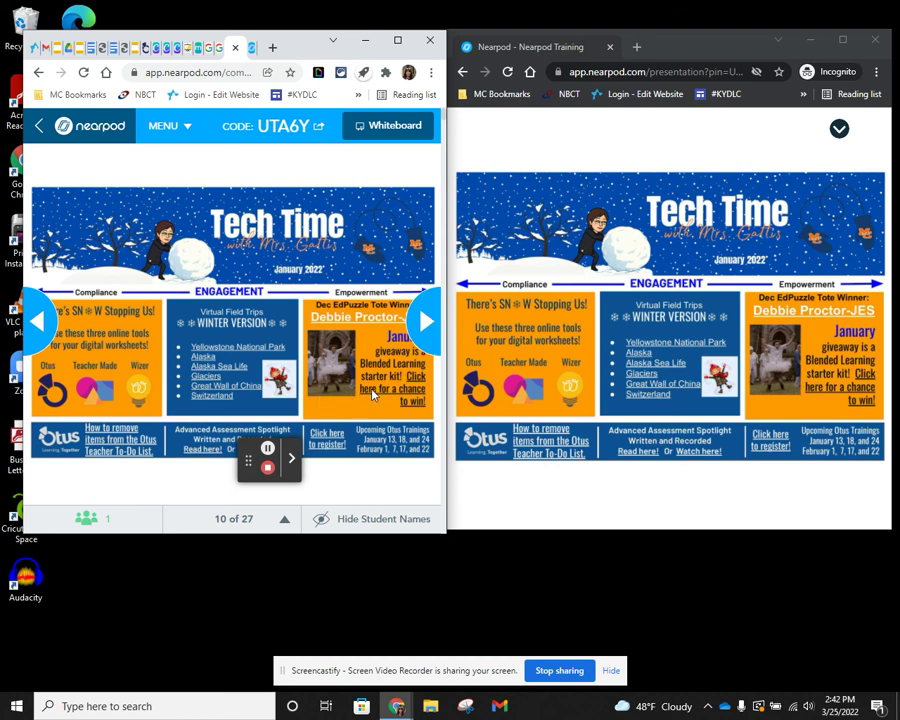
pyautogui.click(424, 322)
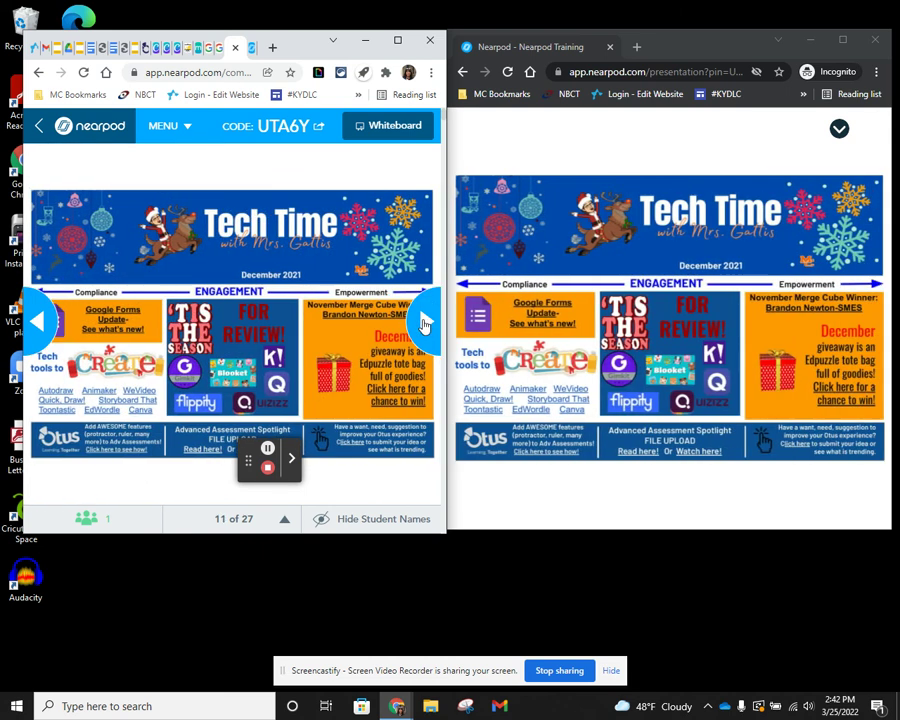
pyautogui.click(38, 320)
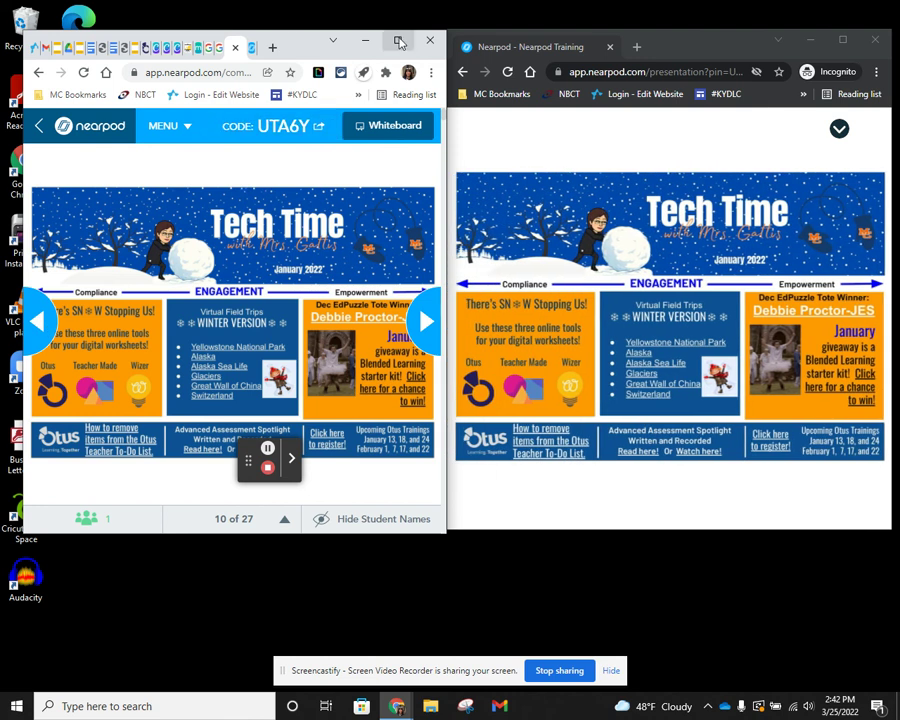
# - Maximize the teacher window and leave the live session, confirming the exit
pyautogui.click(398, 41)
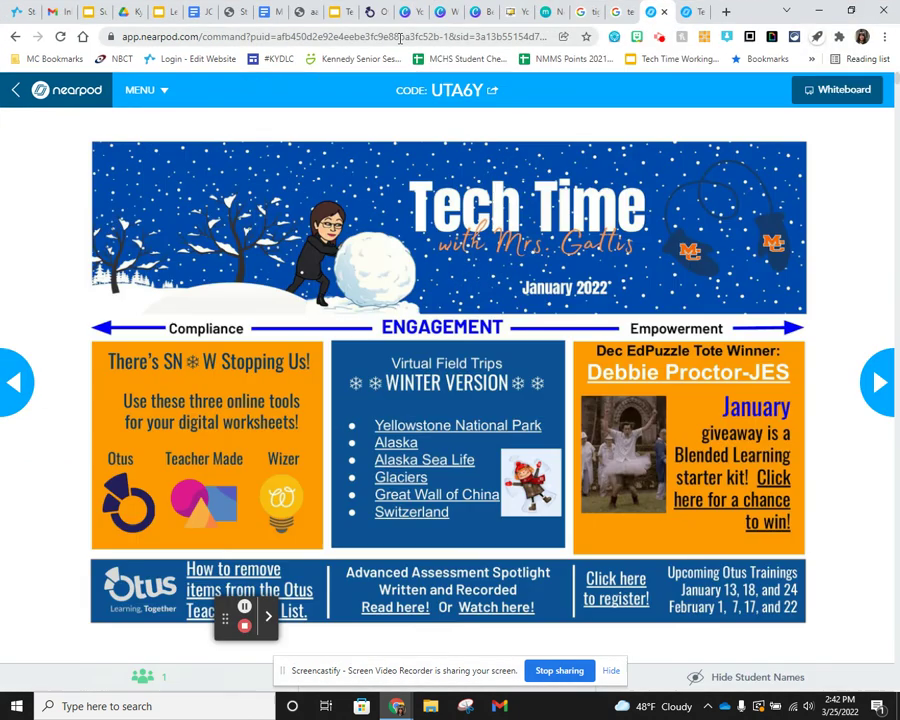
pyautogui.click(18, 92)
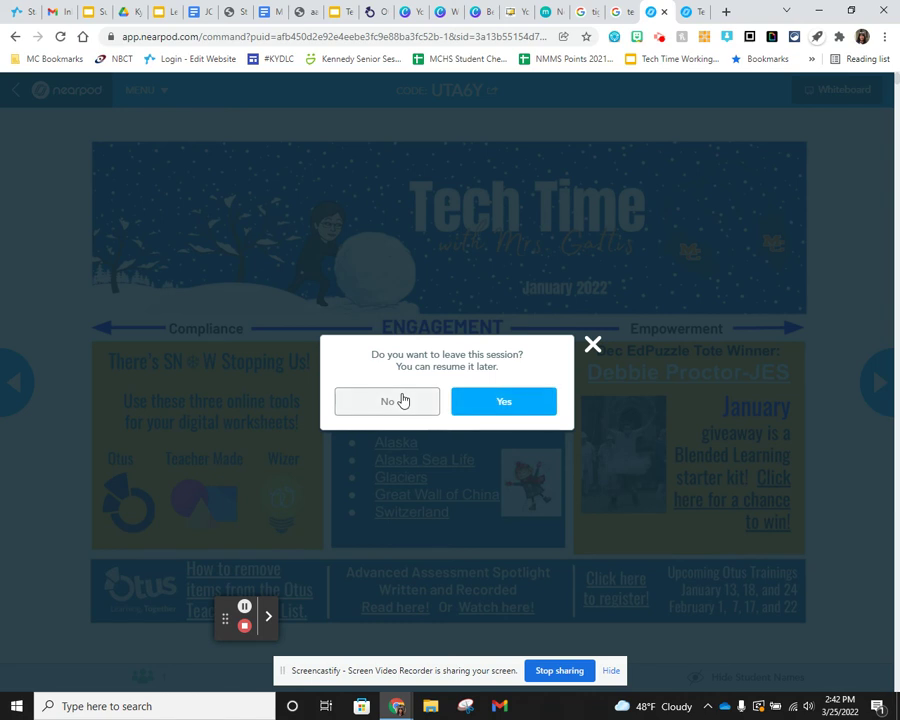
pyautogui.click(476, 402)
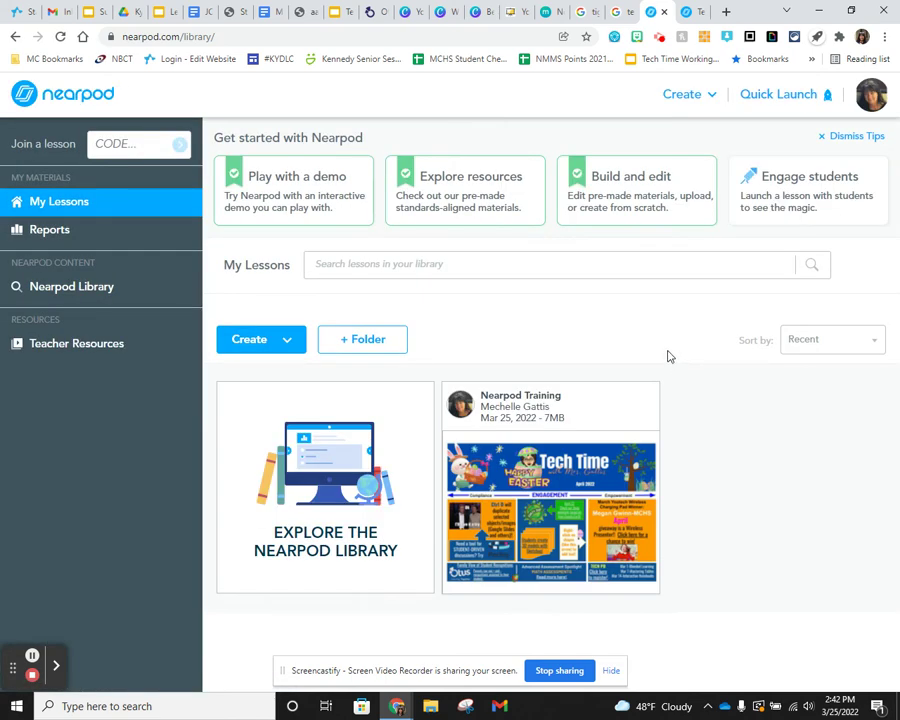
# - Create a new untitled lesson and open the Google Drive file picker for its uploads
pyautogui.moveTo(603, 474)
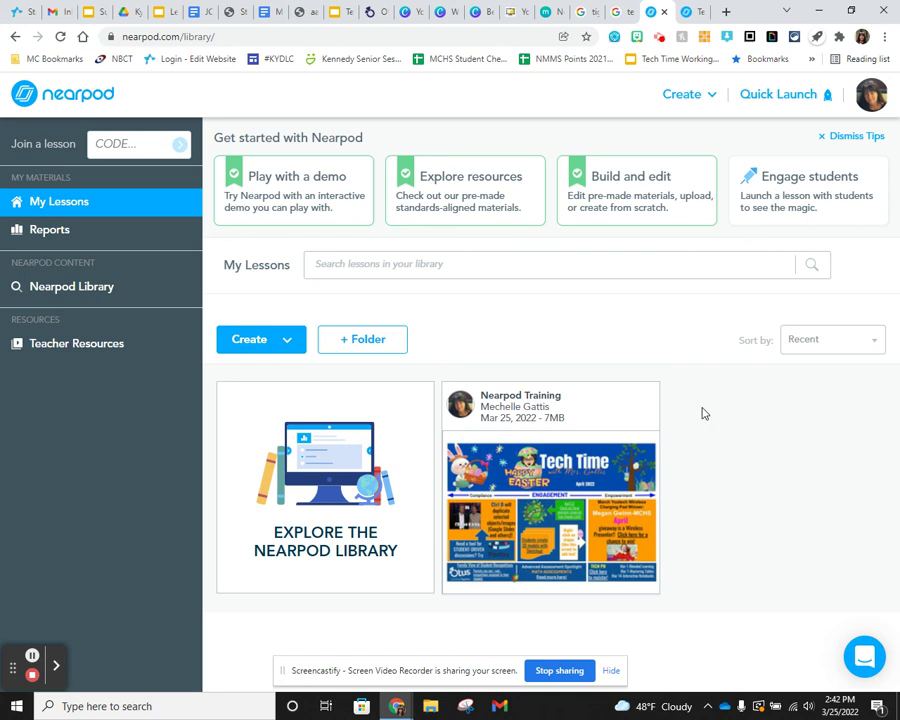
pyautogui.click(701, 96)
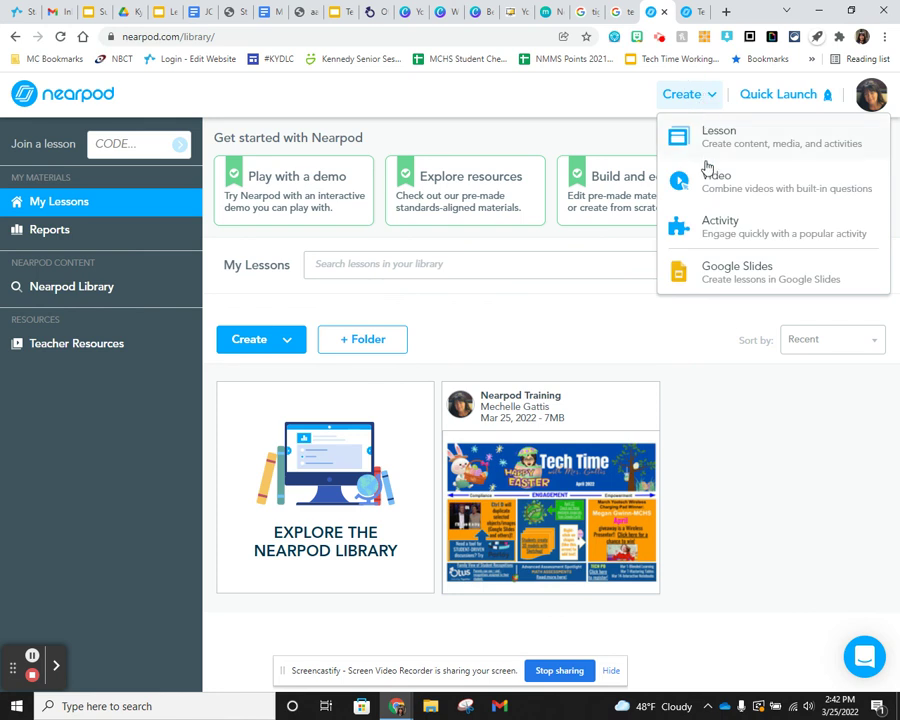
pyautogui.click(638, 183)
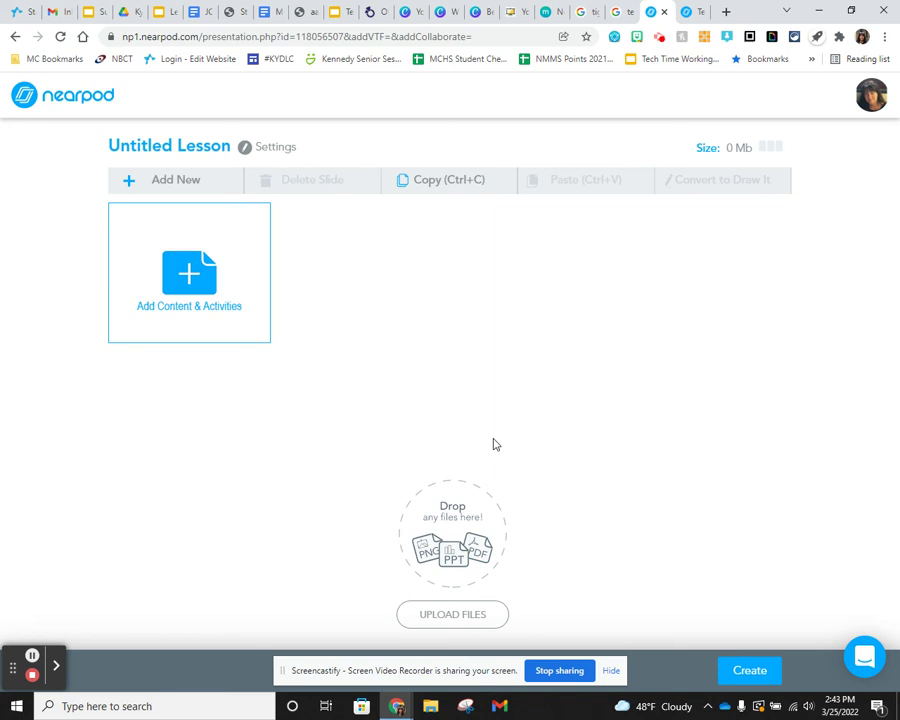
pyautogui.click(437, 617)
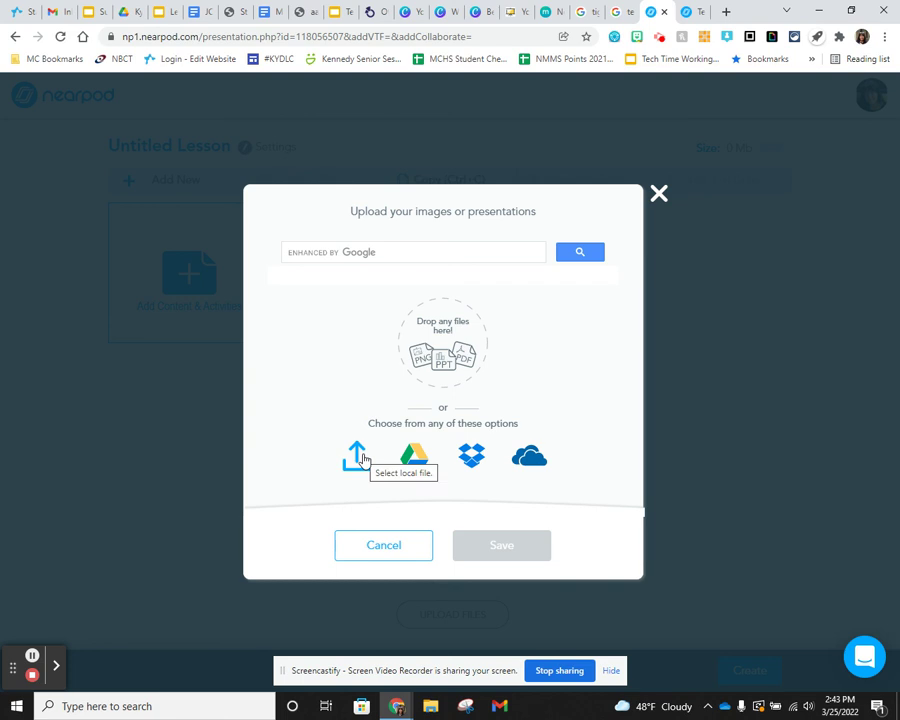
pyautogui.click(411, 462)
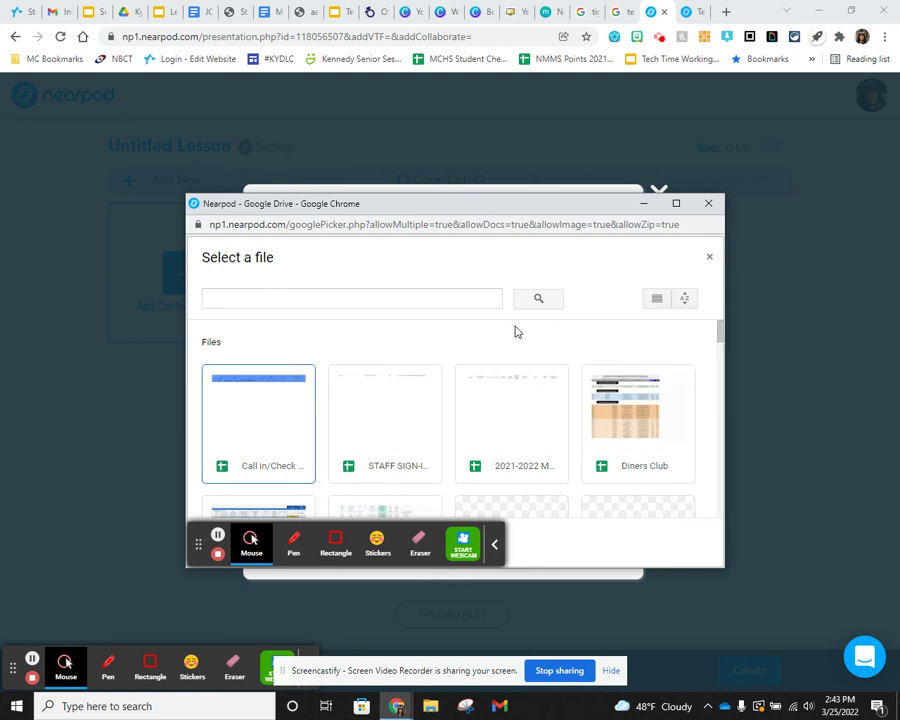
# - Select the Marketing Scavenger Hunt presentation from Google Drive and upload it to the lesson as individual slides
pyautogui.scroll(-1, 489, 336)
pyautogui.scroll(-5, 489, 340)
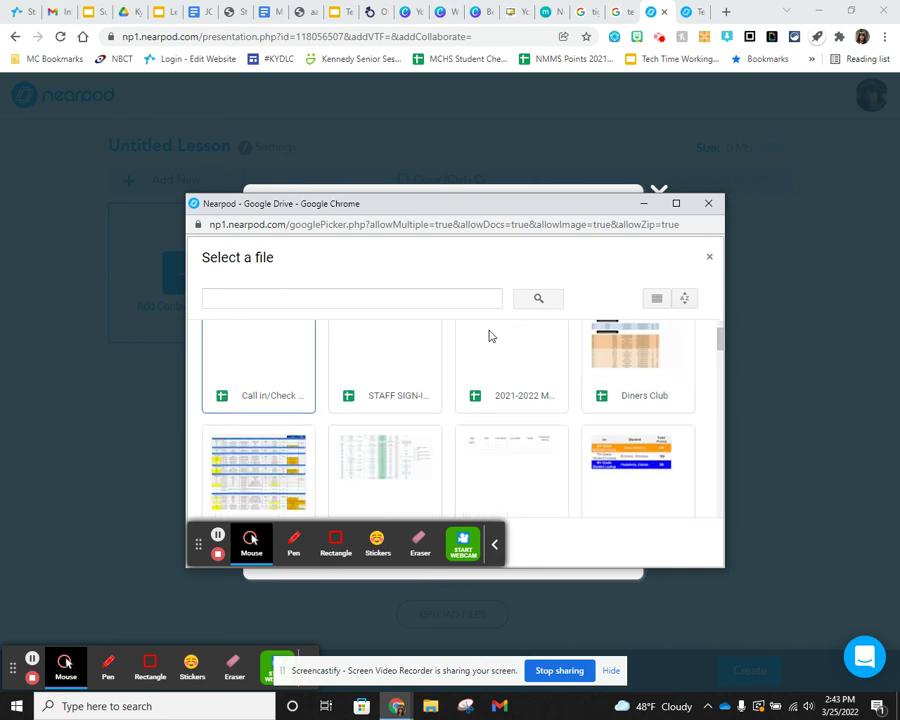
pyautogui.scroll(-10, 493, 360)
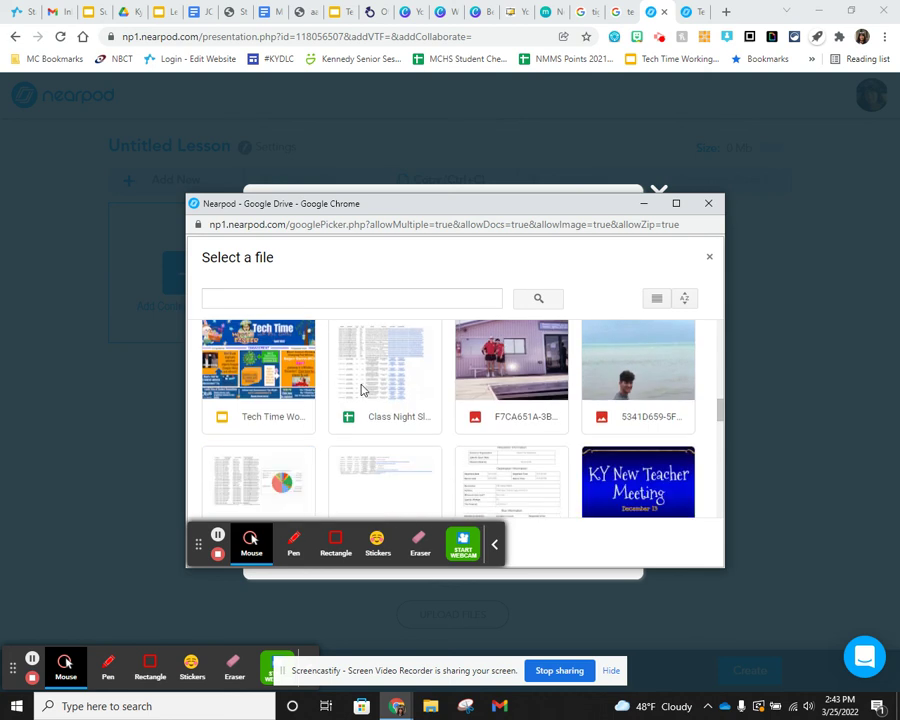
pyautogui.scroll(-6, 392, 386)
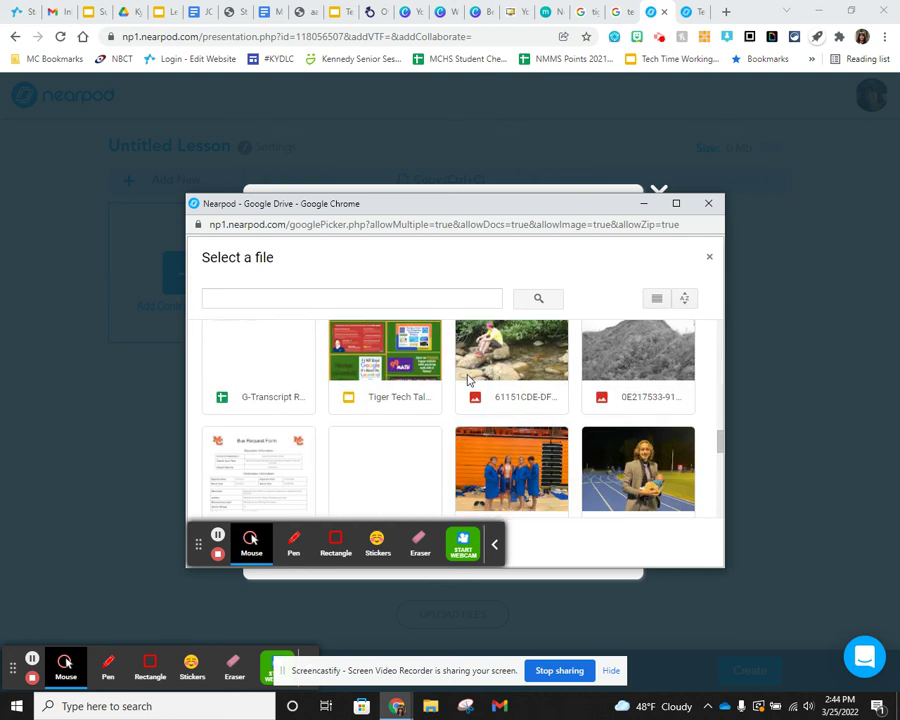
pyautogui.scroll(1, 468, 380)
pyautogui.scroll(-8, 468, 380)
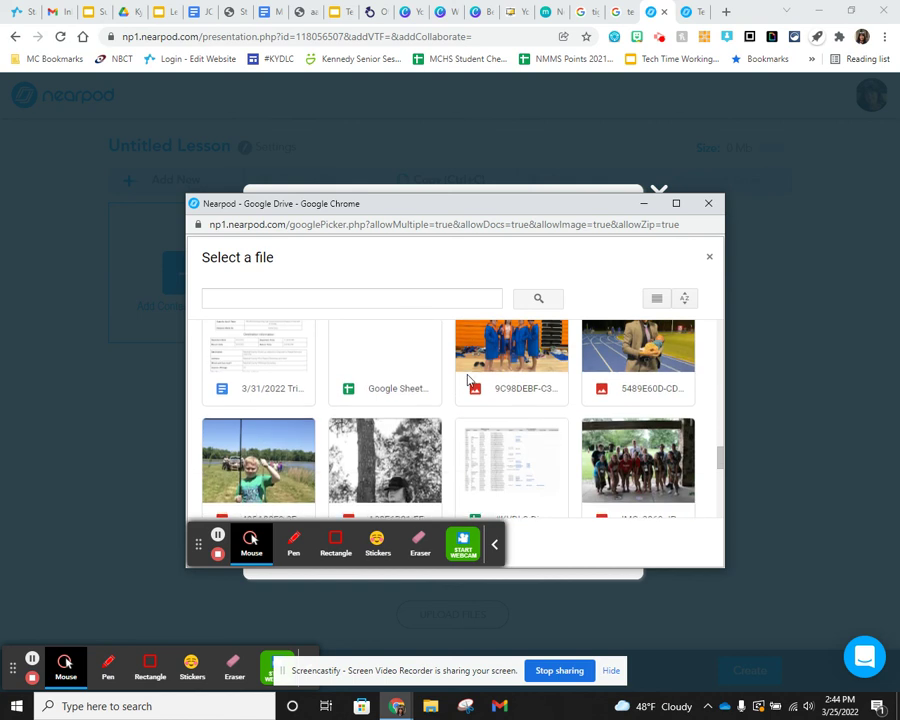
pyautogui.scroll(-5, 468, 380)
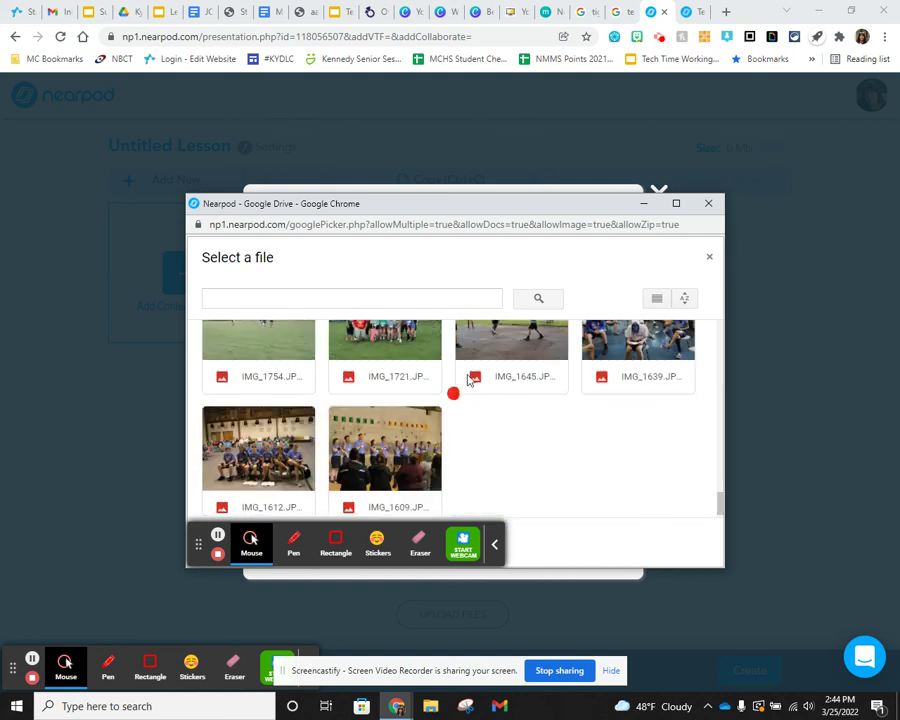
pyautogui.scroll(-10, 468, 380)
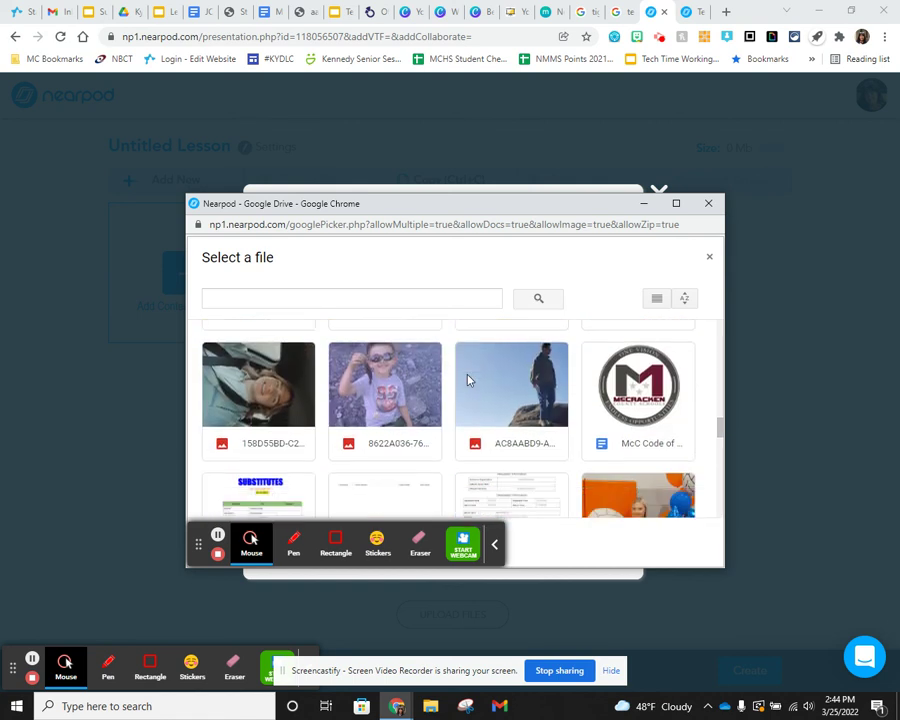
pyautogui.scroll(-10, 468, 380)
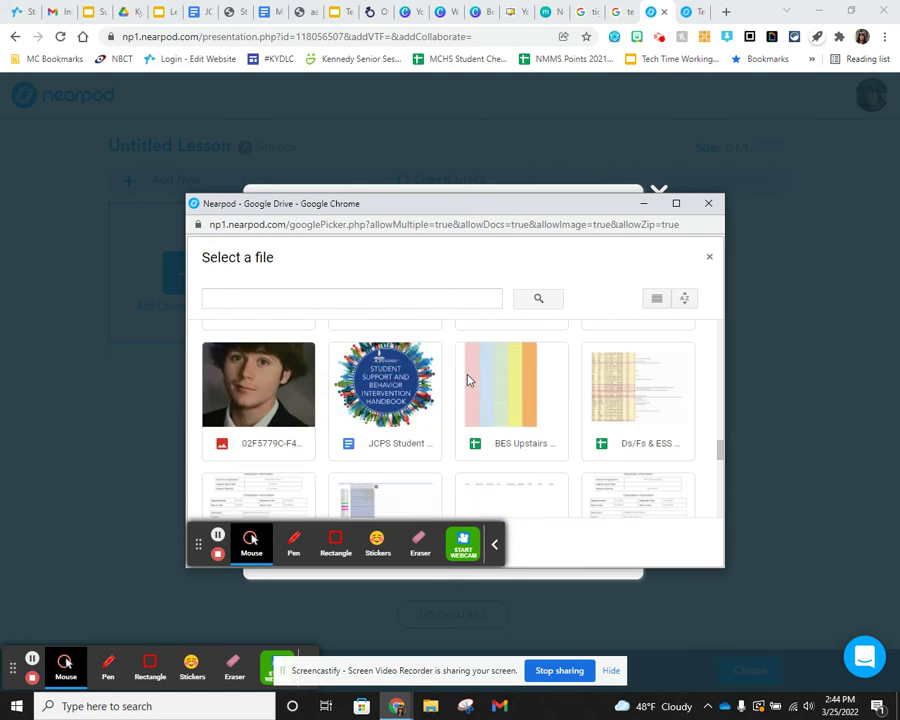
pyautogui.scroll(-10, 468, 380)
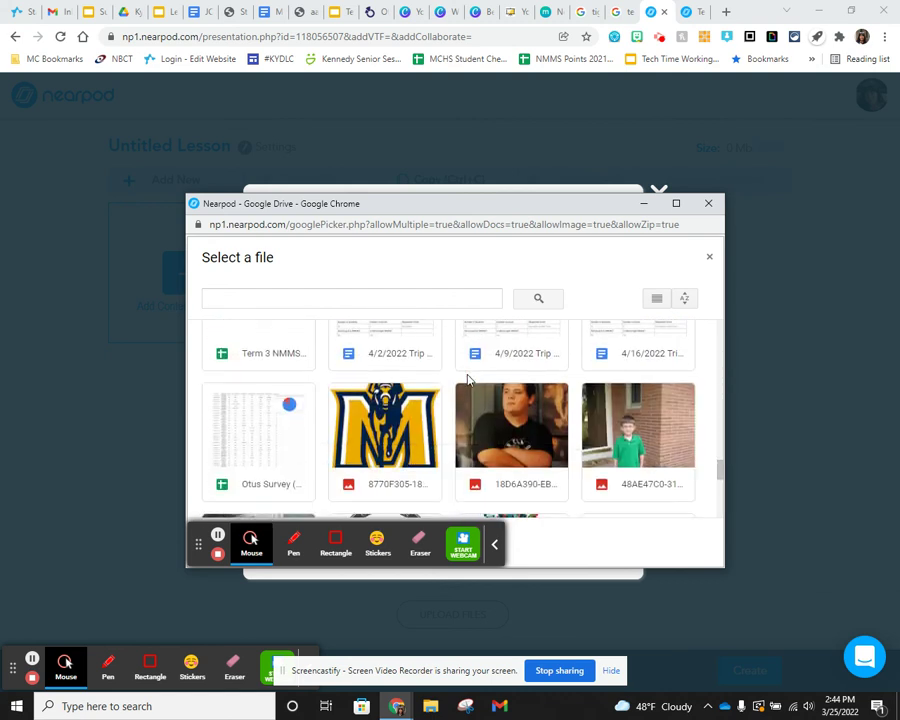
pyautogui.scroll(-5, 468, 380)
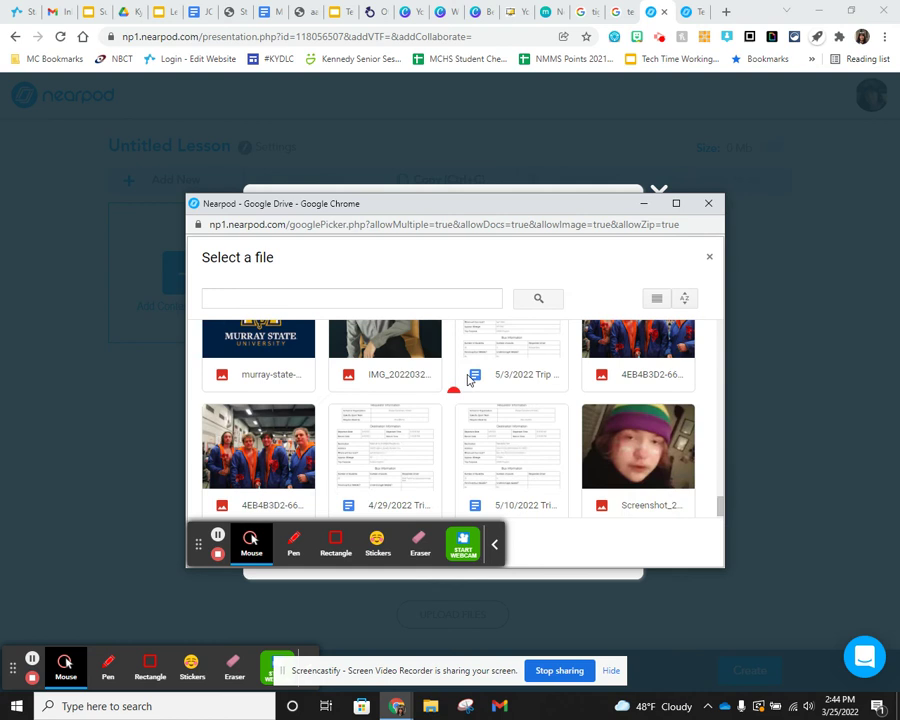
pyautogui.scroll(3, 468, 380)
pyautogui.scroll(-10, 468, 380)
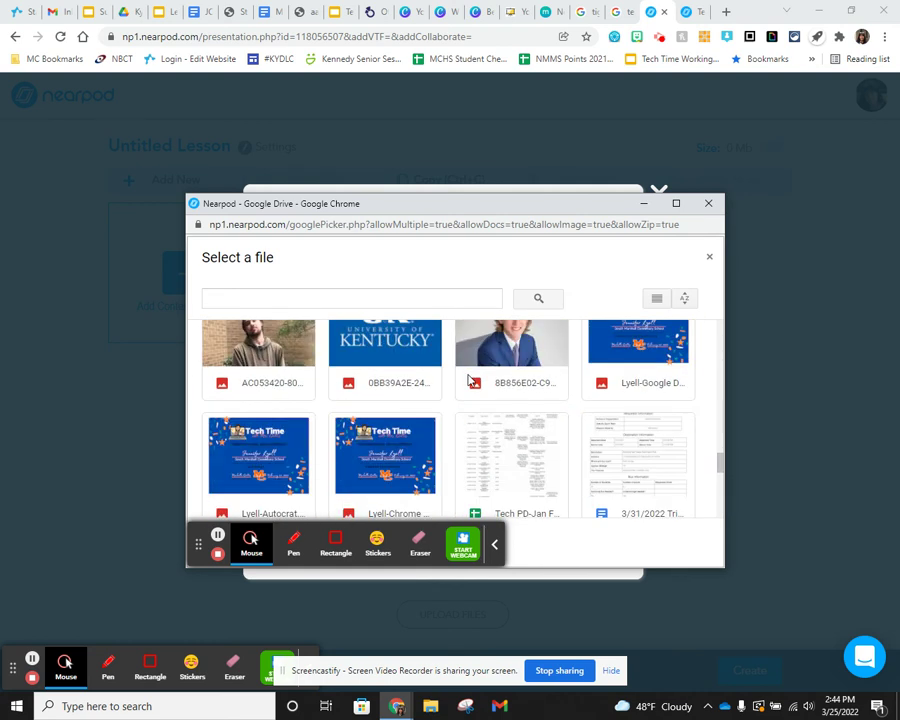
pyautogui.scroll(-5, 468, 380)
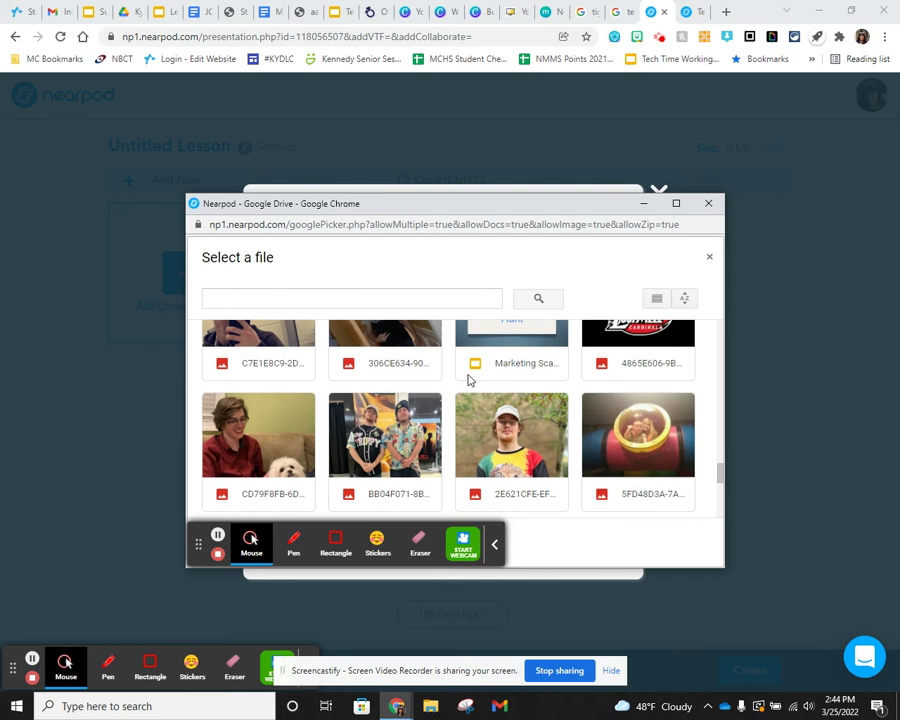
pyautogui.scroll(1, 468, 380)
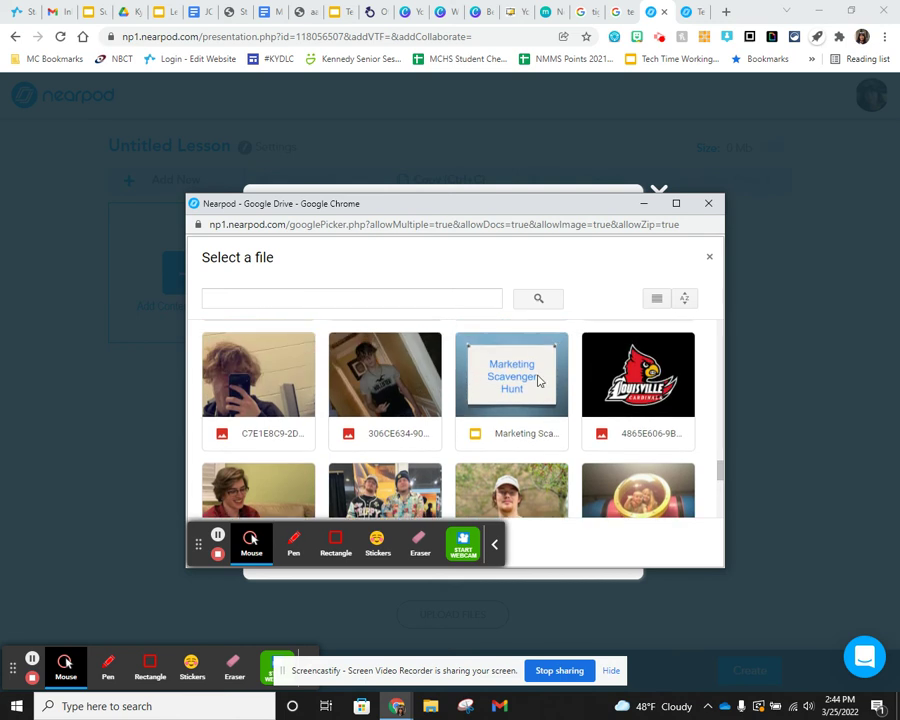
pyautogui.click(524, 433)
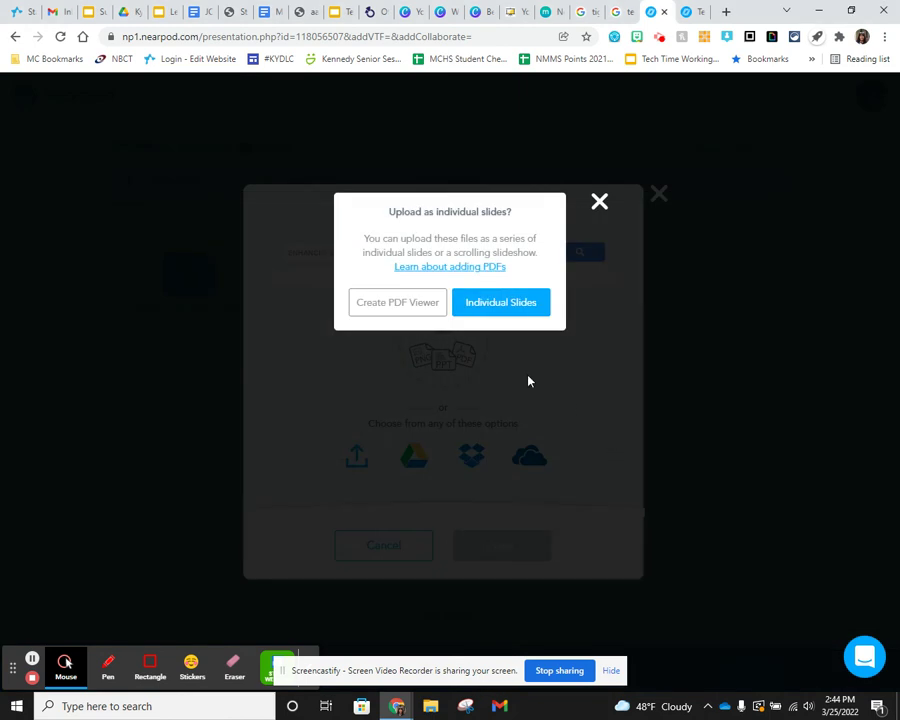
pyautogui.click(510, 305)
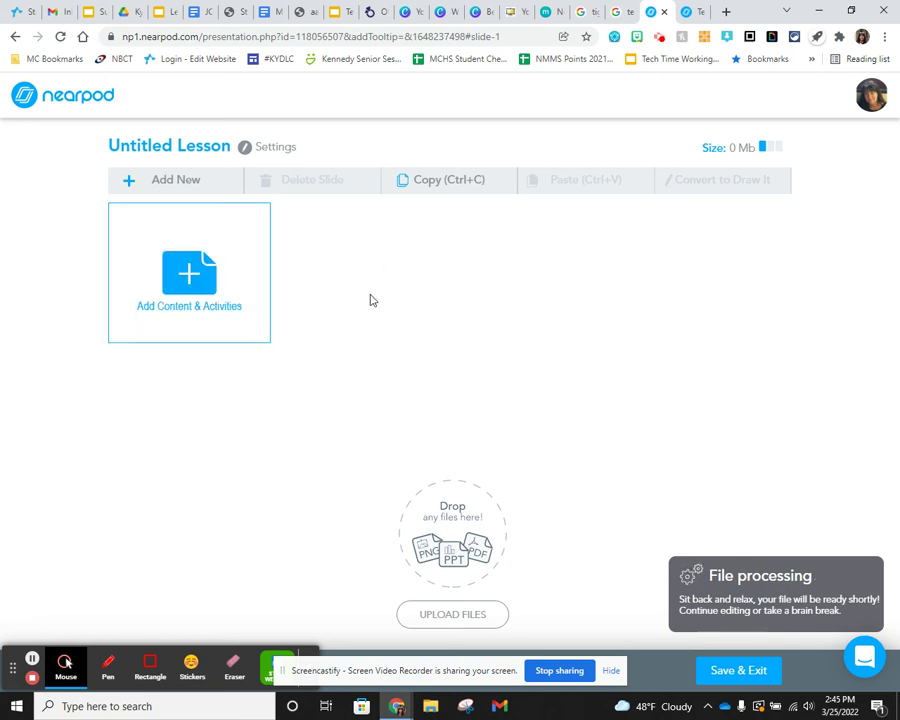
# - Review the student activity types that can be added to the lesson
pyautogui.click(196, 276)
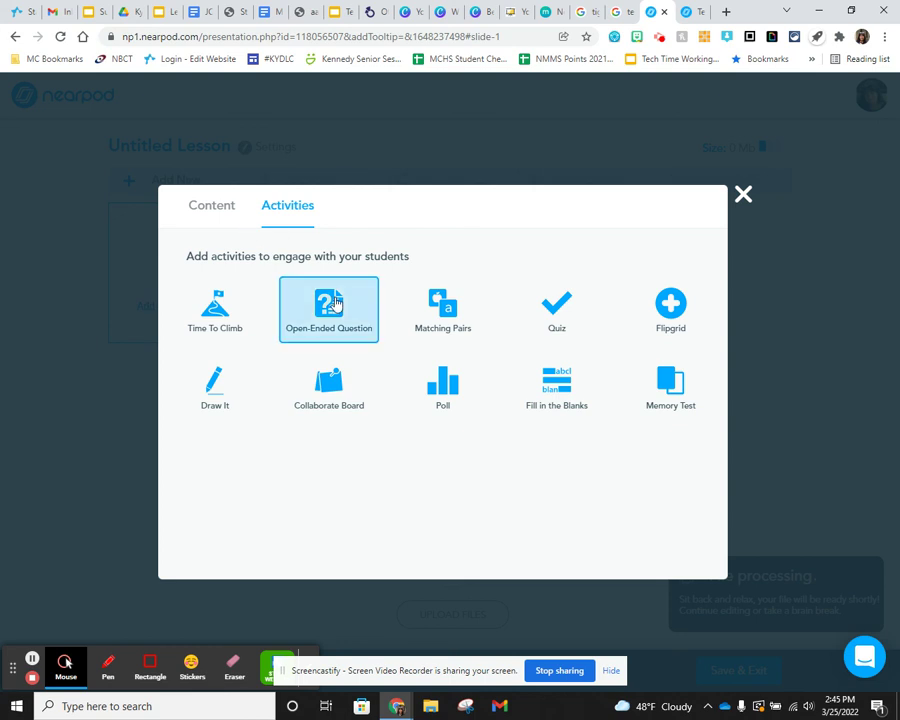
pyautogui.scroll(3, 297, 254)
pyautogui.click(287, 210)
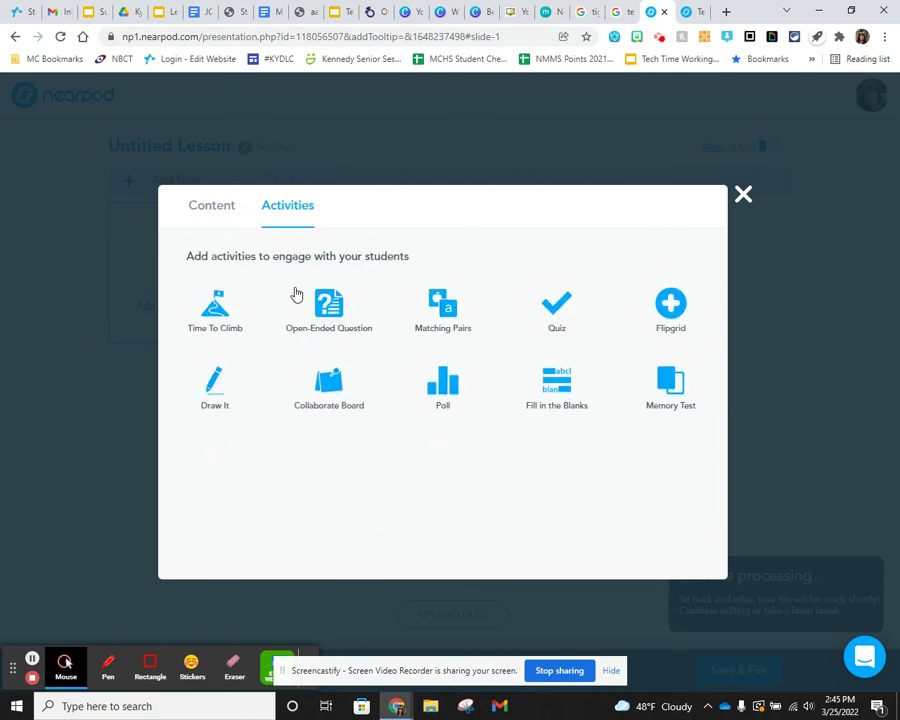
pyautogui.scroll(3, 437, 341)
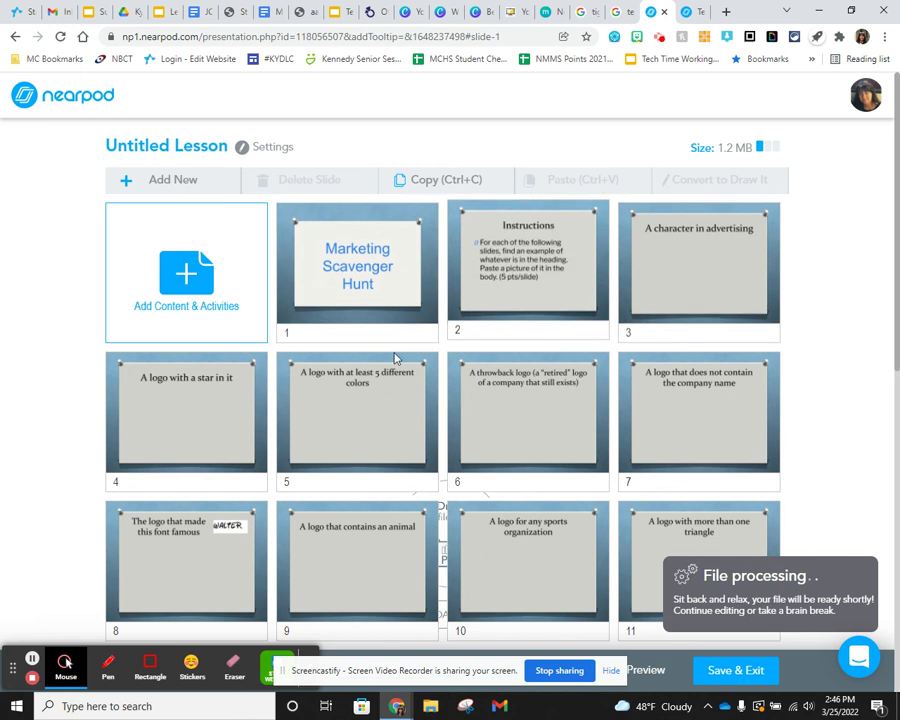
pyautogui.click(201, 275)
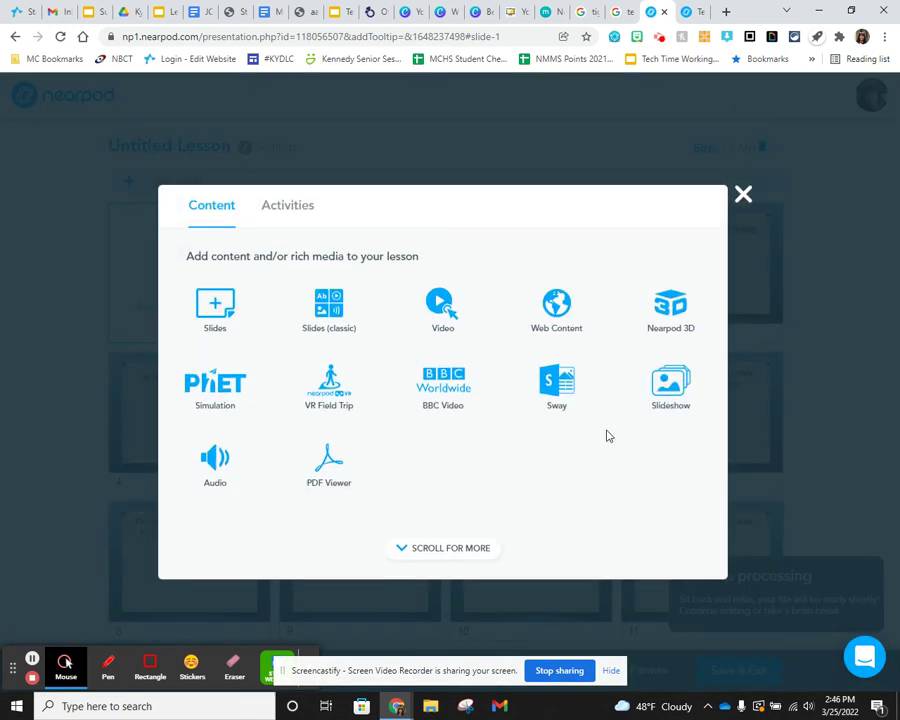
pyautogui.click(680, 394)
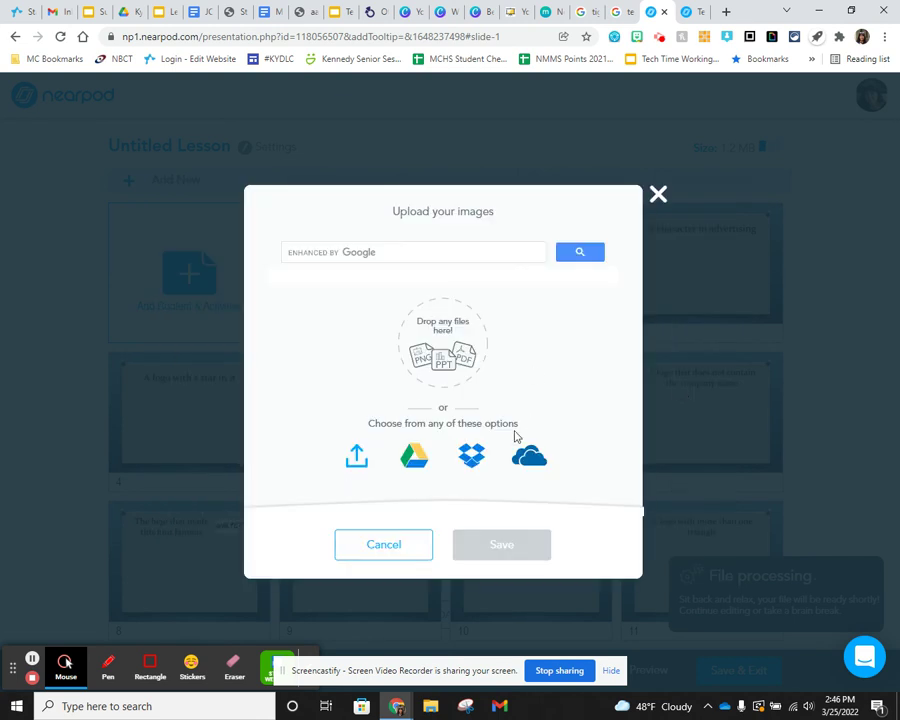
pyautogui.click(658, 194)
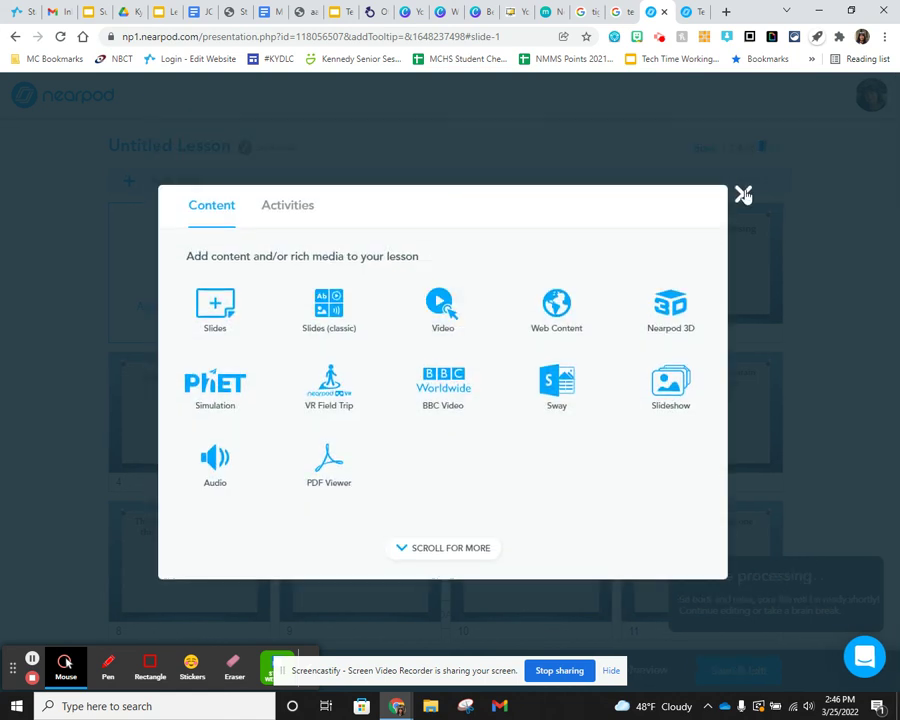
pyautogui.click(743, 195)
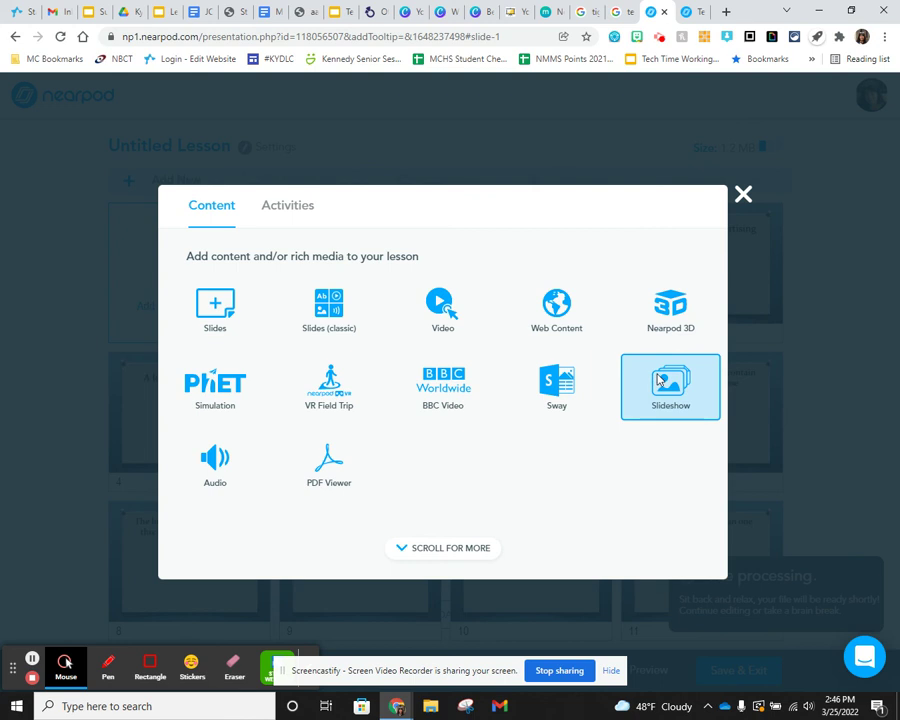
# - Add a slideshow to the lesson from the Tech Time presentation in Google Drive
pyautogui.click(668, 380)
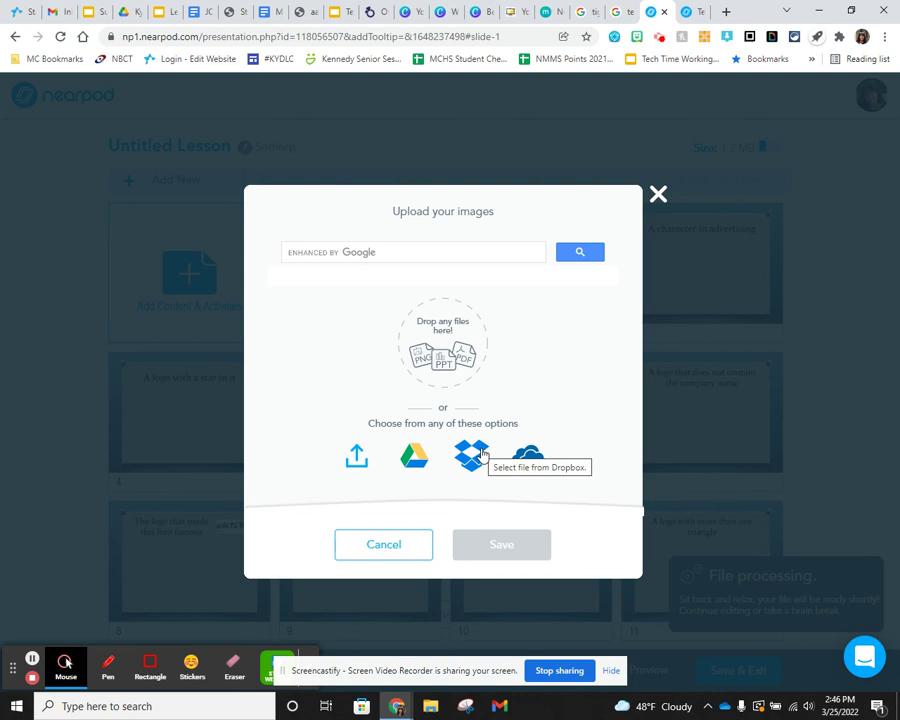
pyautogui.click(411, 458)
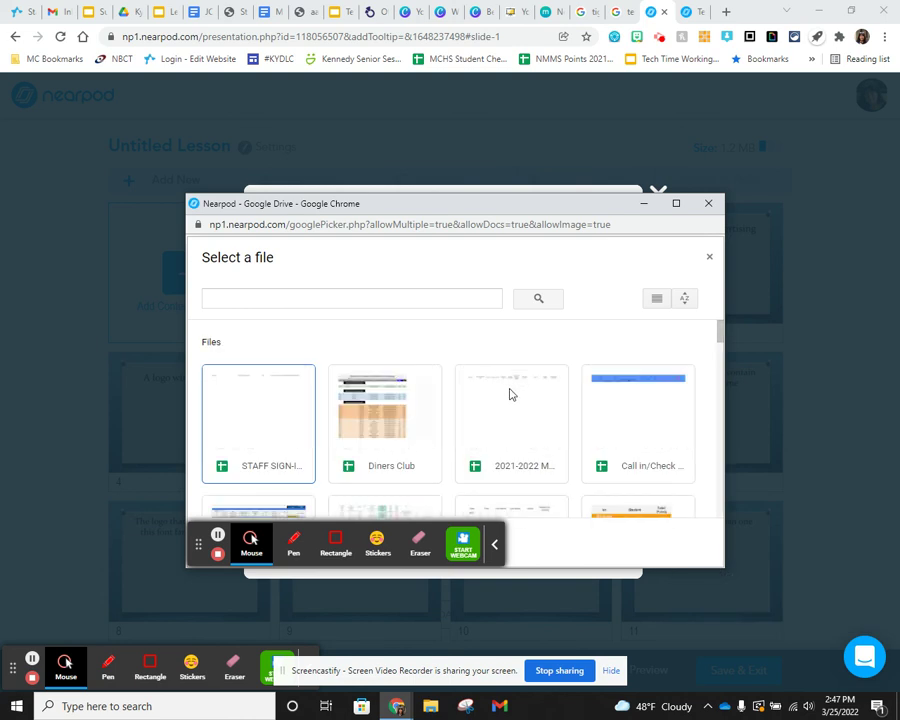
pyautogui.scroll(-6, 510, 394)
pyautogui.scroll(-4, 517, 405)
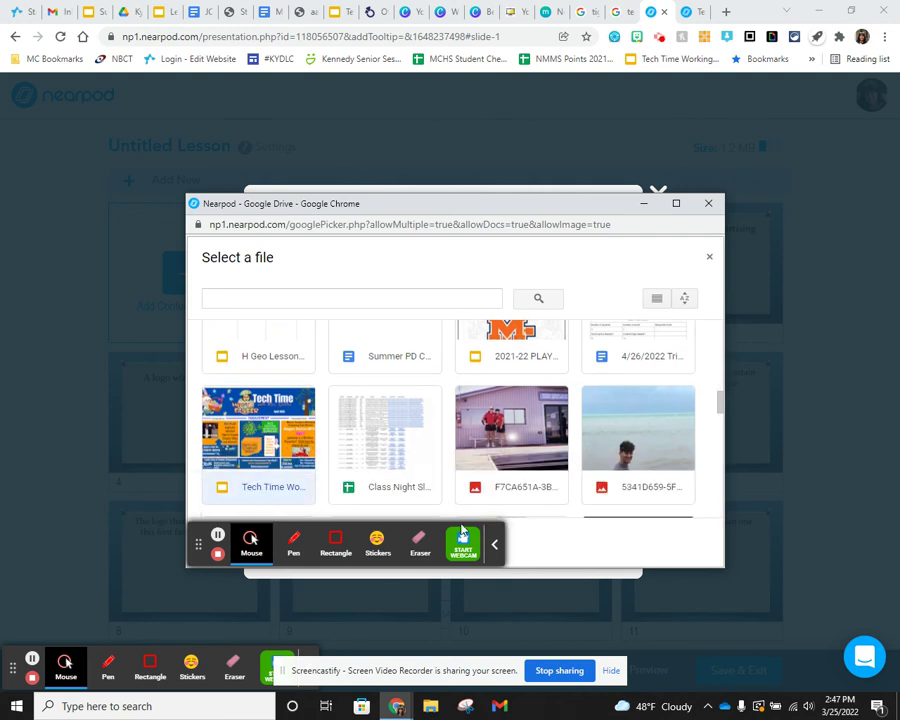
pyautogui.moveTo(248, 545); pyautogui.dragTo(466, 540)
pyautogui.click(272, 482)
pyautogui.click(272, 482)
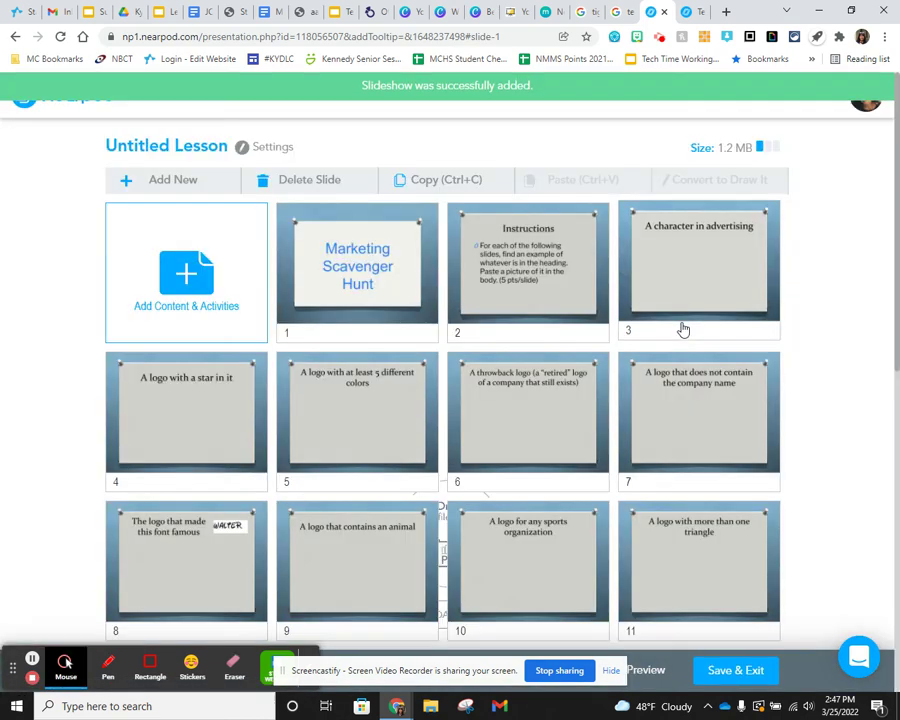
# - Move the new slideshow from the end of the lesson to the first slide position
pyautogui.scroll(-4, 678, 388)
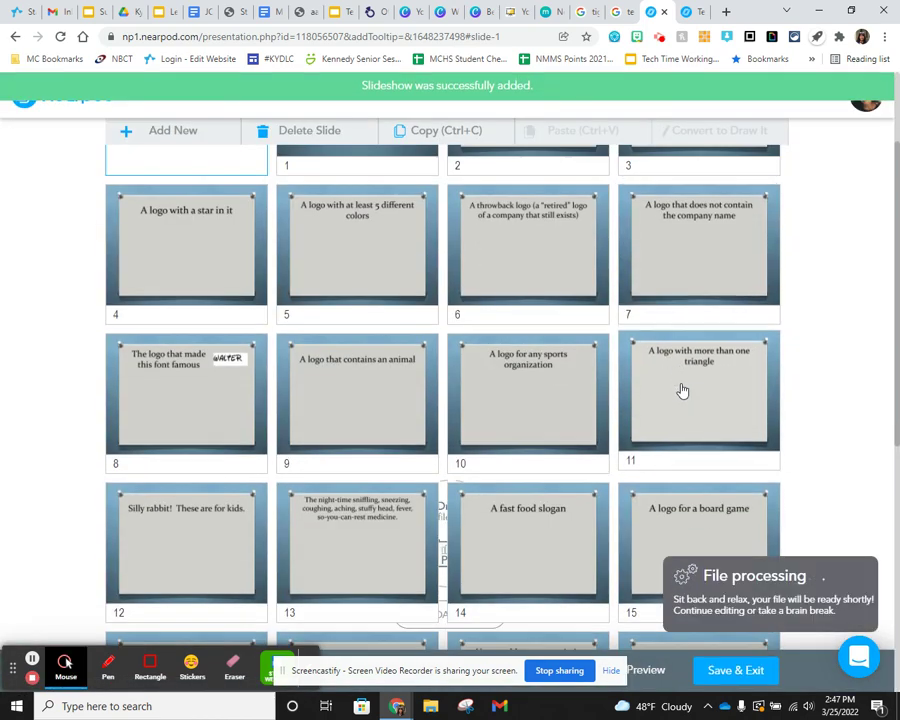
pyautogui.scroll(-3, 682, 390)
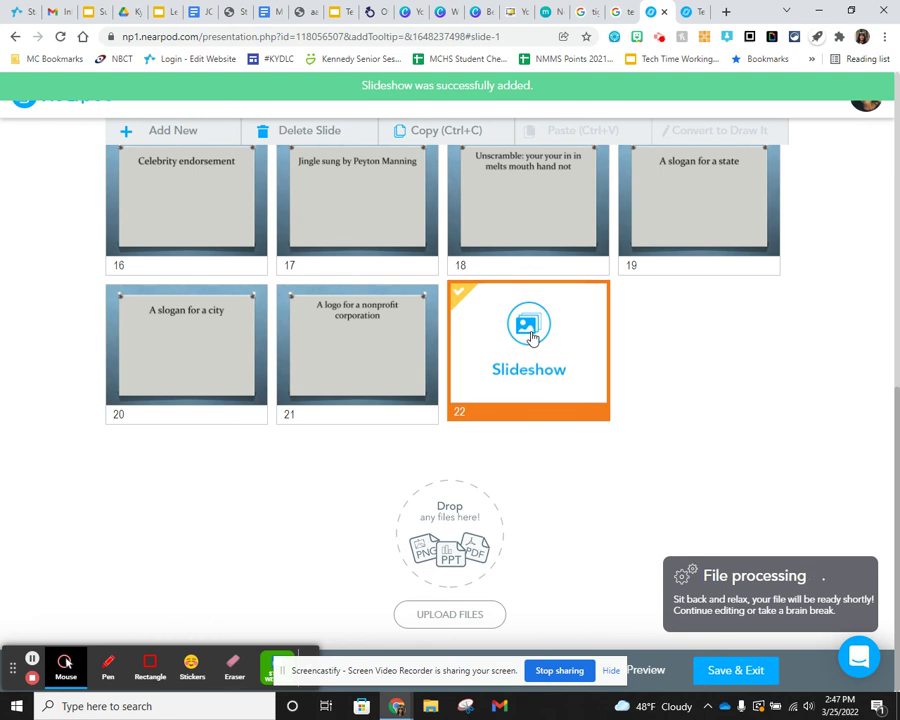
pyautogui.scroll(5, 546, 337)
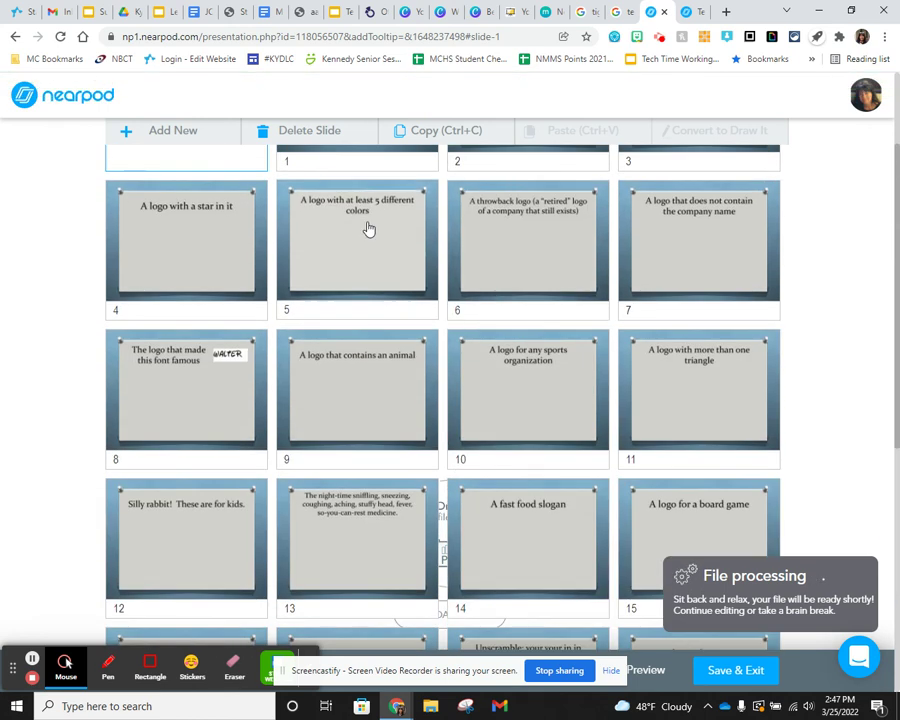
pyautogui.scroll(2, 280, 250)
pyautogui.scroll(-7, 646, 394)
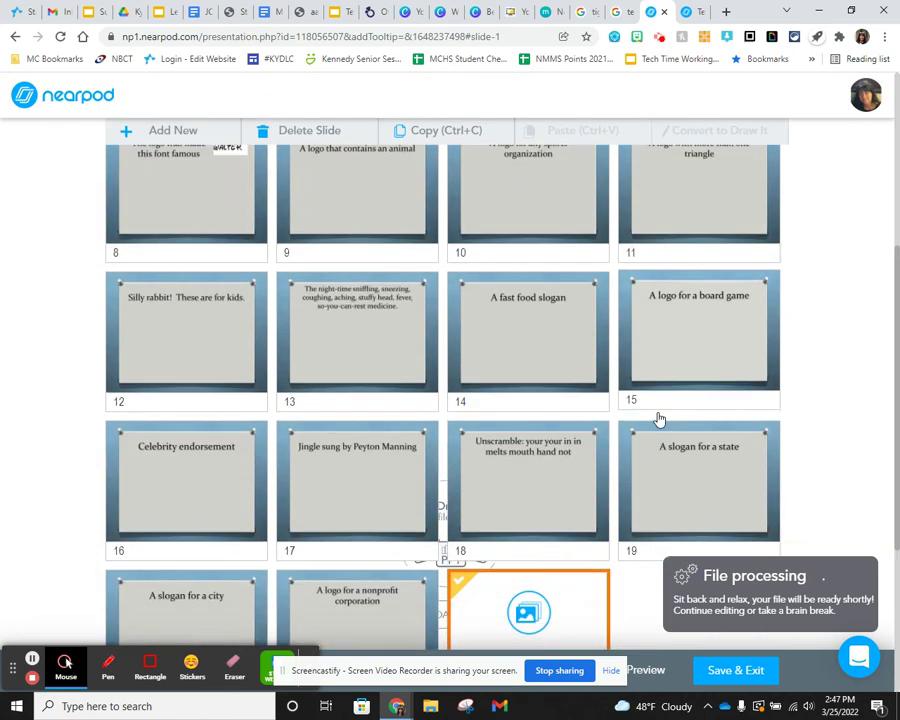
pyautogui.moveTo(568, 422); pyautogui.dragTo(527, 370)
pyautogui.moveTo(516, 420); pyautogui.dragTo(388, 228)
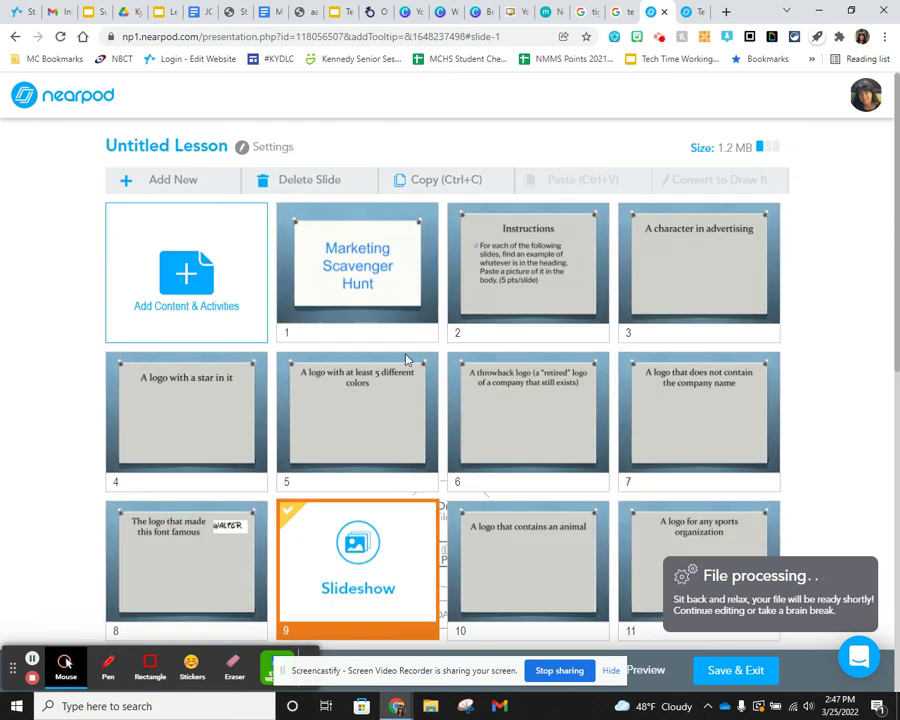
pyautogui.moveTo(370, 540); pyautogui.dragTo(357, 280)
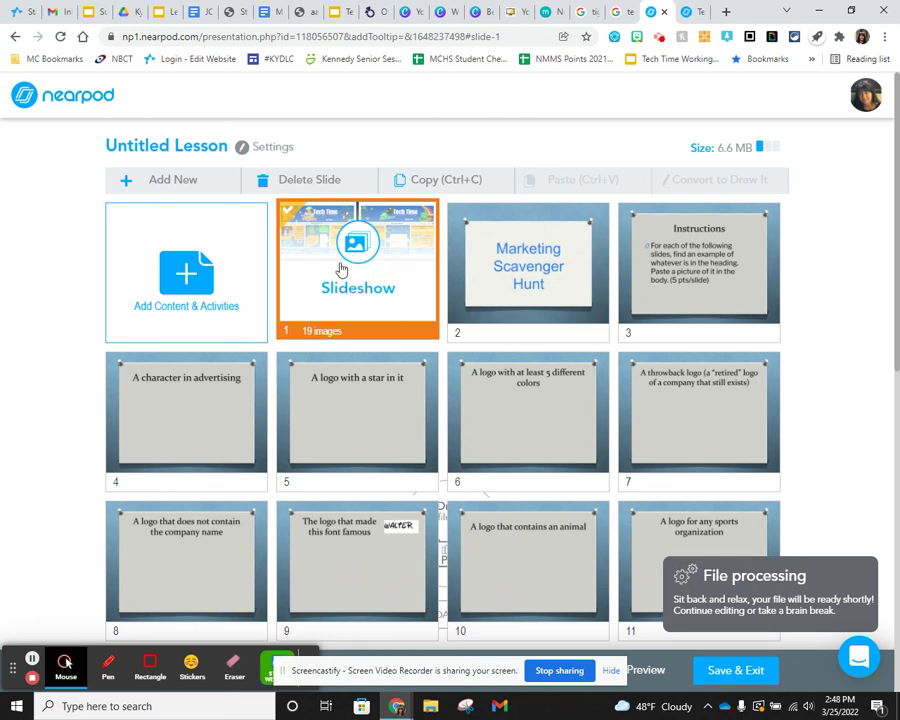
# - Browse the VR Field Trip destinations available for the lesson, and leave the collection without adding one
pyautogui.click(285, 282)
pyautogui.click(200, 286)
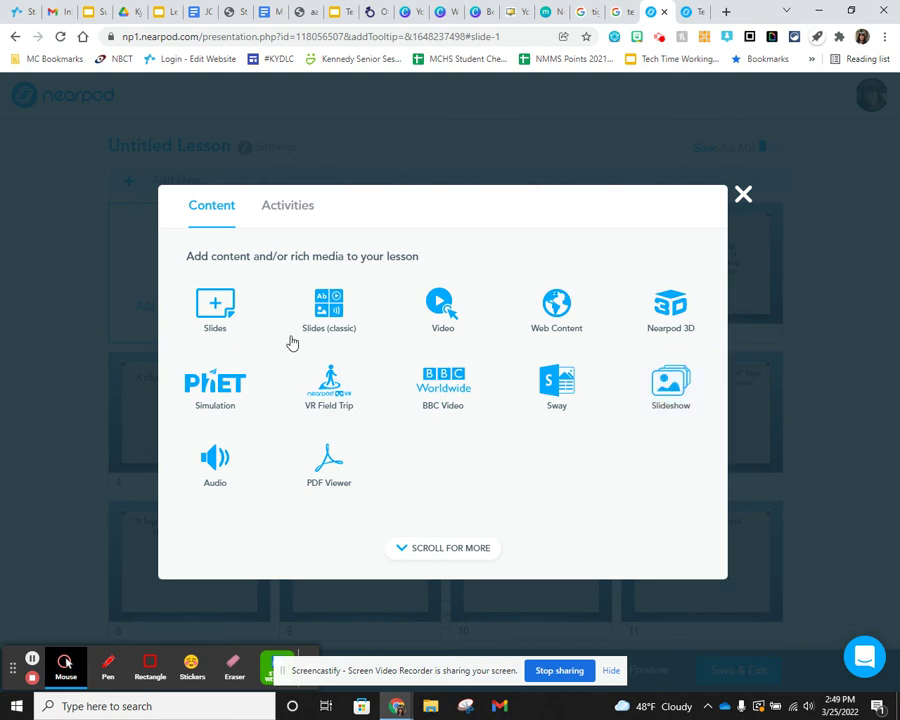
pyautogui.click(352, 392)
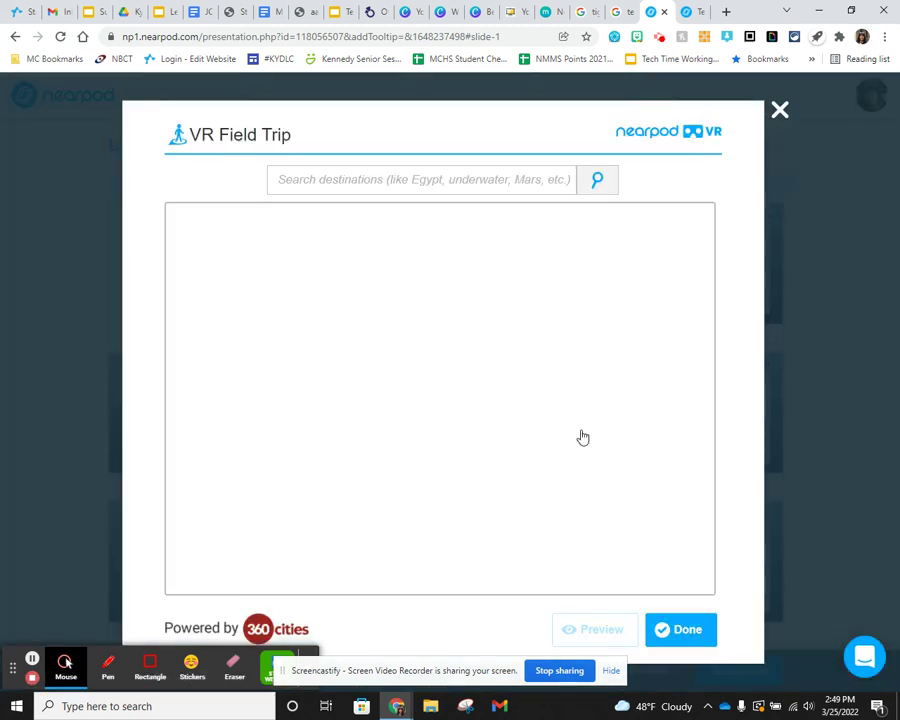
pyautogui.scroll(-1, 316, 318)
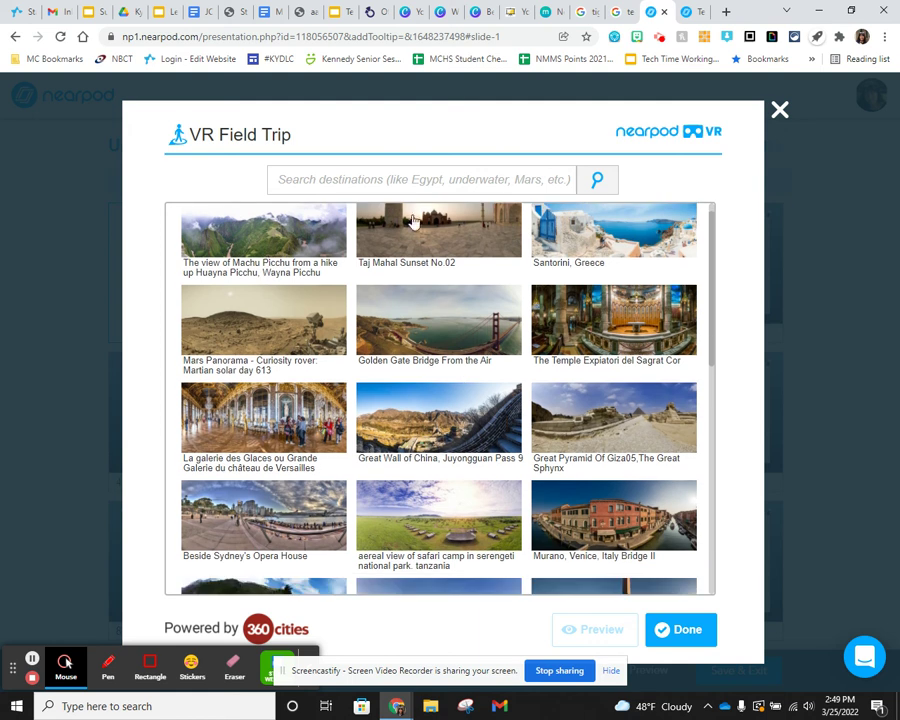
pyautogui.scroll(-1, 512, 306)
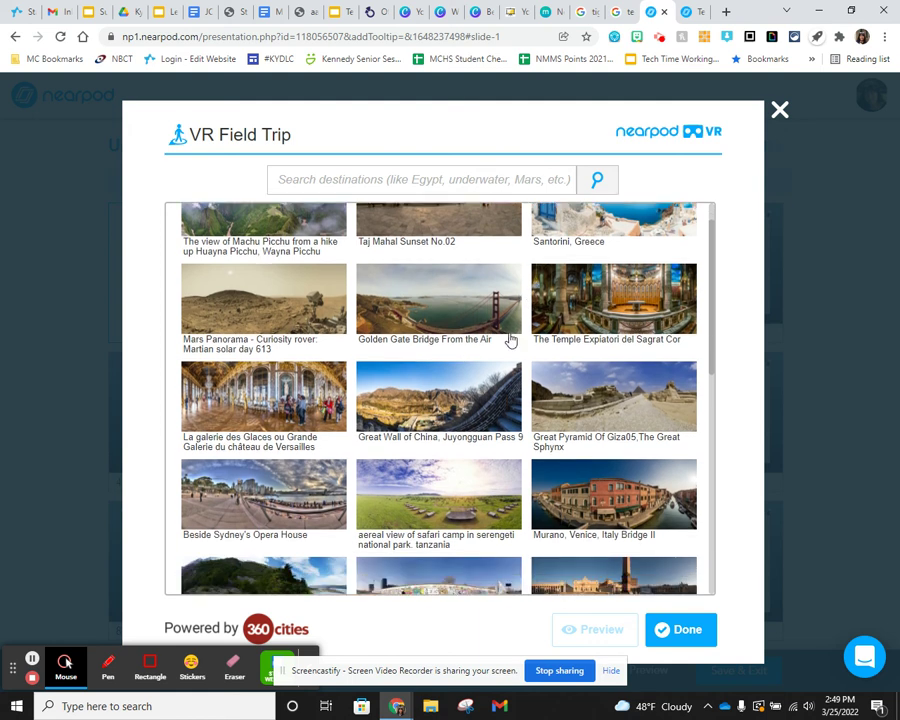
pyautogui.scroll(-3, 500, 308)
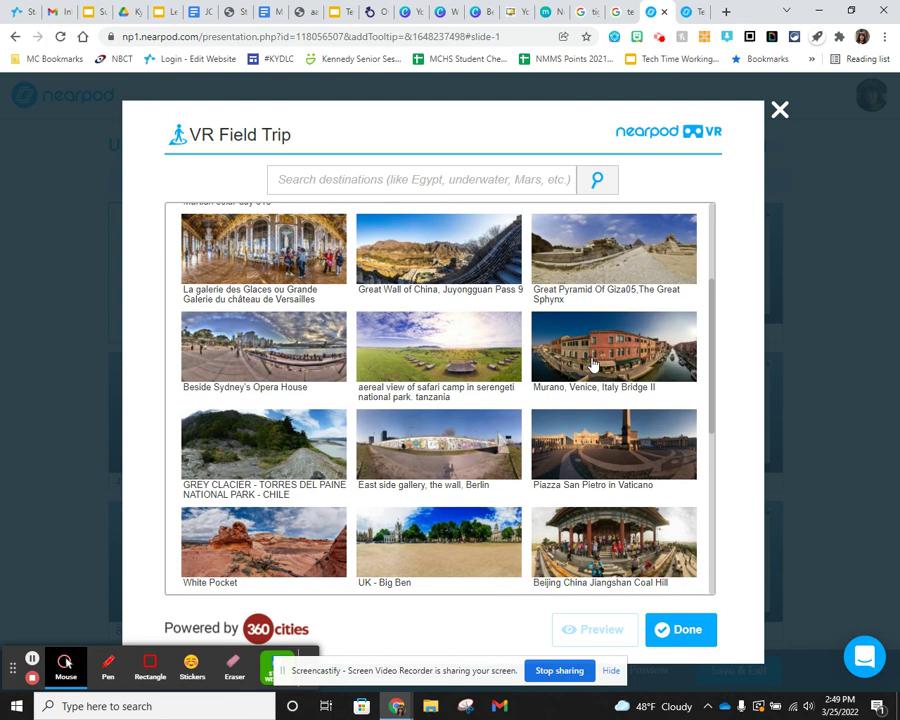
pyautogui.scroll(-3, 454, 402)
pyautogui.scroll(-6, 454, 402)
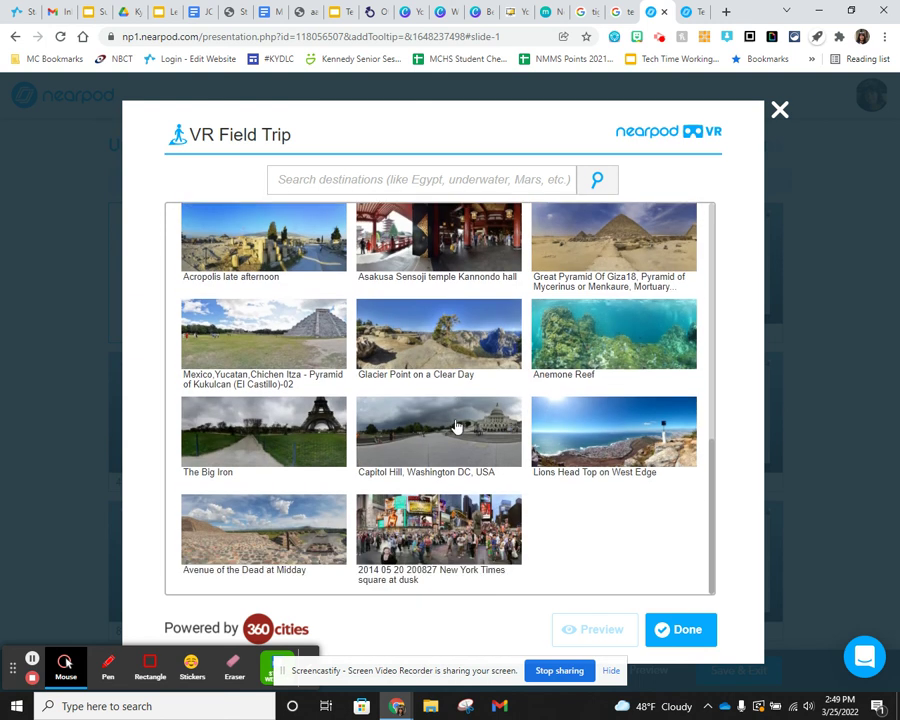
pyautogui.scroll(3, 606, 240)
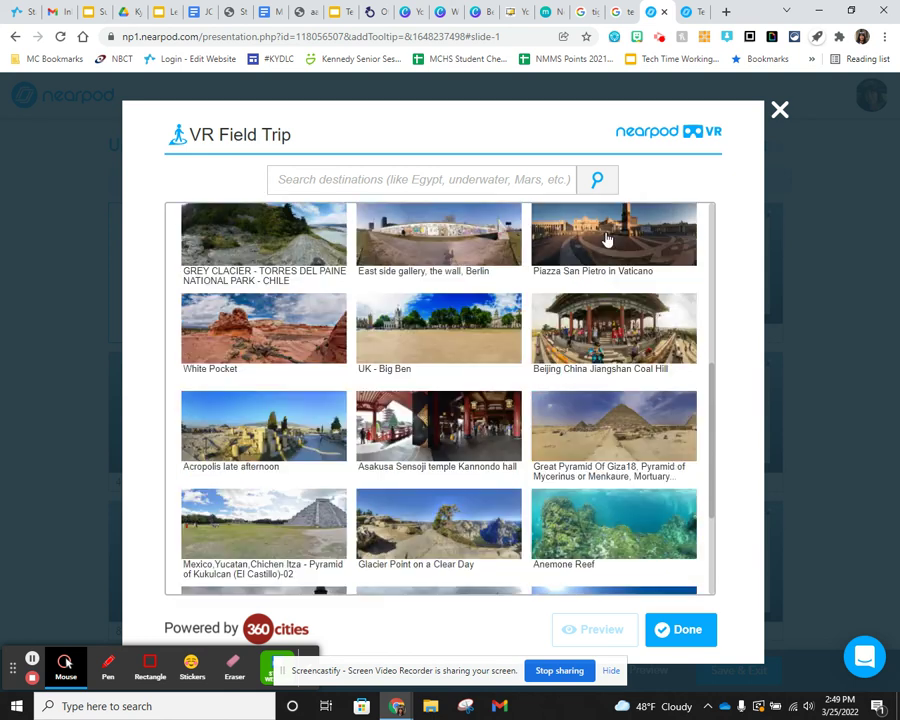
pyautogui.click(779, 110)
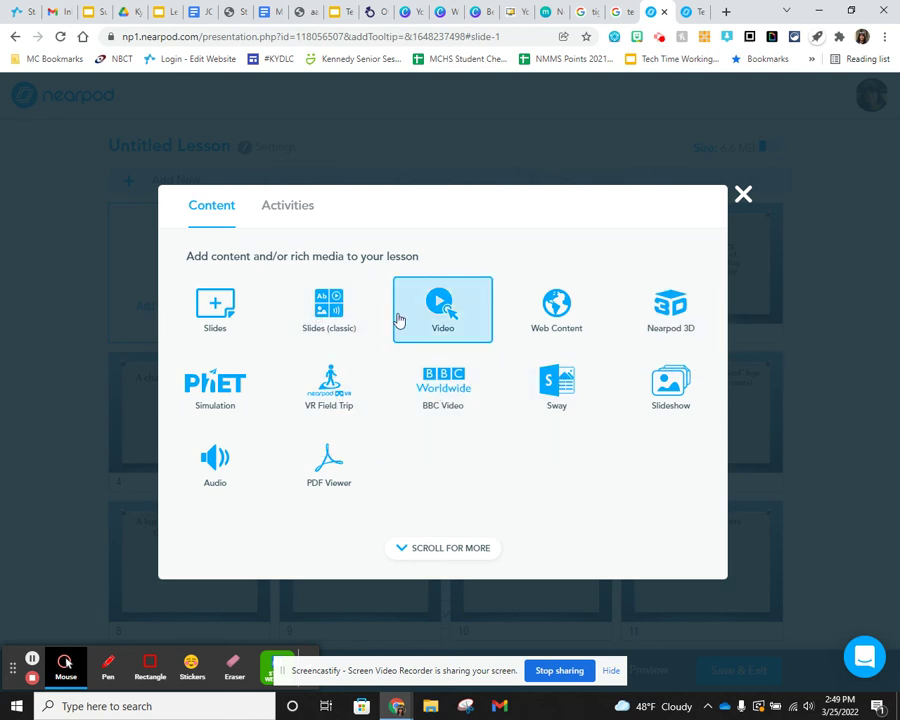
# - Create a Quiz activity with a third answer option and the question "What is you favorite color?"
pyautogui.click(288, 210)
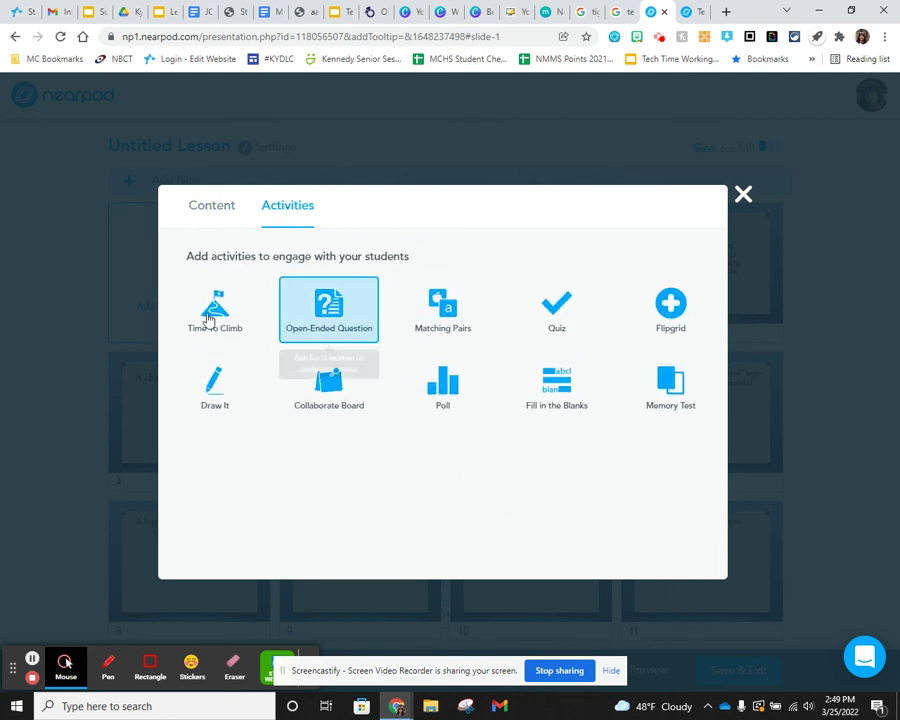
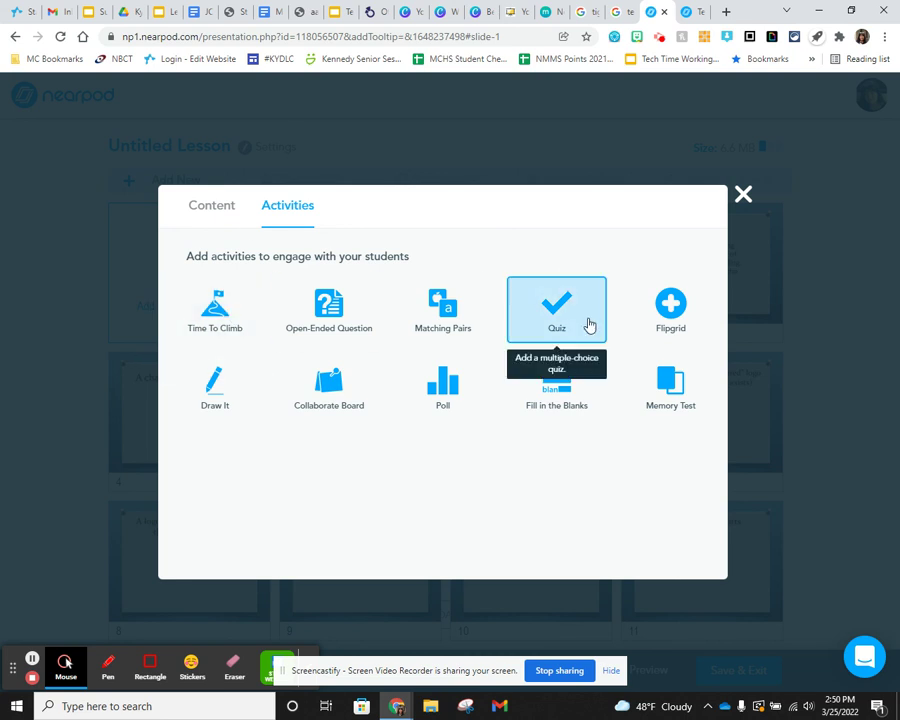
pyautogui.click(585, 318)
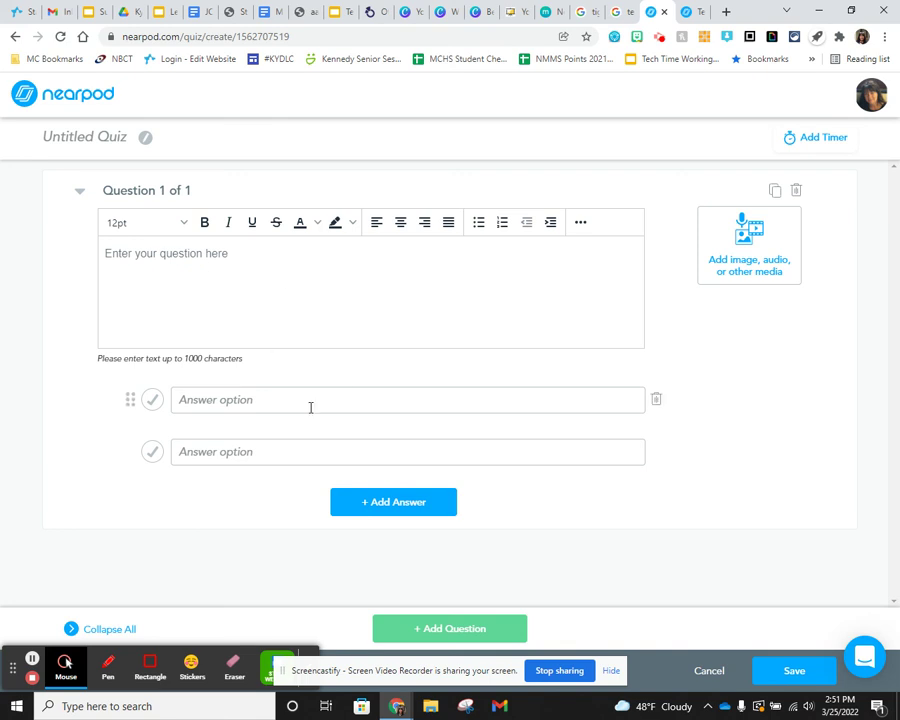
pyautogui.click(406, 504)
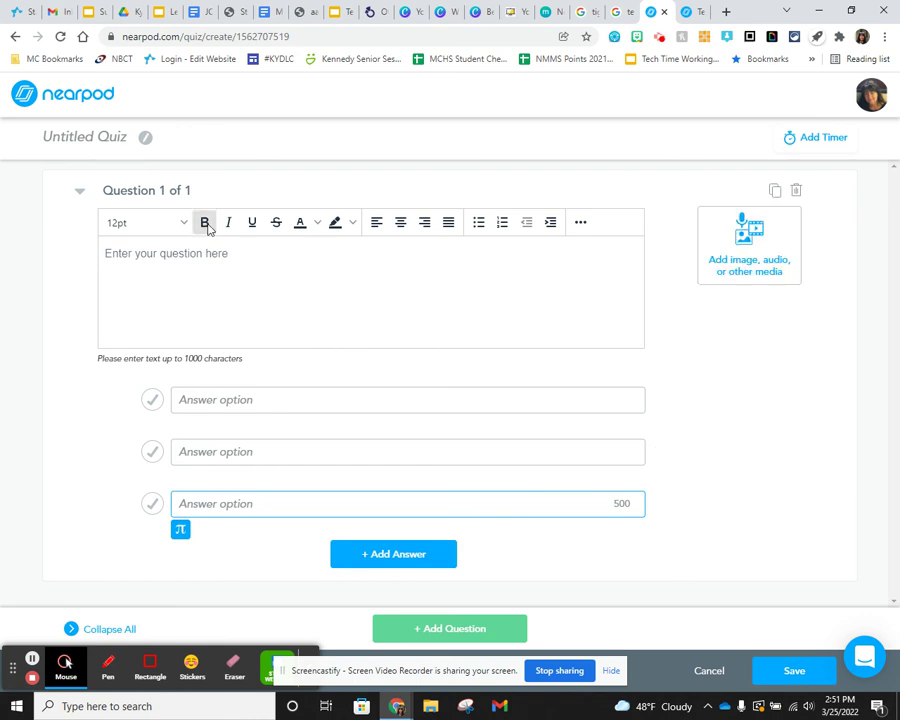
pyautogui.click(229, 279)
pyautogui.write('What is you ga')
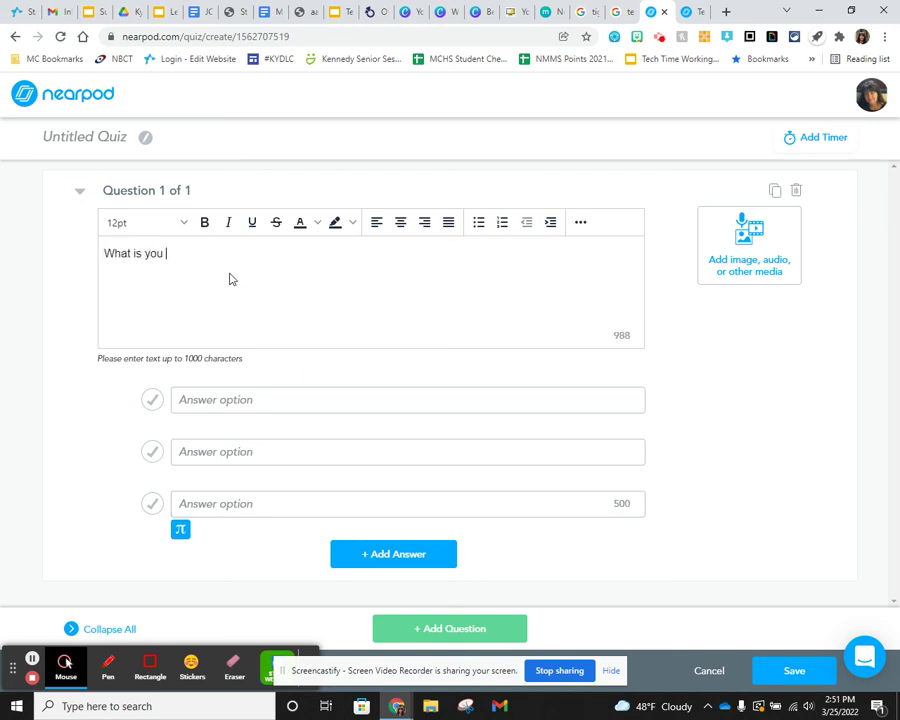
pyautogui.press('BackSpace')
pyautogui.press('BackSpace')
pyautogui.write('favorite color?')
# - Fill the quiz answers with blue, green and red, and mark green as the correct answer
pyautogui.click(278, 398)
pyautogui.write('blue')
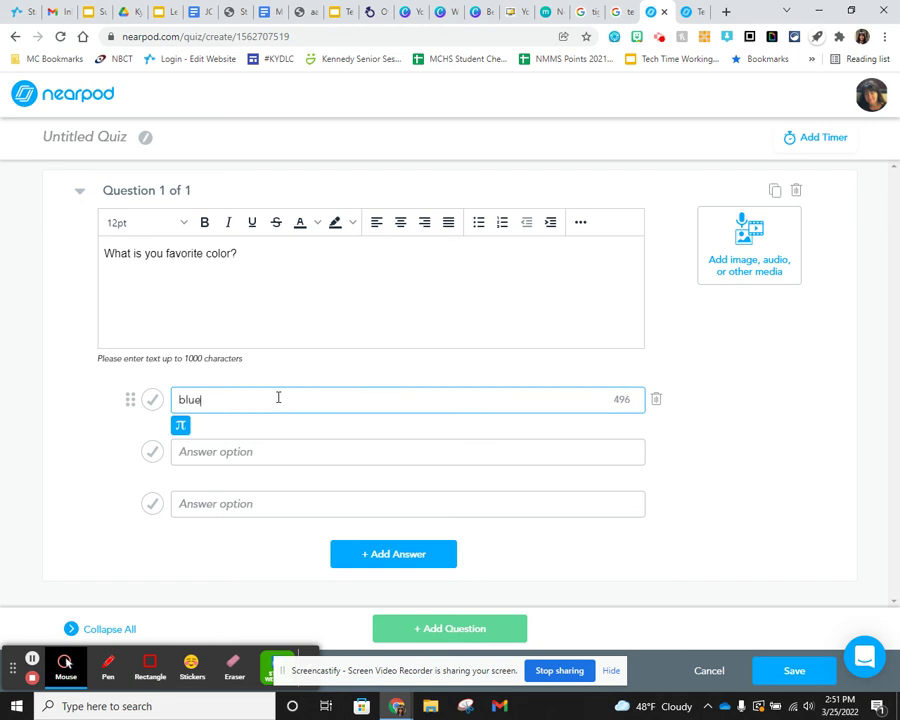
pyautogui.click(252, 452)
pyautogui.write('green')
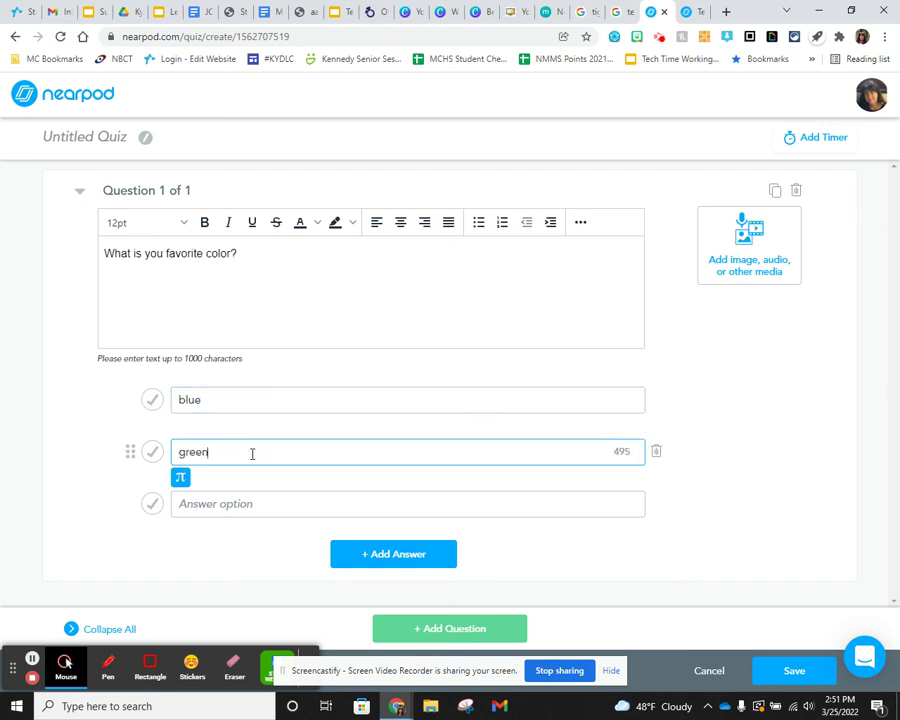
pyautogui.click(255, 500)
pyautogui.write('red')
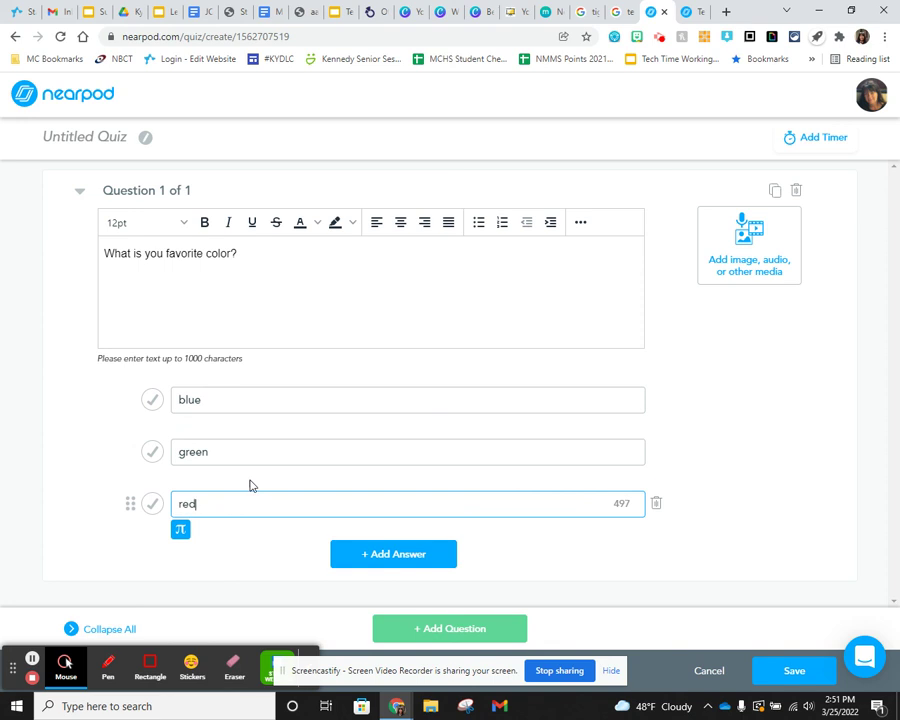
pyautogui.click(152, 451)
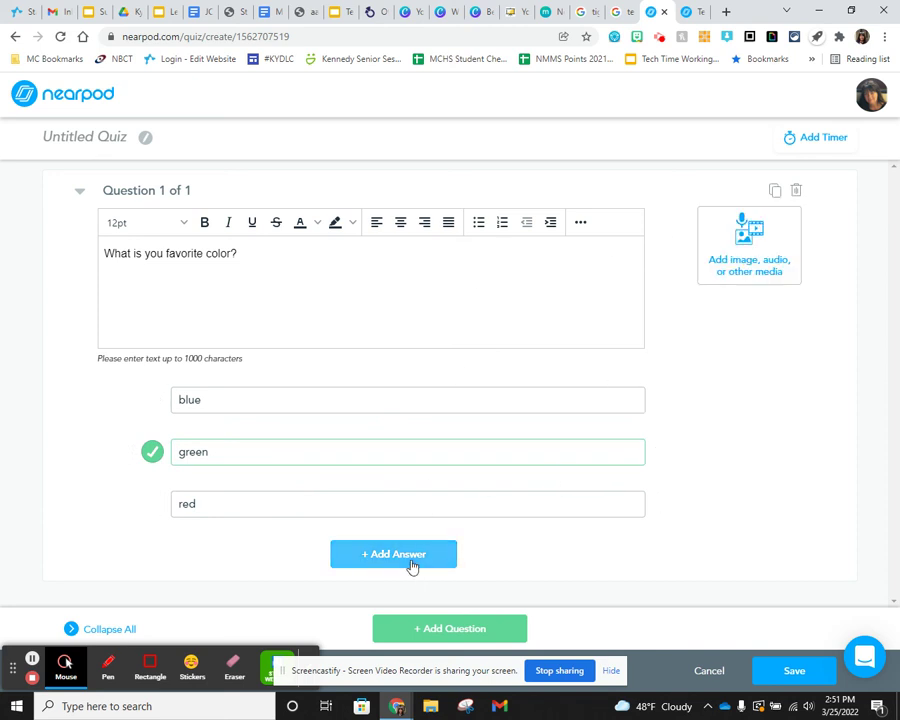
# - Try saving the quiz with a blank second question added, and delete that question
pyautogui.click(441, 629)
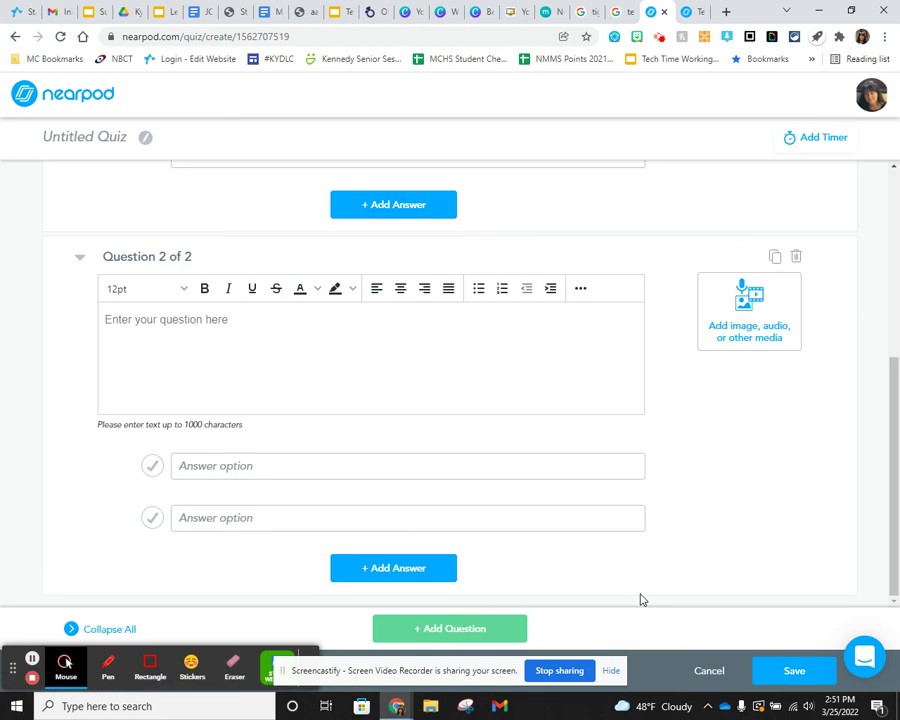
pyautogui.scroll(3, 558, 532)
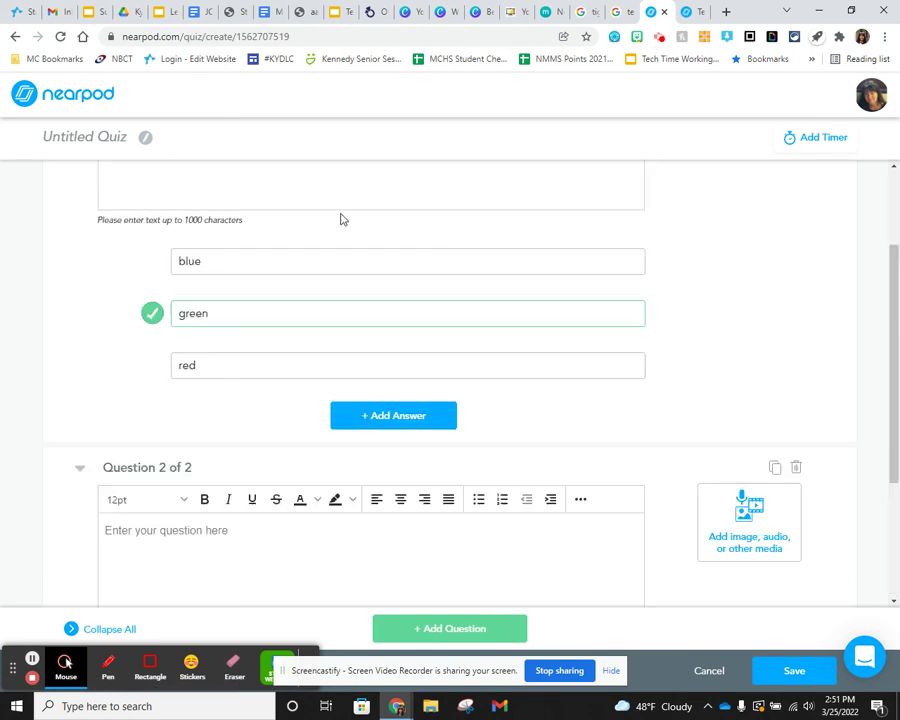
pyautogui.scroll(2, 376, 326)
pyautogui.scroll(-3, 490, 552)
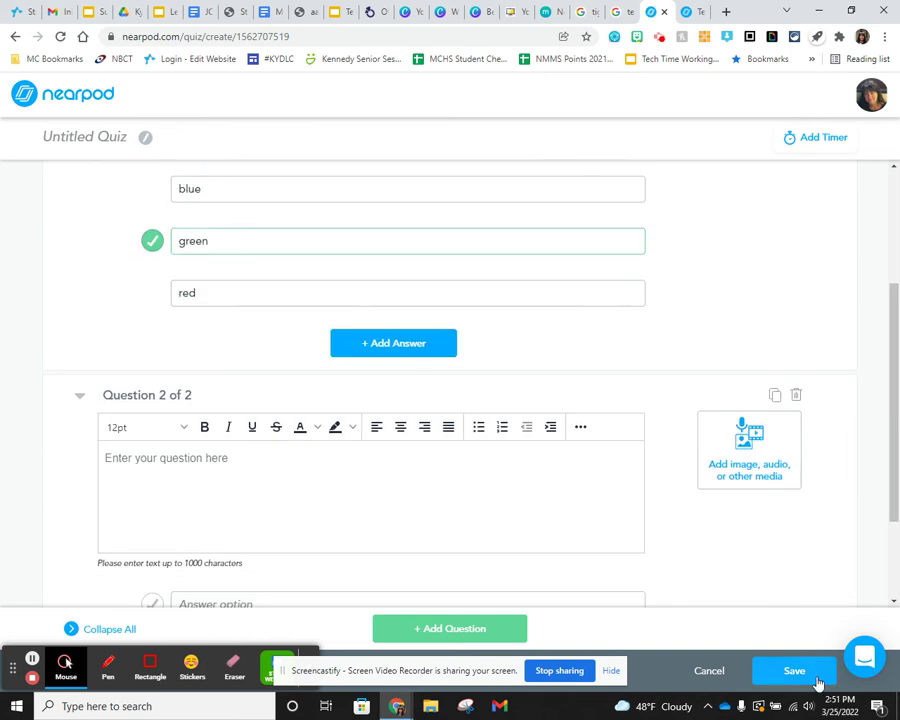
pyautogui.click(795, 671)
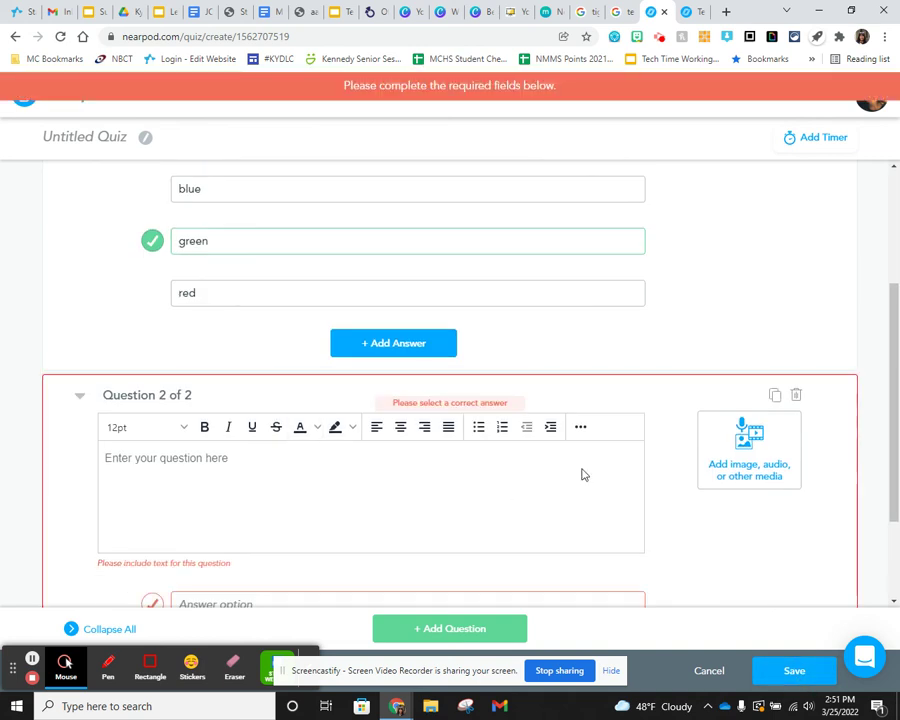
pyautogui.scroll(-1, 600, 470)
pyautogui.click(800, 257)
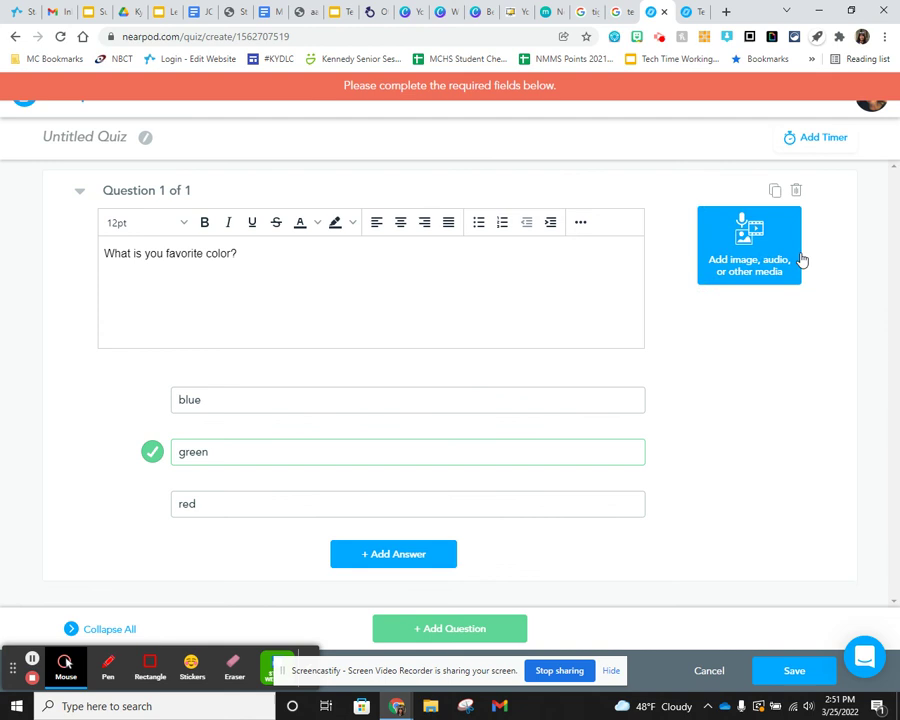
# - Save the quiz to the lesson and move it with the slideshow to directly after the Marketing Scavenger Hunt title slide
pyautogui.click(794, 671)
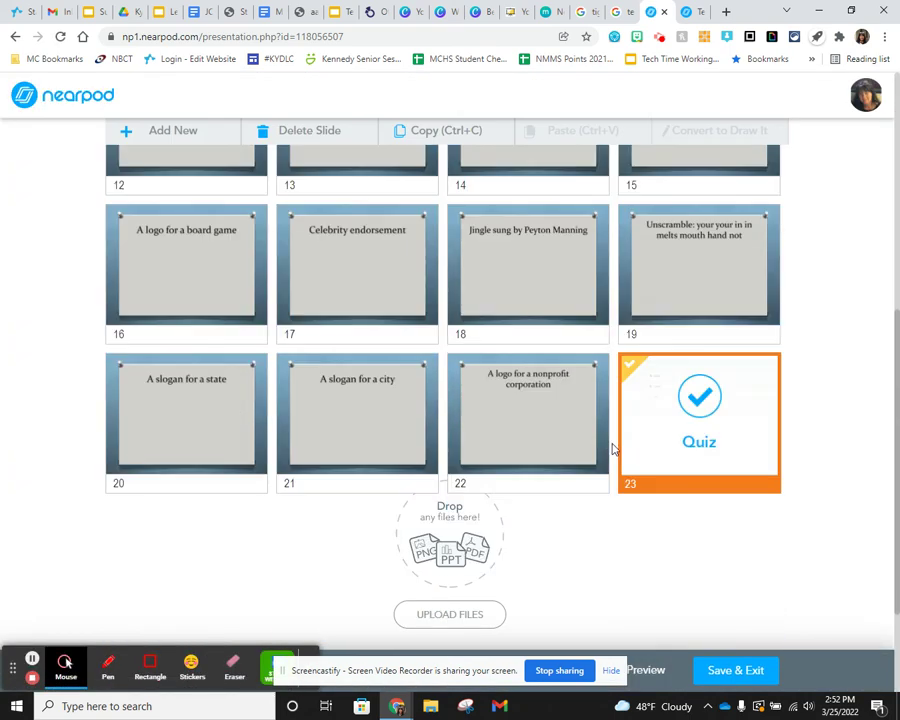
pyautogui.moveTo(689, 434); pyautogui.dragTo(595, 280)
pyautogui.scroll(3, 533, 338)
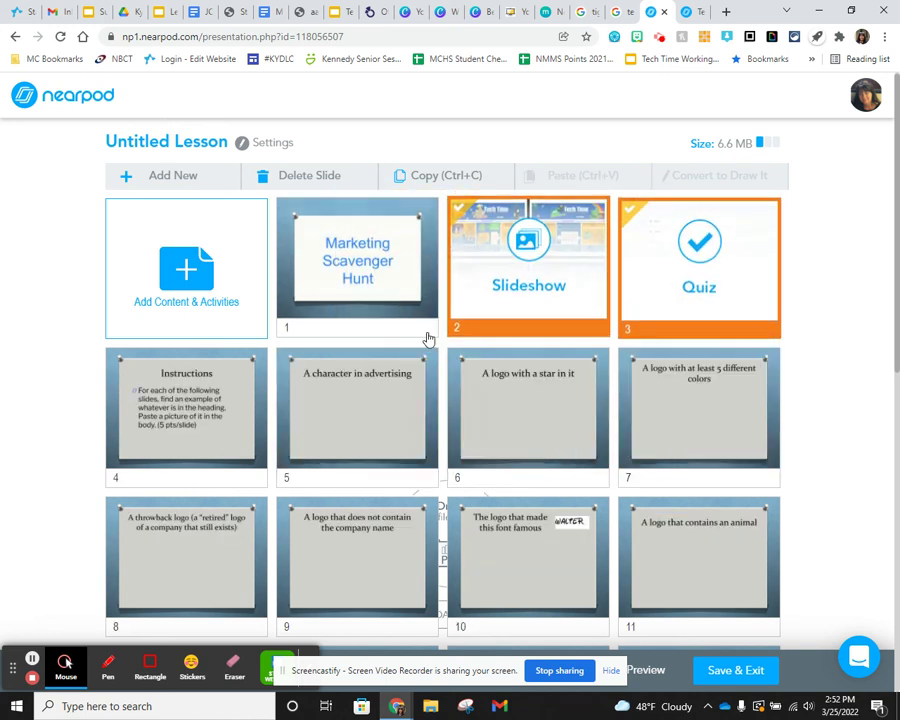
# - Reorder the lesson so "A character in advertising" is slide 3 and the quiz is slide 6
pyautogui.click(358, 387)
pyautogui.moveTo(390, 376); pyautogui.dragTo(580, 251)
pyautogui.moveTo(219, 426); pyautogui.dragTo(521, 423)
pyautogui.scroll(-1, 521, 423)
pyautogui.moveTo(518, 342); pyautogui.dragTo(490, 455)
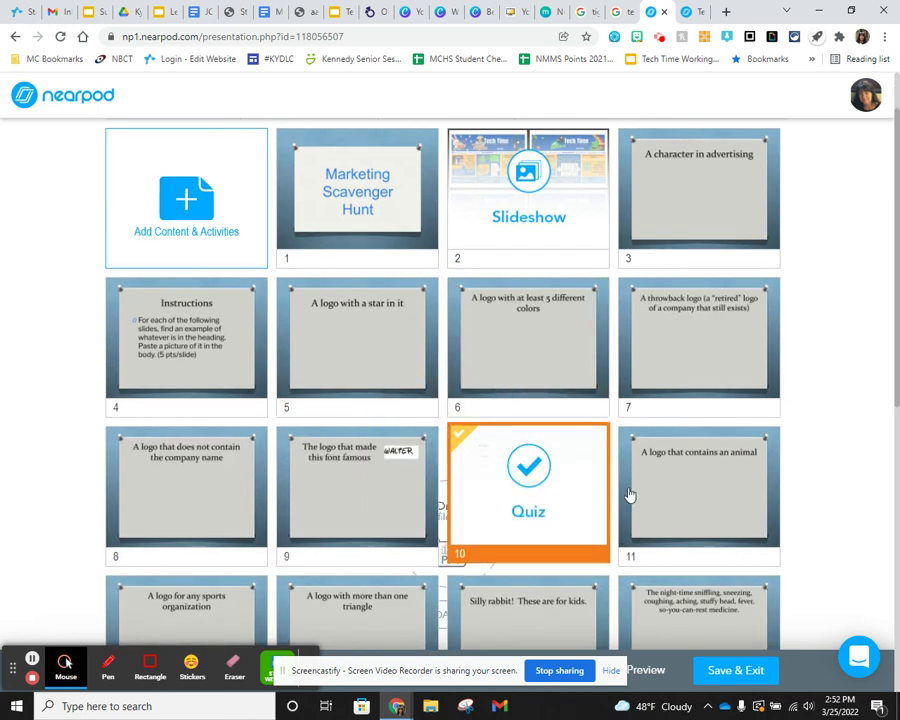
pyautogui.moveTo(566, 492); pyautogui.dragTo(466, 406)
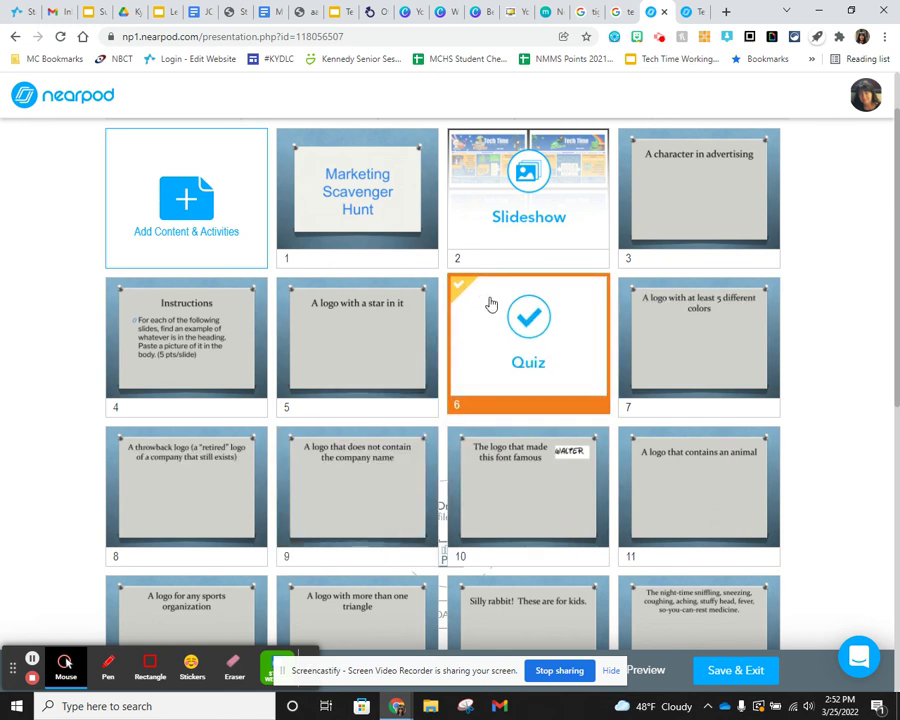
# - Open a new Open-Ended Question activity to examine its editor, and cancel it without saving
pyautogui.scroll(1, 492, 310)
pyautogui.scroll(1, 400, 300)
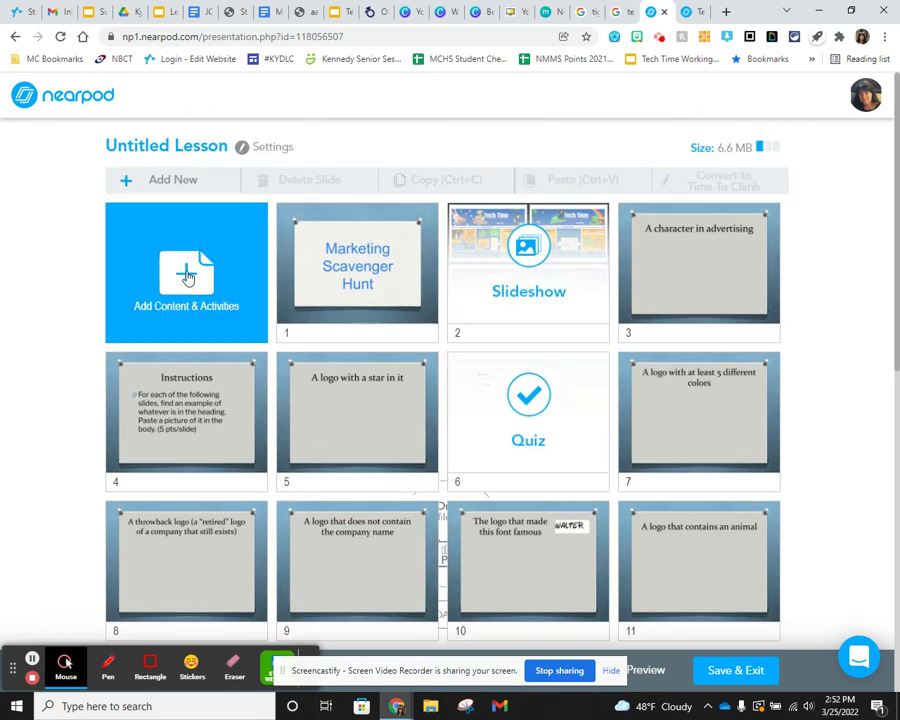
pyautogui.click(188, 278)
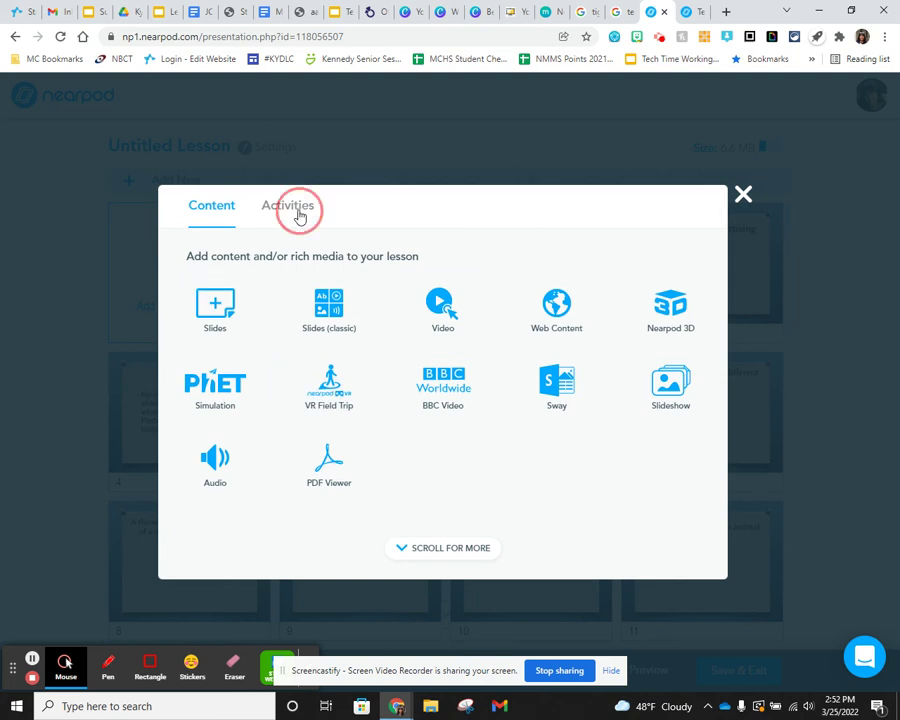
pyautogui.click(299, 218)
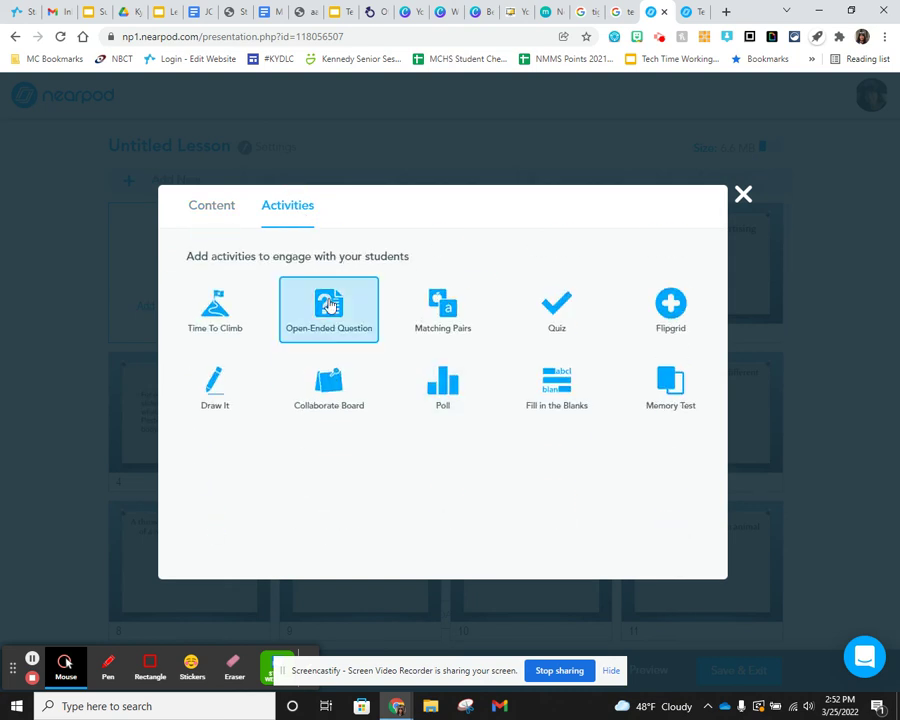
pyautogui.click(328, 308)
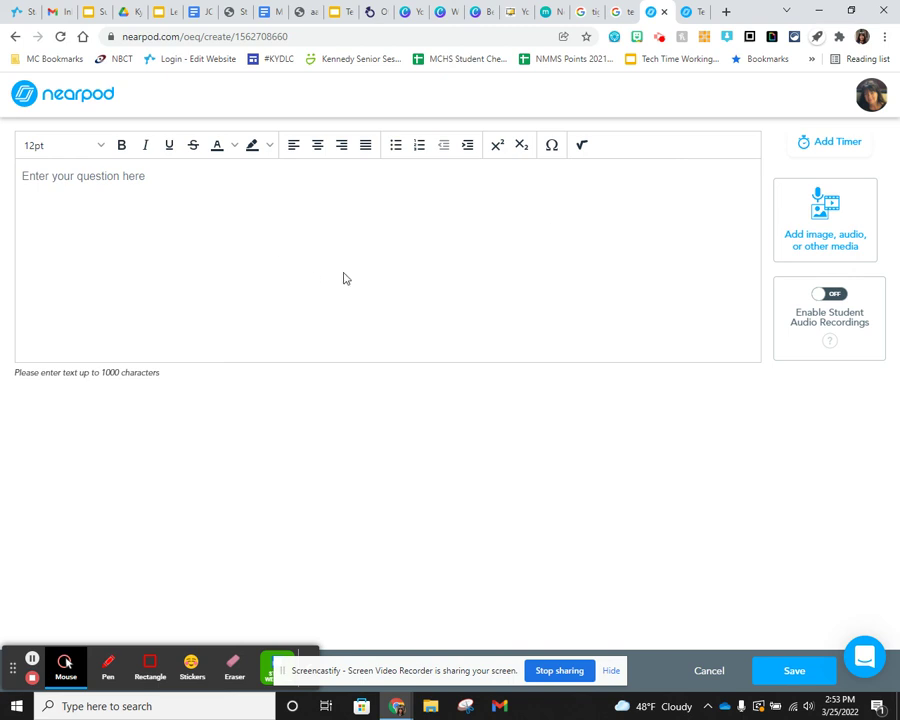
pyautogui.click(720, 670)
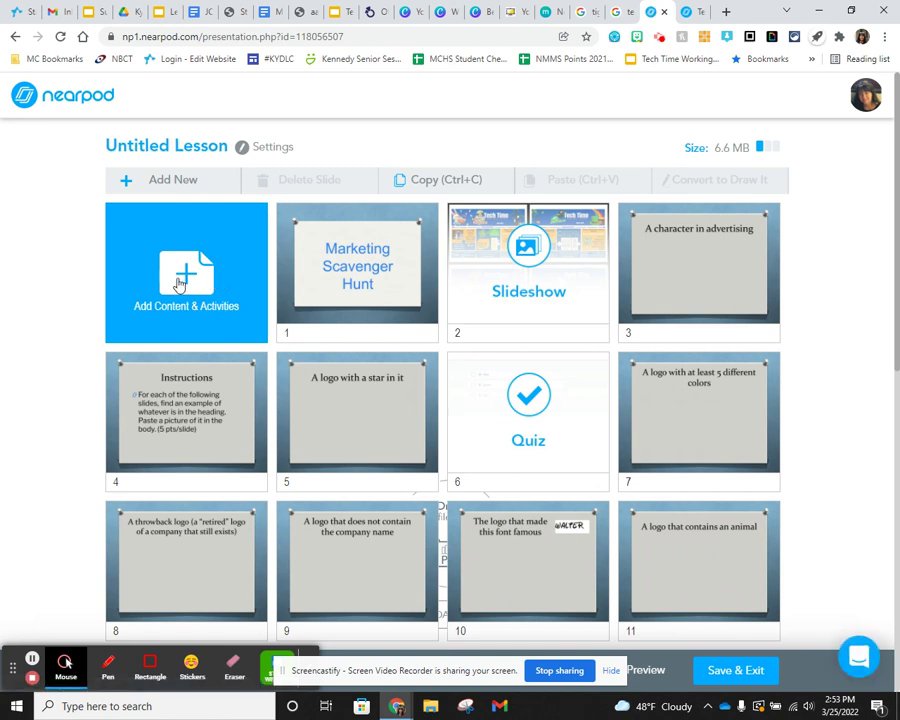
# - Open a new Draw It activity, browse its library of ready-made activities, and cancel it without saving
pyautogui.click(215, 283)
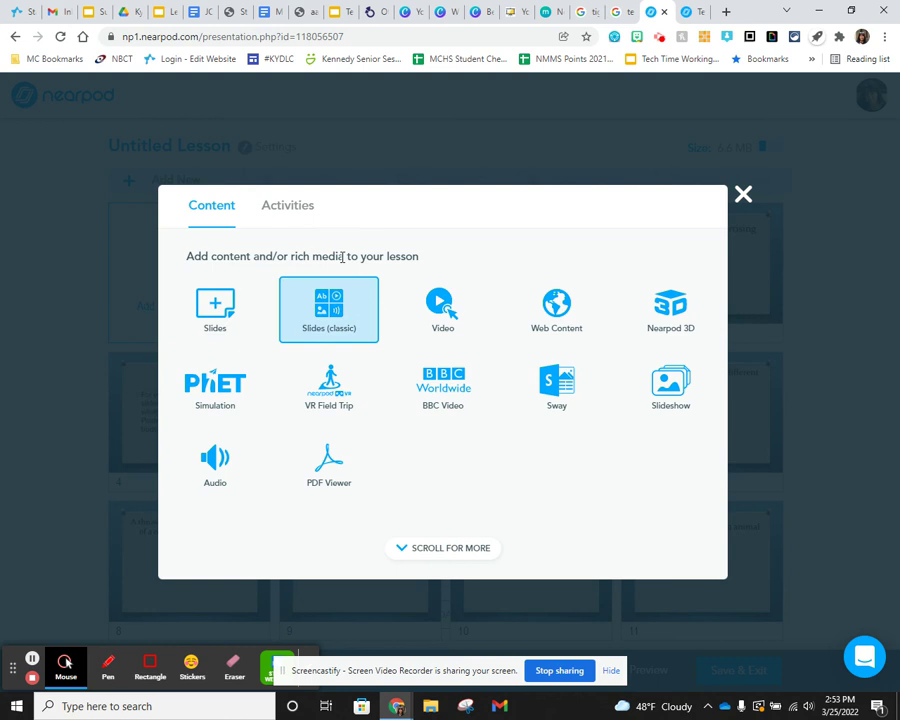
pyautogui.click(293, 213)
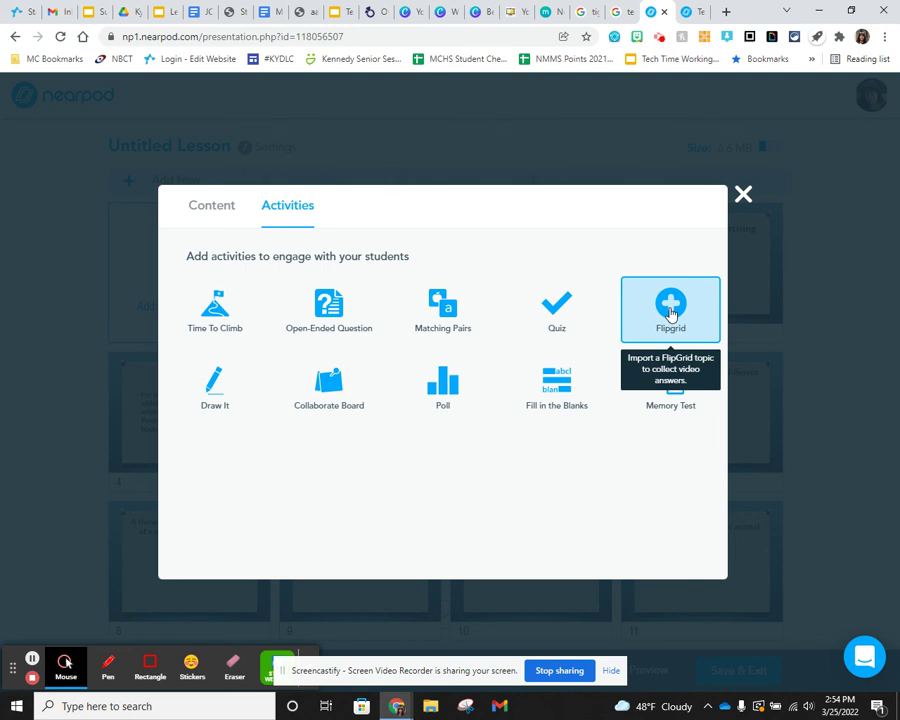
pyautogui.click(229, 393)
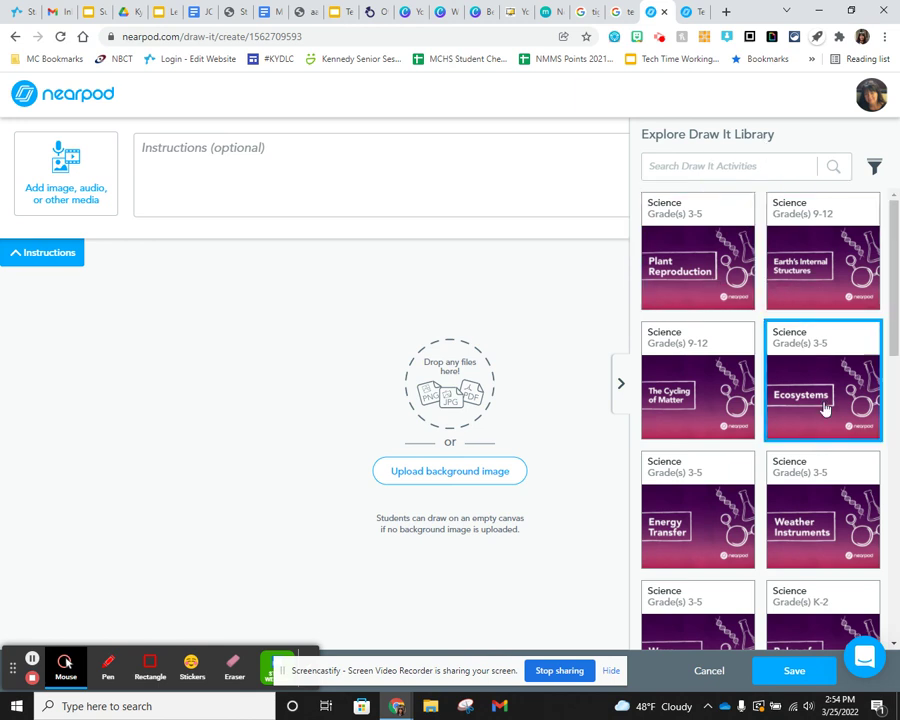
pyautogui.scroll(-5, 817, 403)
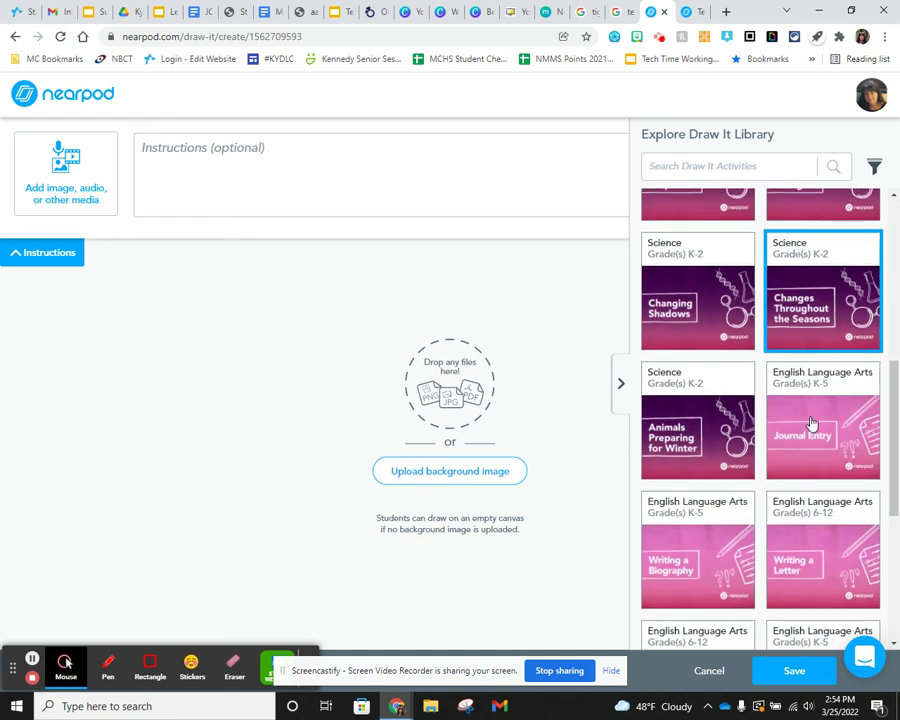
pyautogui.scroll(5, 811, 449)
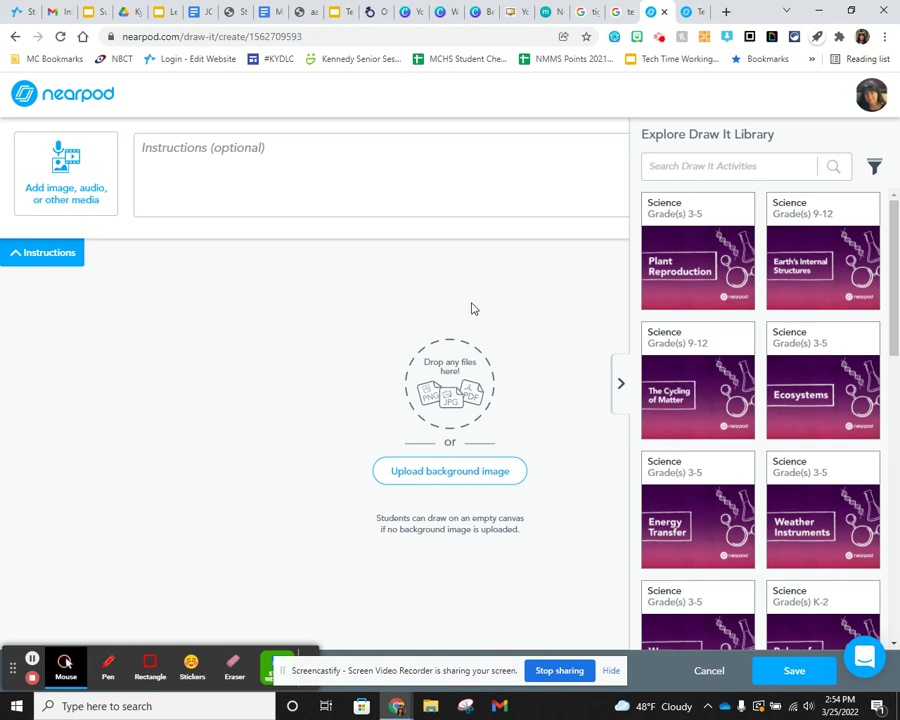
pyautogui.click(711, 673)
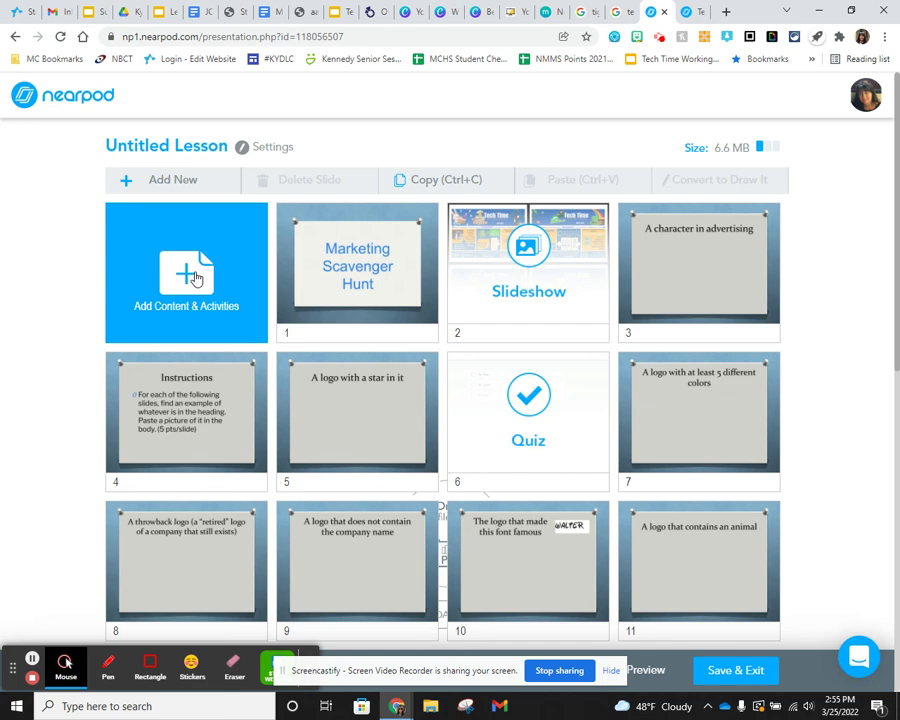
# - Review the activity types that can be added to the lesson, and close the list without adding one
pyautogui.click(195, 278)
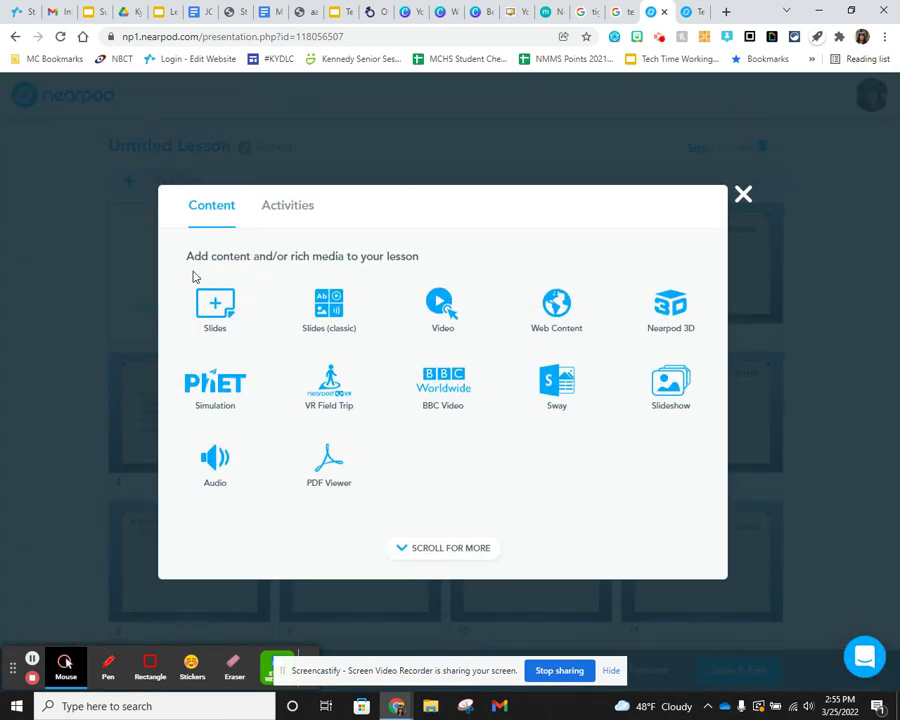
pyautogui.click(306, 213)
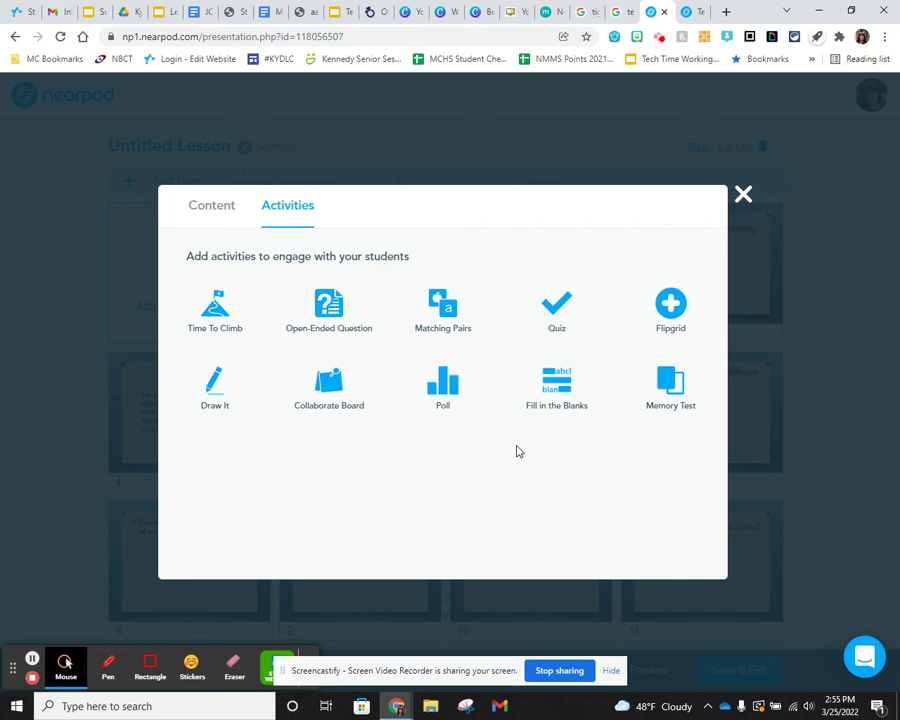
pyautogui.click(744, 195)
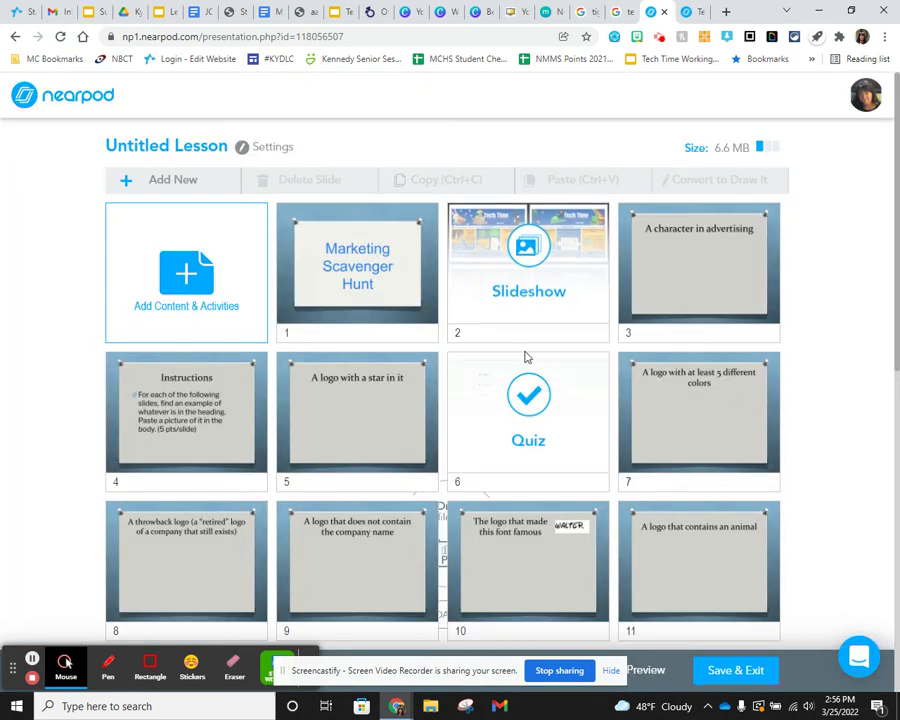
# - Save the Marketing Scavenger Hunt lesson and exit to My Lessons
pyautogui.click(738, 672)
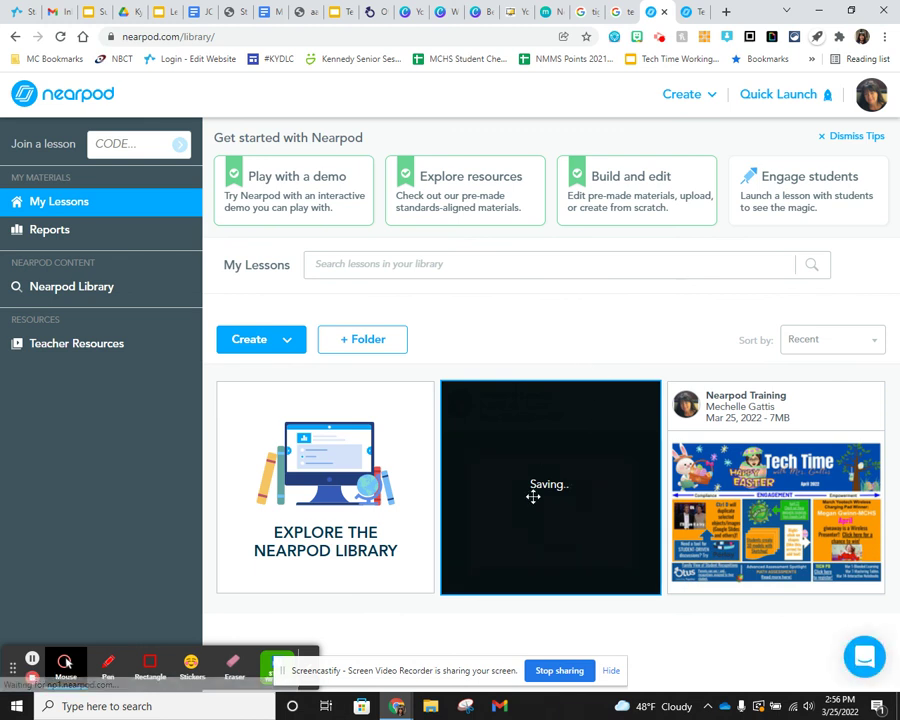
pyautogui.moveTo(775, 463)
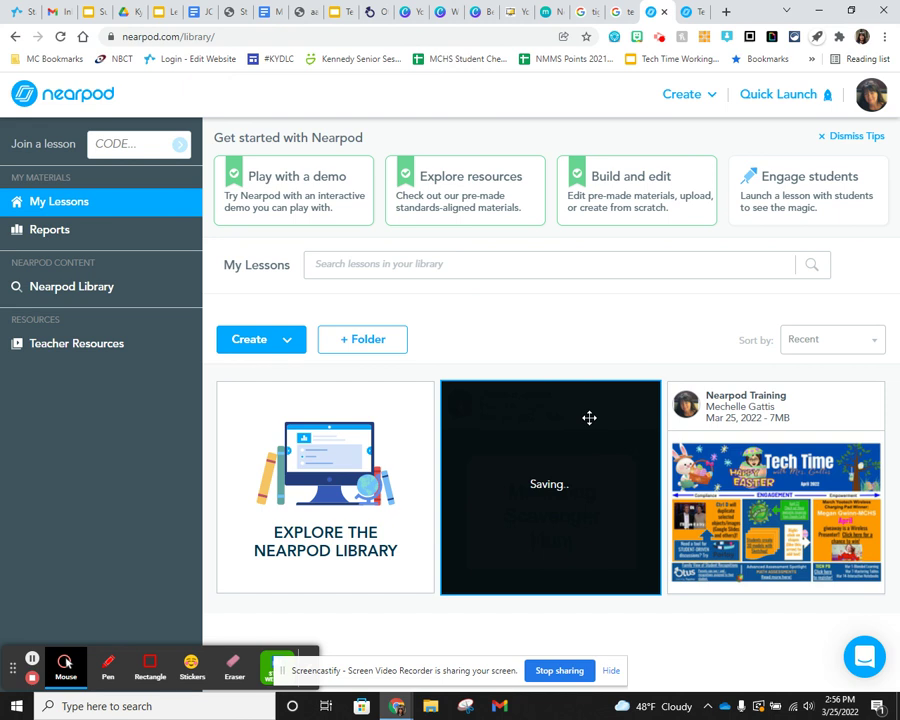
pyautogui.moveTo(589, 418)
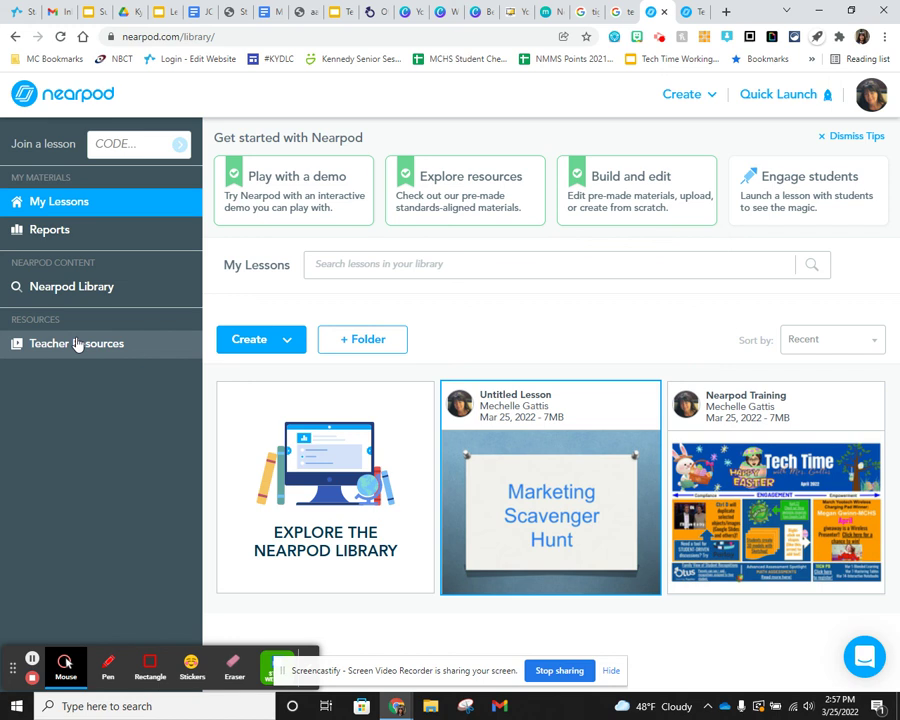
# - Open the pre-made resources in the Nearpod Library and look through the state standards filter without selecting a state
pyautogui.click(455, 188)
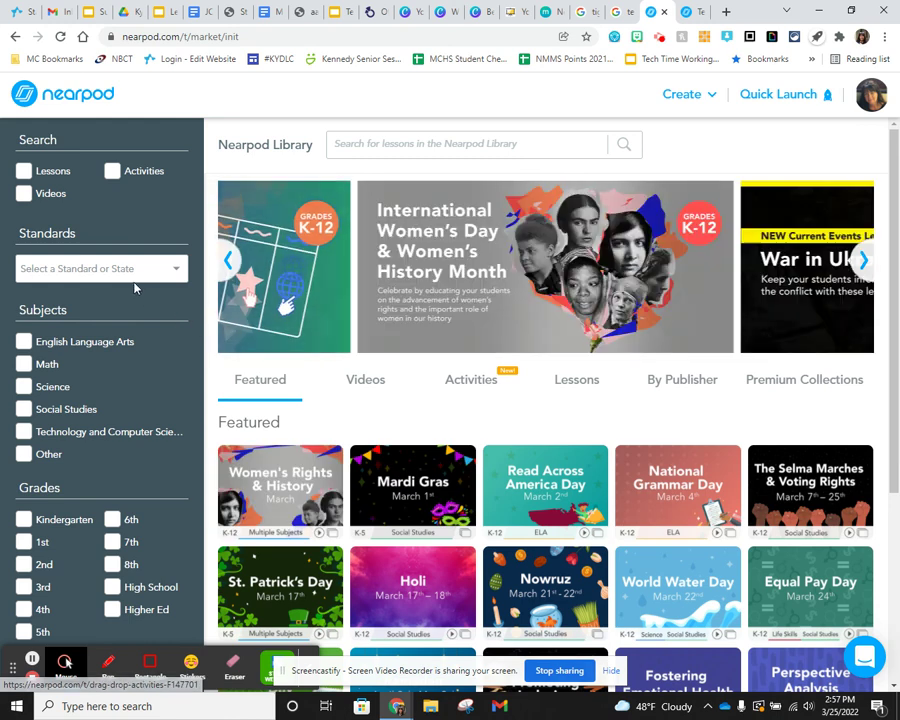
pyautogui.click(171, 270)
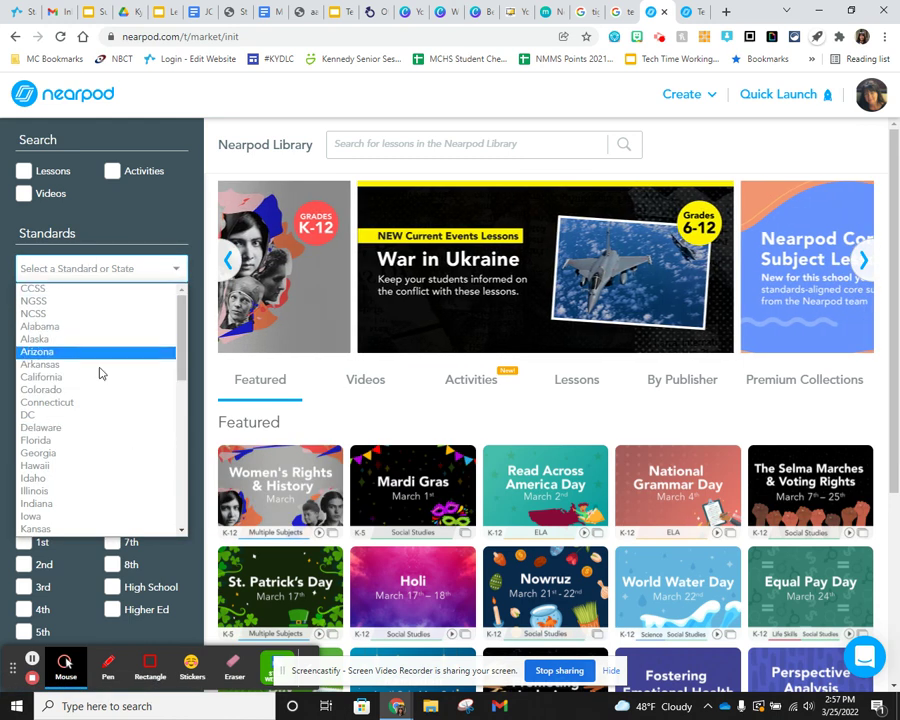
pyautogui.scroll(-3, 112, 458)
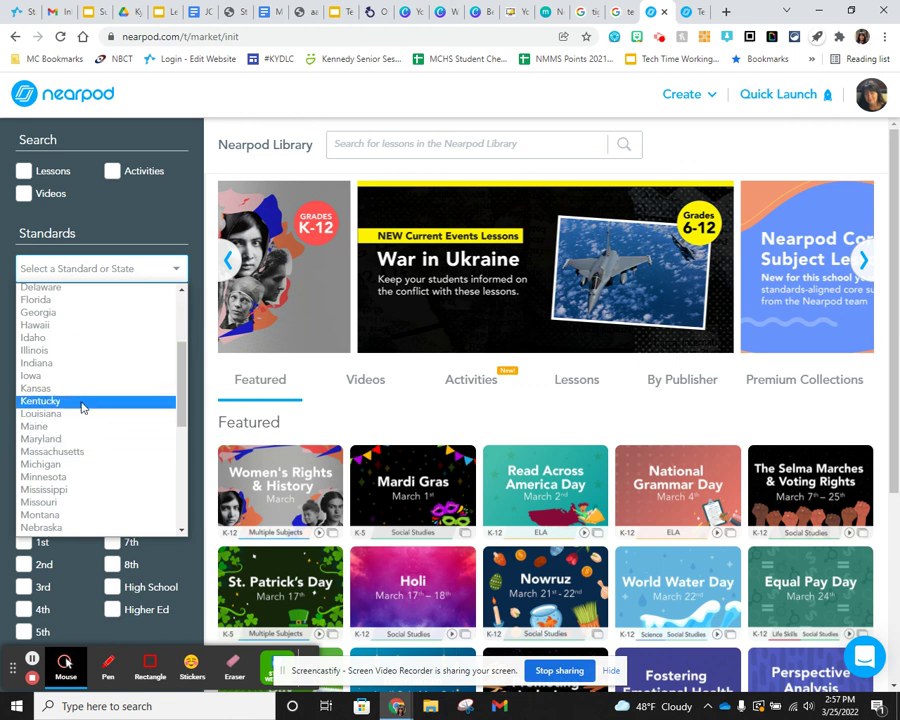
pyautogui.click(158, 219)
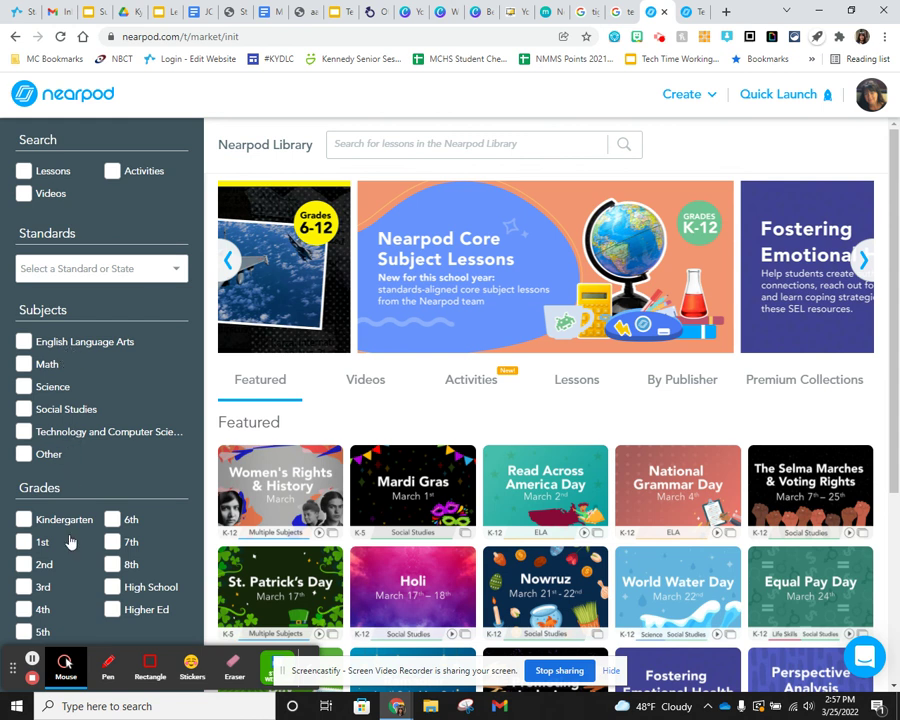
# - Search the Nearpod Library for "earth day" and browse the resulting lessons, videos and activities
pyautogui.click(468, 148)
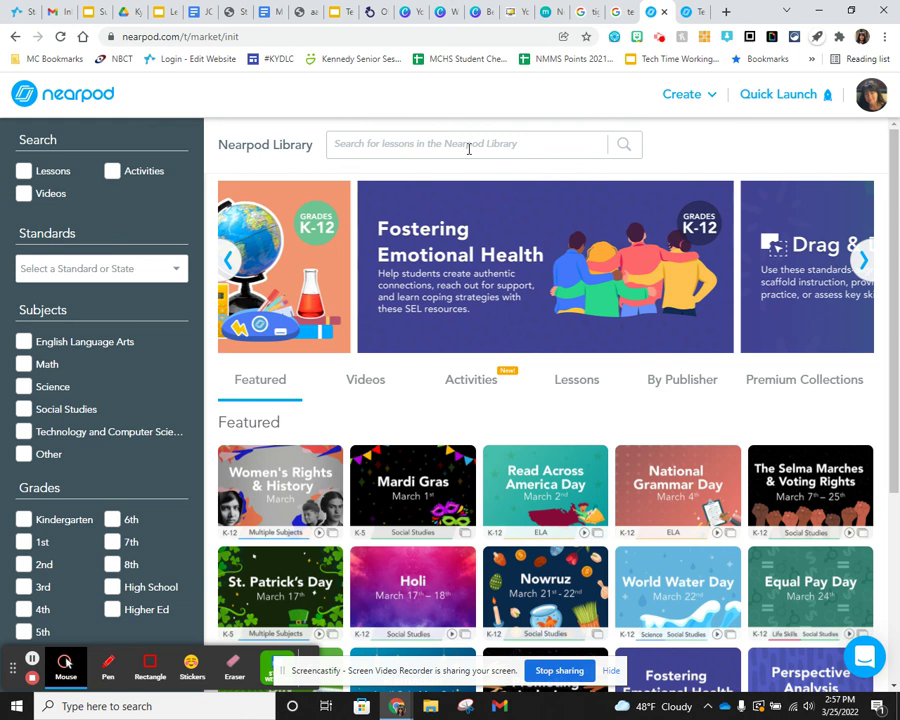
pyautogui.write('earth day')
pyautogui.press('Return')
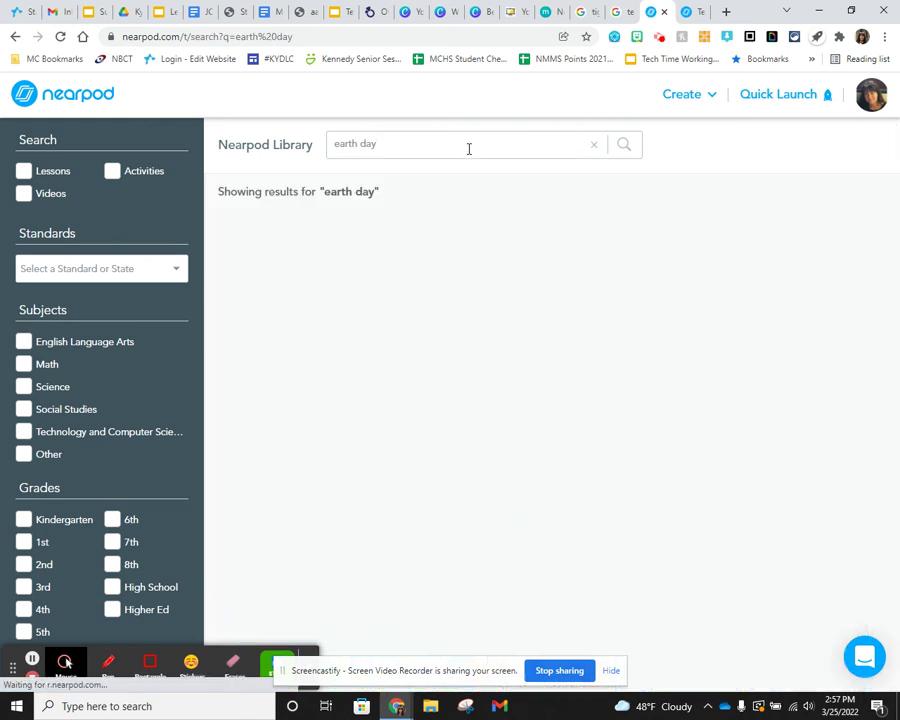
pyautogui.moveTo(541, 385)
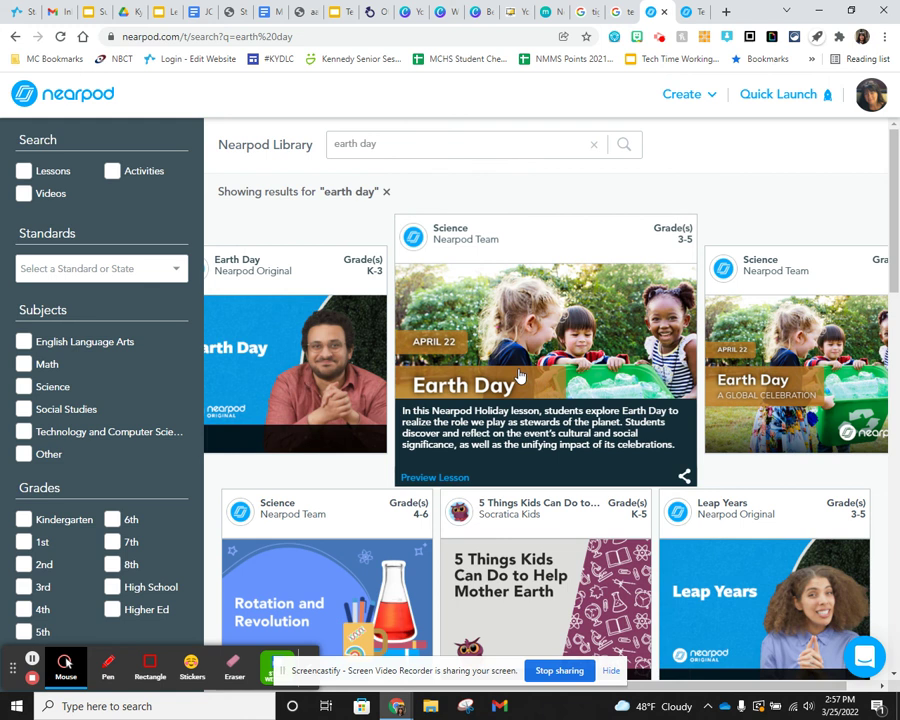
pyautogui.scroll(-2, 560, 370)
pyautogui.moveTo(588, 356)
pyautogui.scroll(-2, 588, 354)
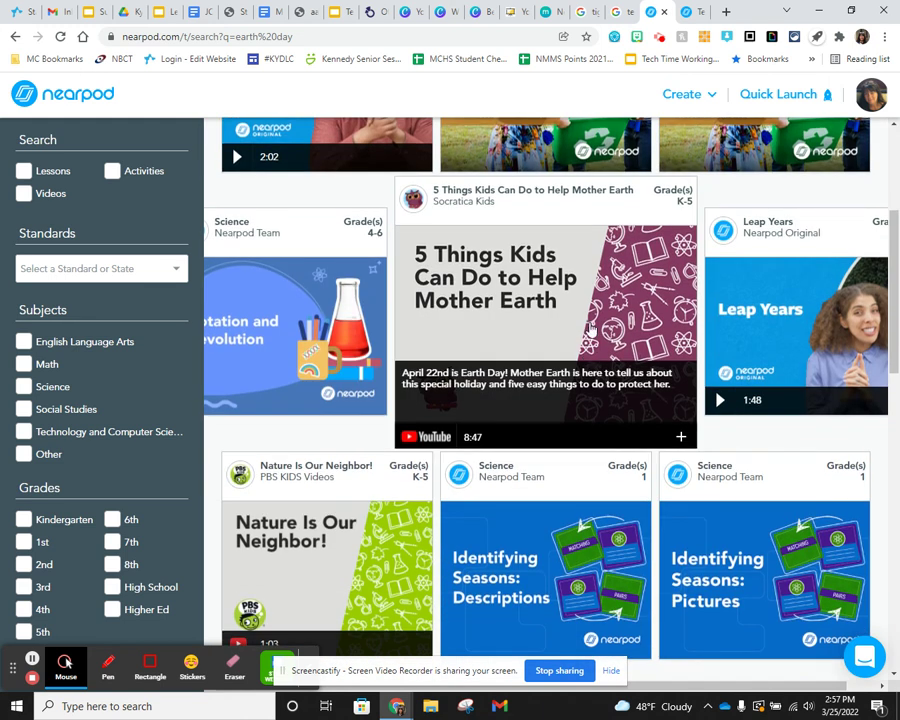
pyautogui.scroll(-5, 590, 330)
pyautogui.moveTo(614, 334)
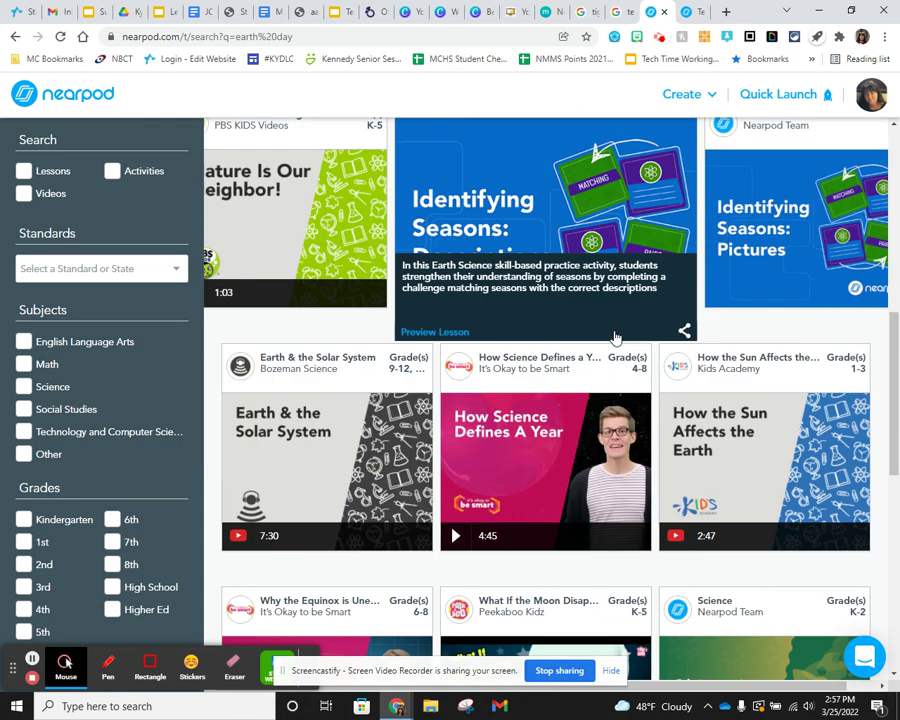
pyautogui.scroll(-2, 615, 337)
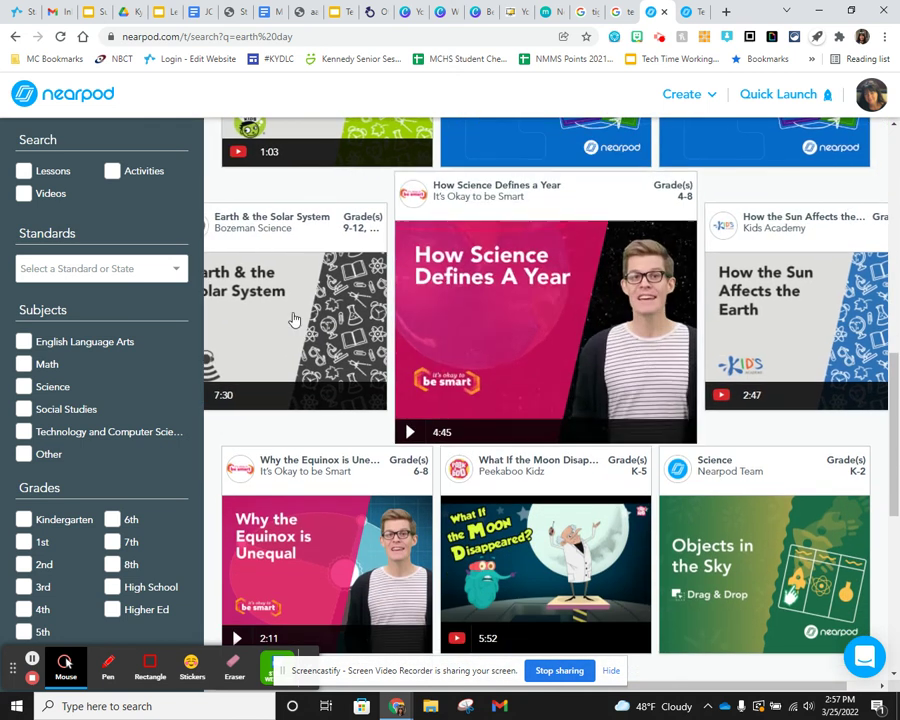
# - View the details page of the "Earth & the Solar System" video and return to the search results
pyautogui.moveTo(296, 294)
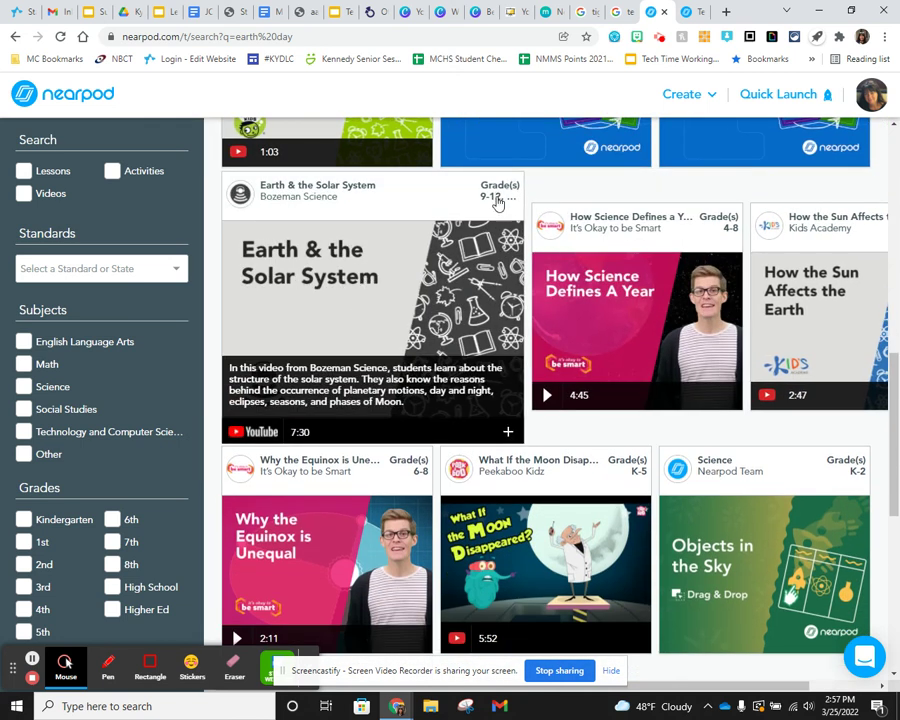
pyautogui.click(345, 272)
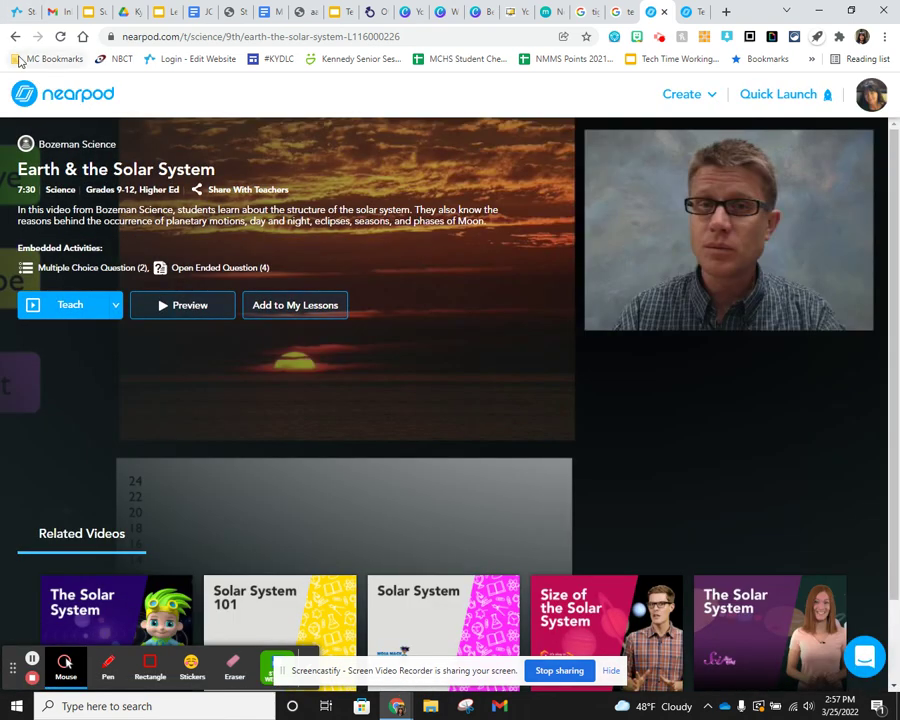
pyautogui.click(16, 38)
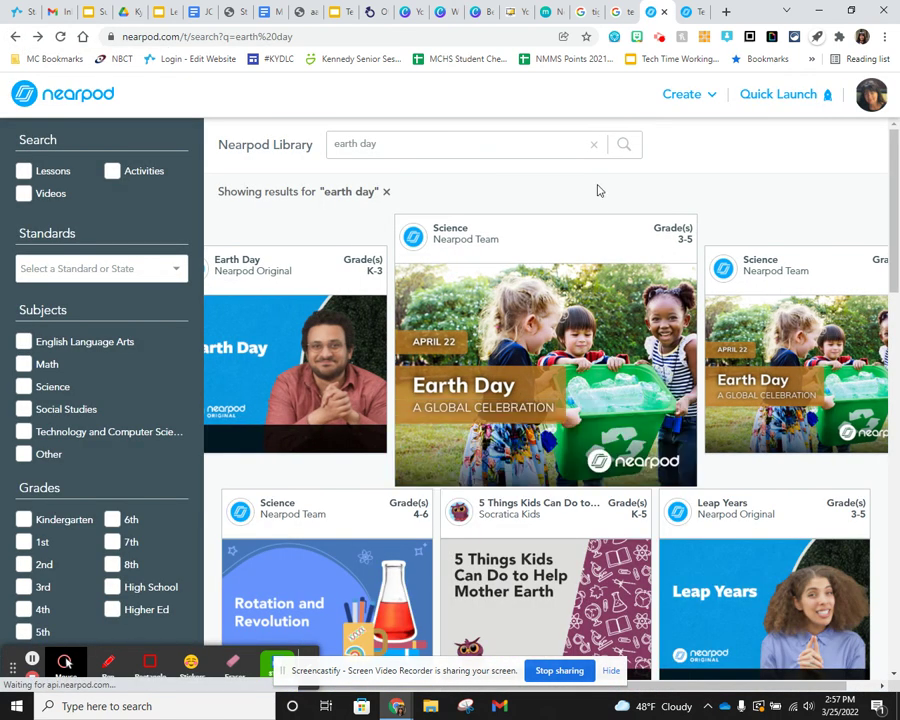
# - Open the grades 3-5 "Earth Day" lesson from the search results and preview its slides up to slide 11
pyautogui.scroll(-1, 591, 198)
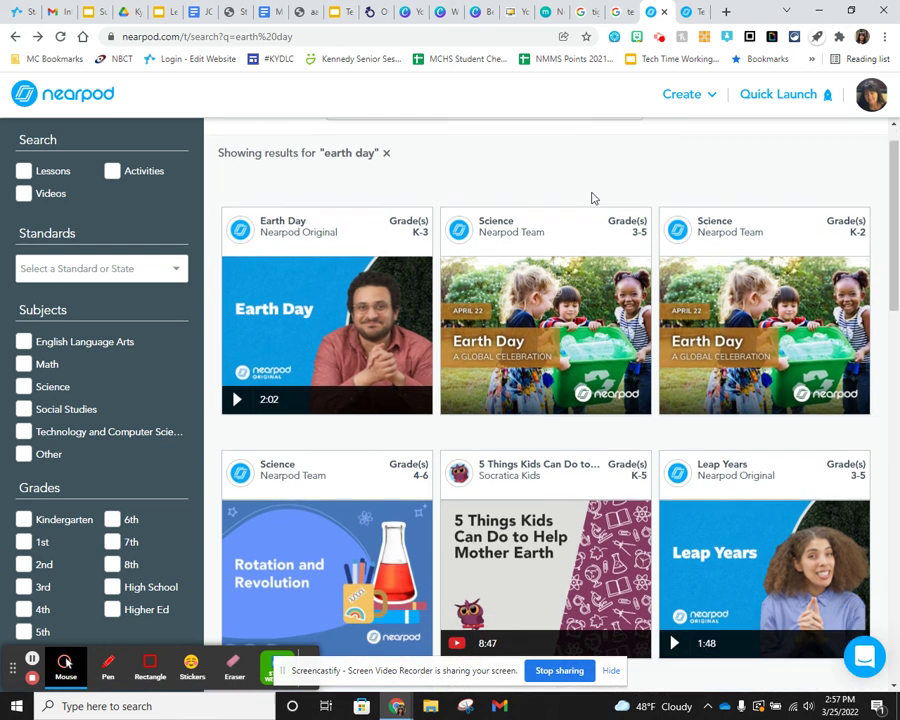
pyautogui.moveTo(582, 323)
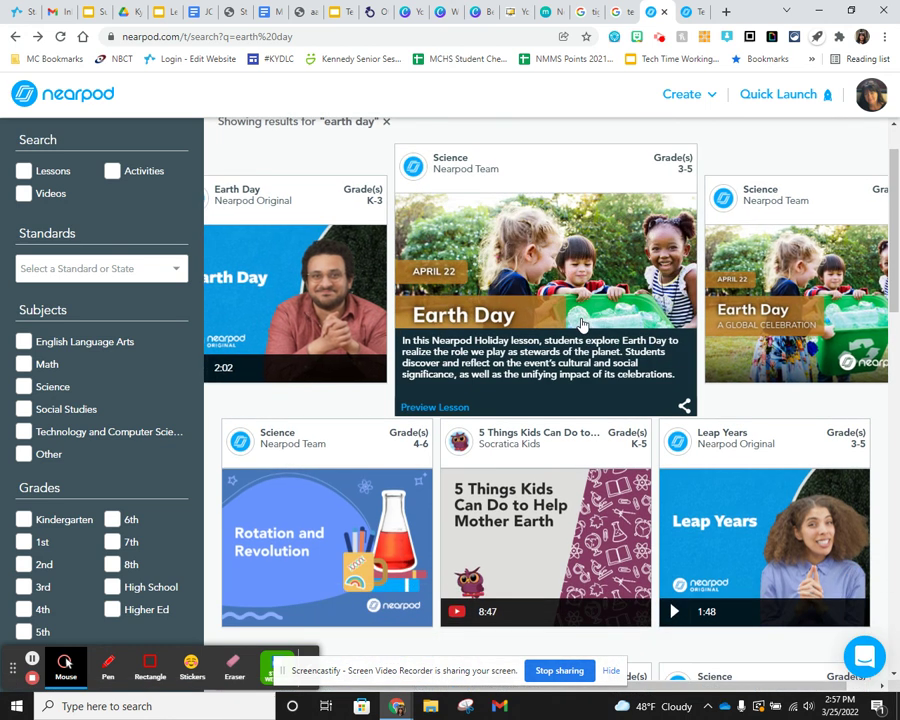
pyautogui.click(452, 408)
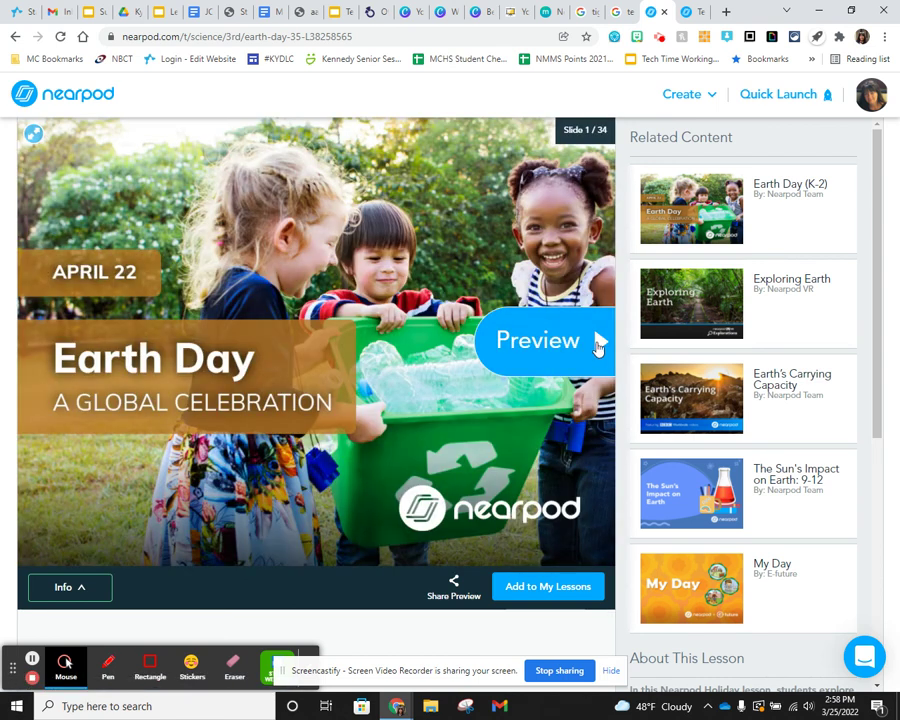
pyautogui.click(597, 342)
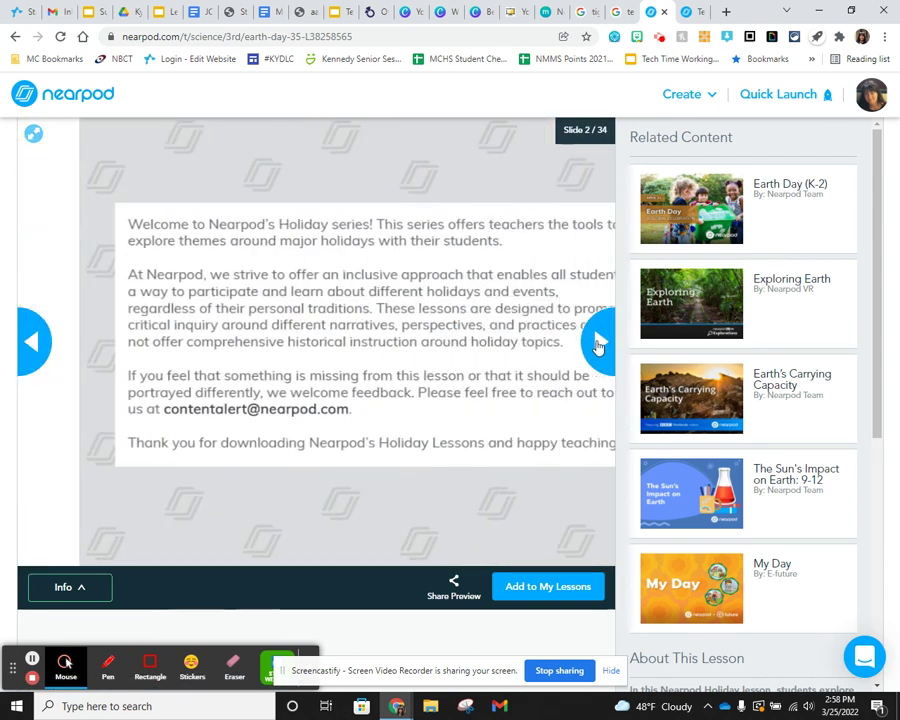
pyautogui.click(597, 342)
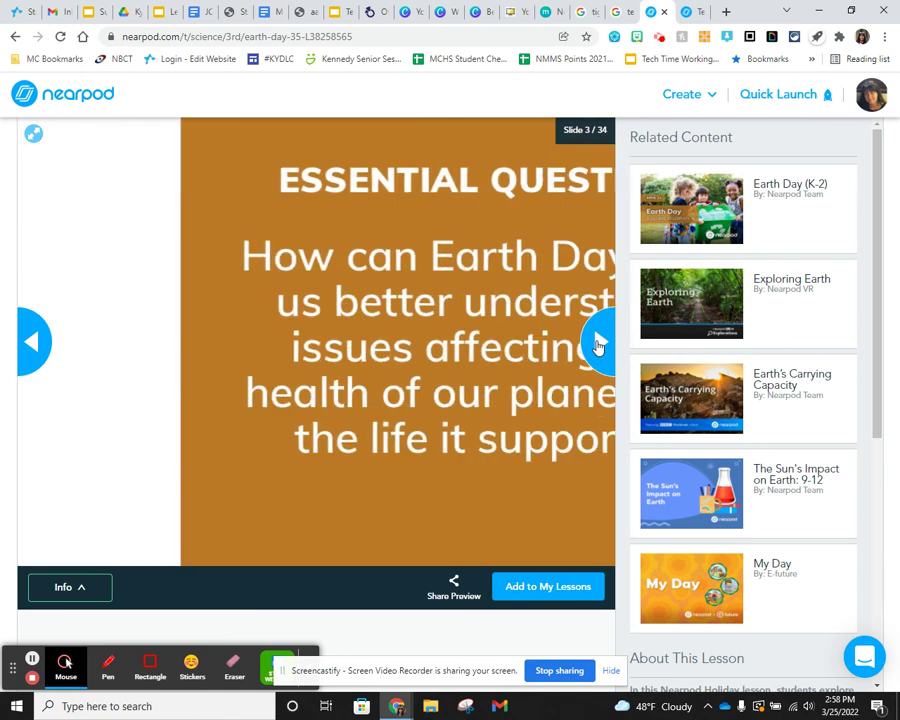
pyautogui.click(597, 342)
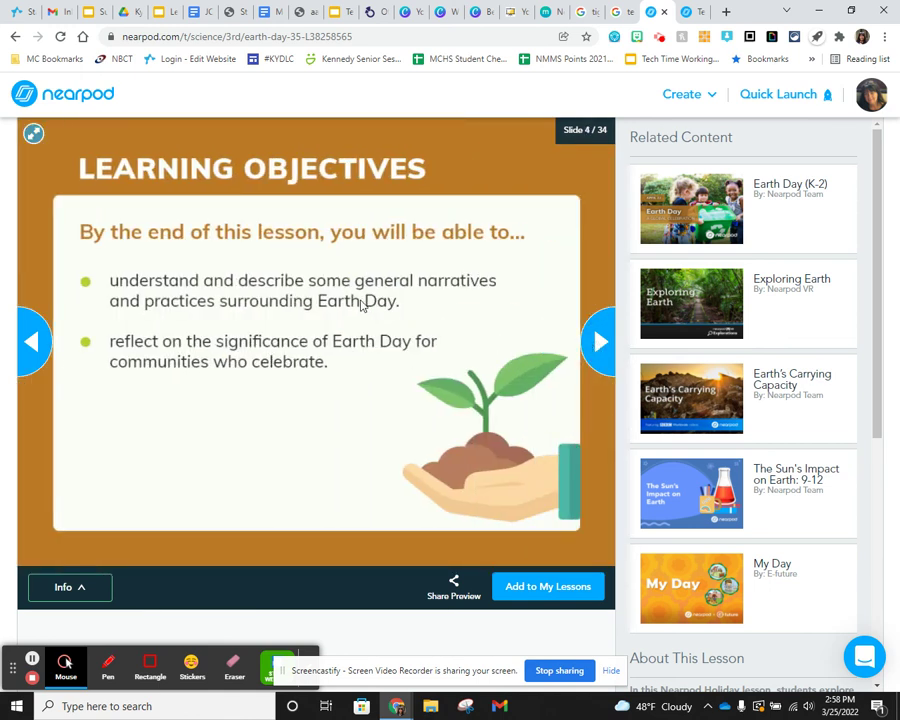
pyautogui.click(598, 342)
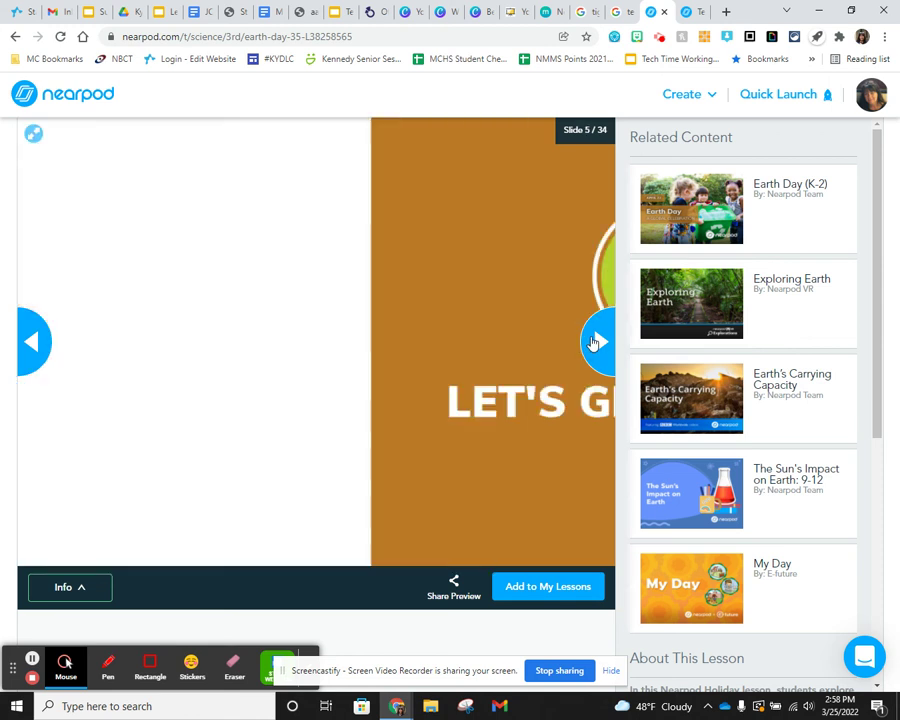
pyautogui.click(598, 342)
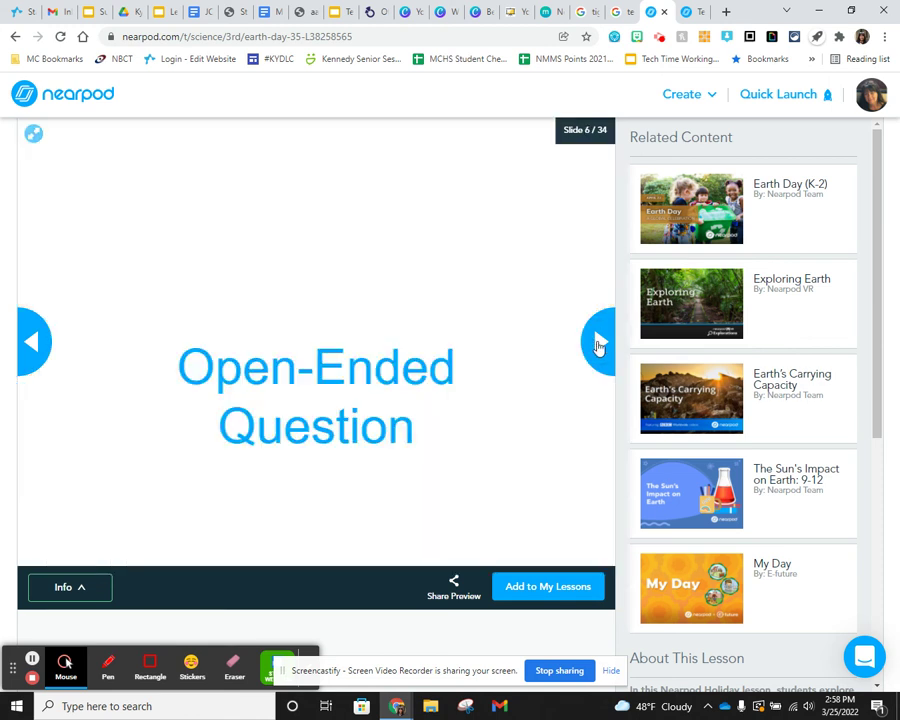
pyautogui.click(598, 343)
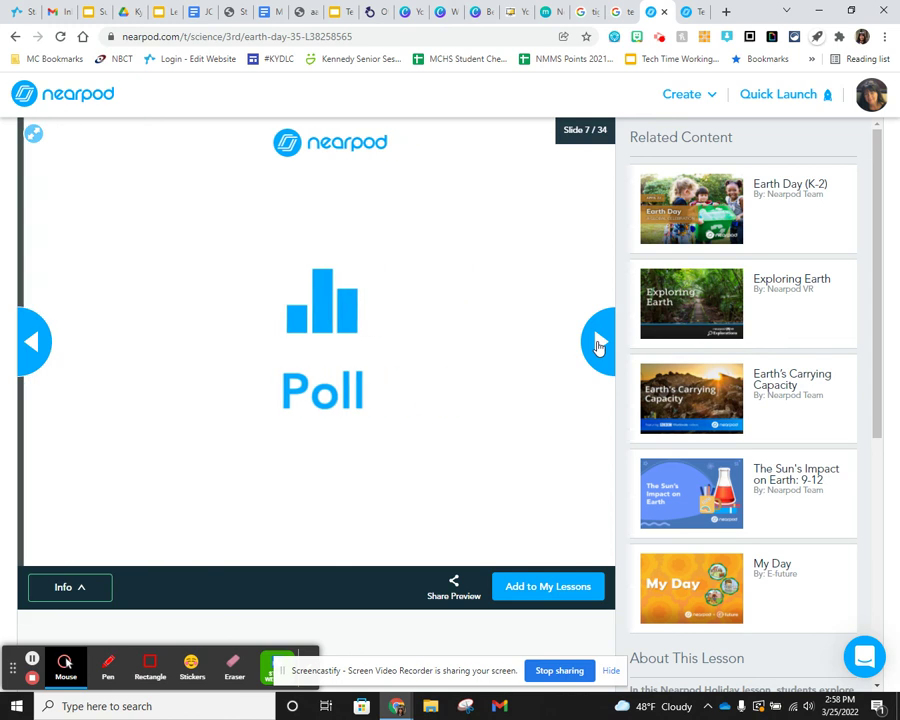
pyautogui.click(598, 343)
pyautogui.click(598, 343)
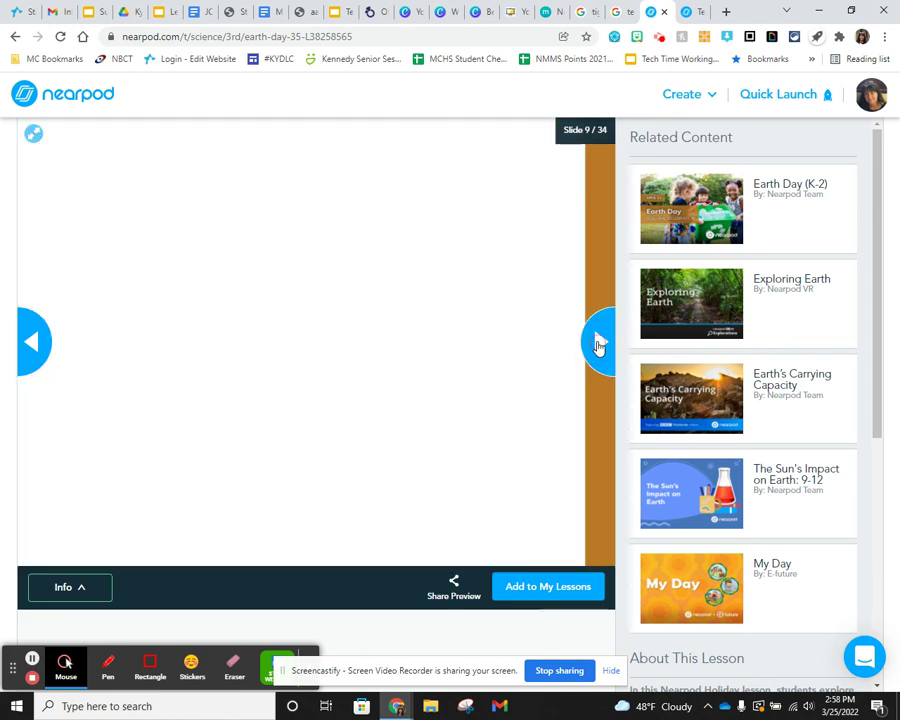
pyautogui.click(598, 343)
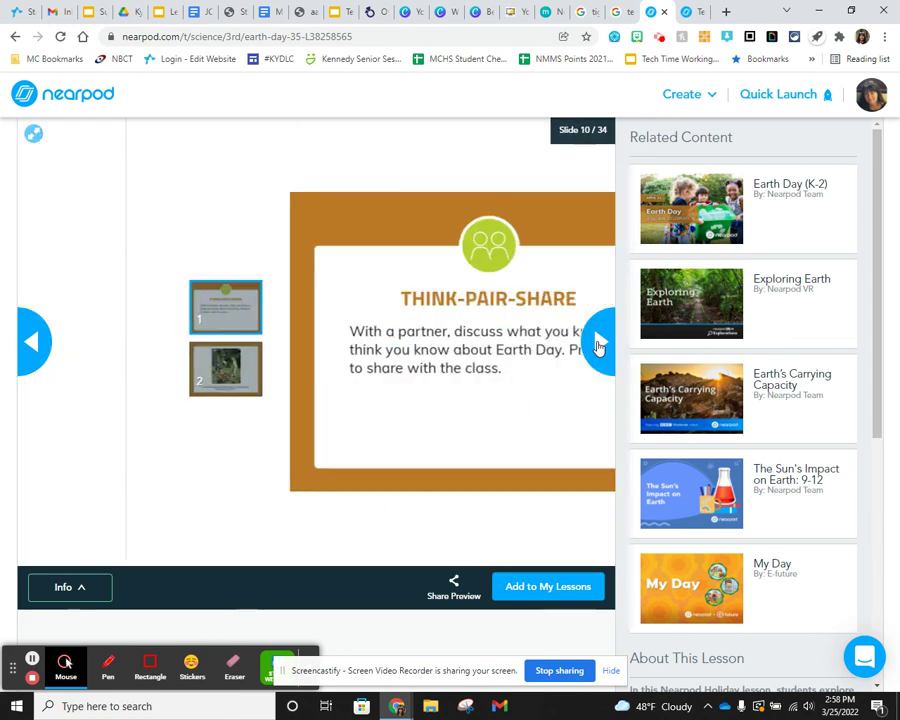
pyautogui.click(598, 343)
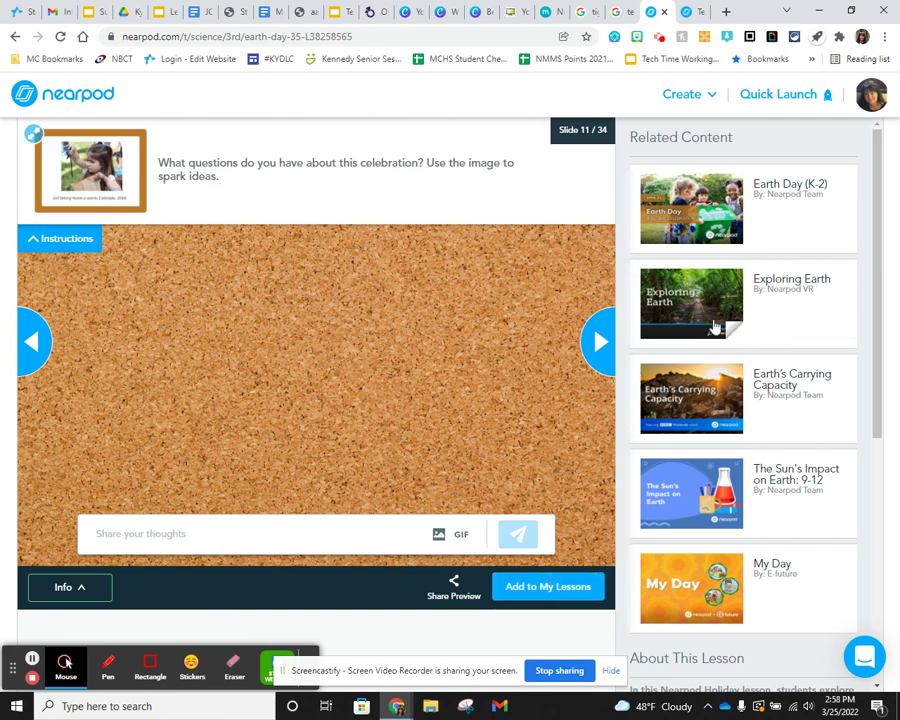
# - Open the related lesson "The Sun's Impact on Earth: 9-12", preview it up to slide 5, and return to My Lessons
pyautogui.scroll(-1, 765, 440)
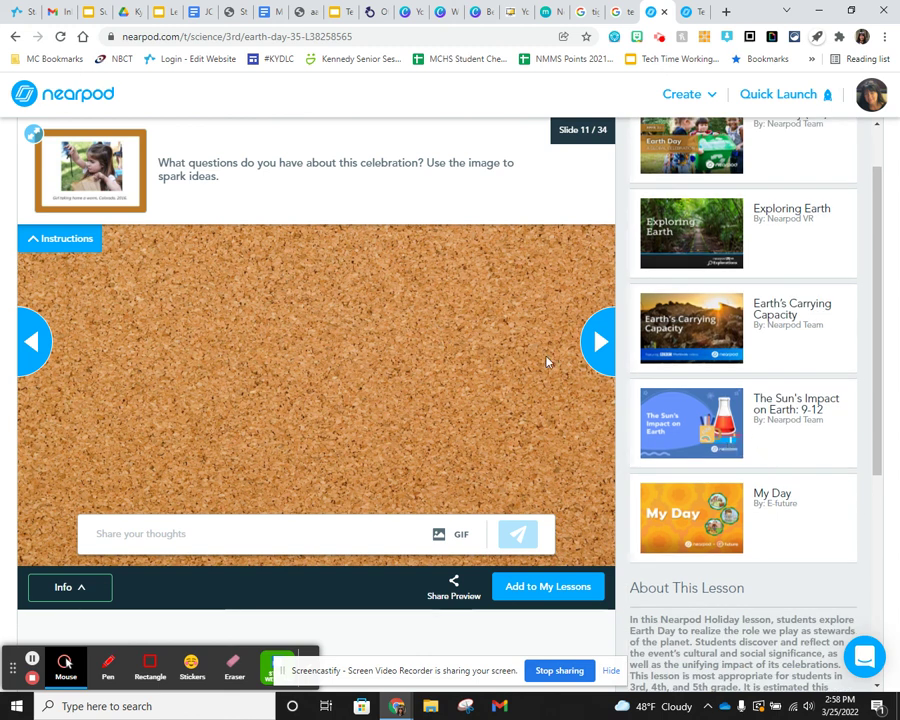
pyautogui.scroll(-1, 765, 400)
pyautogui.click(792, 345)
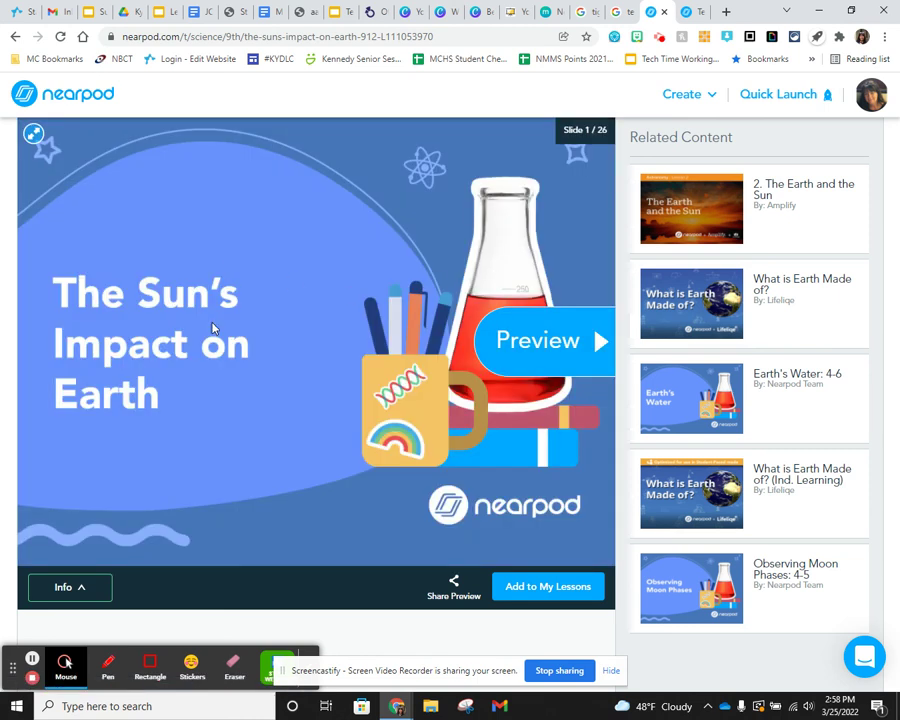
pyautogui.click(527, 341)
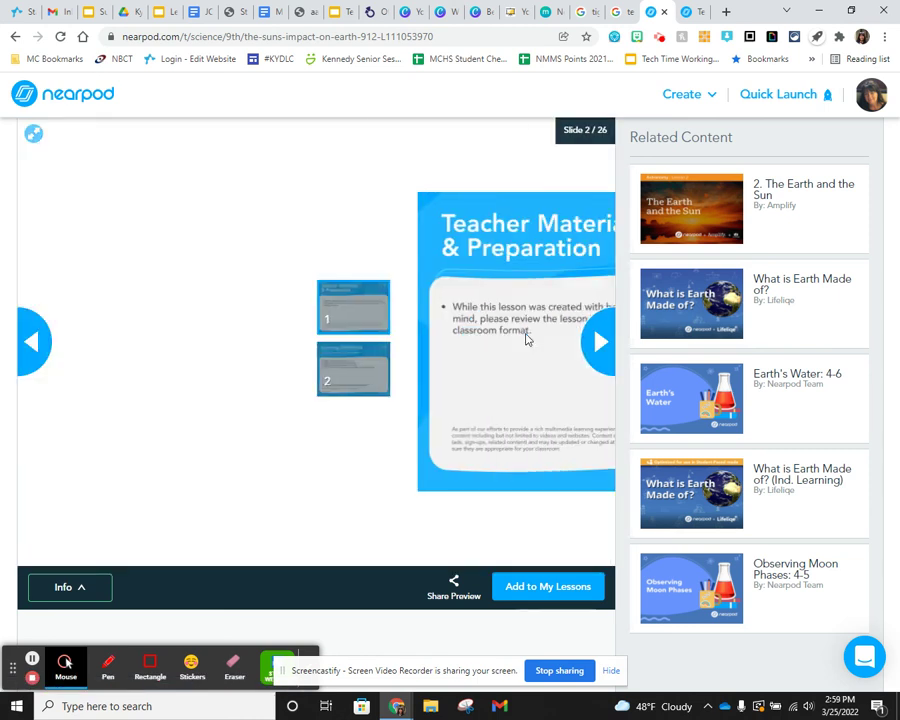
pyautogui.click(600, 342)
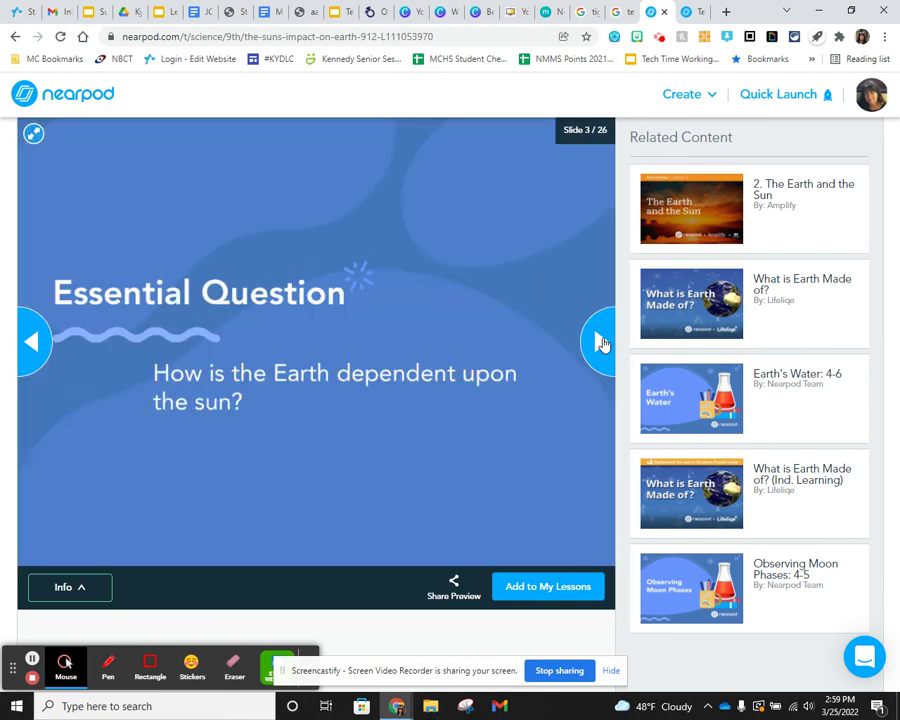
pyautogui.click(600, 342)
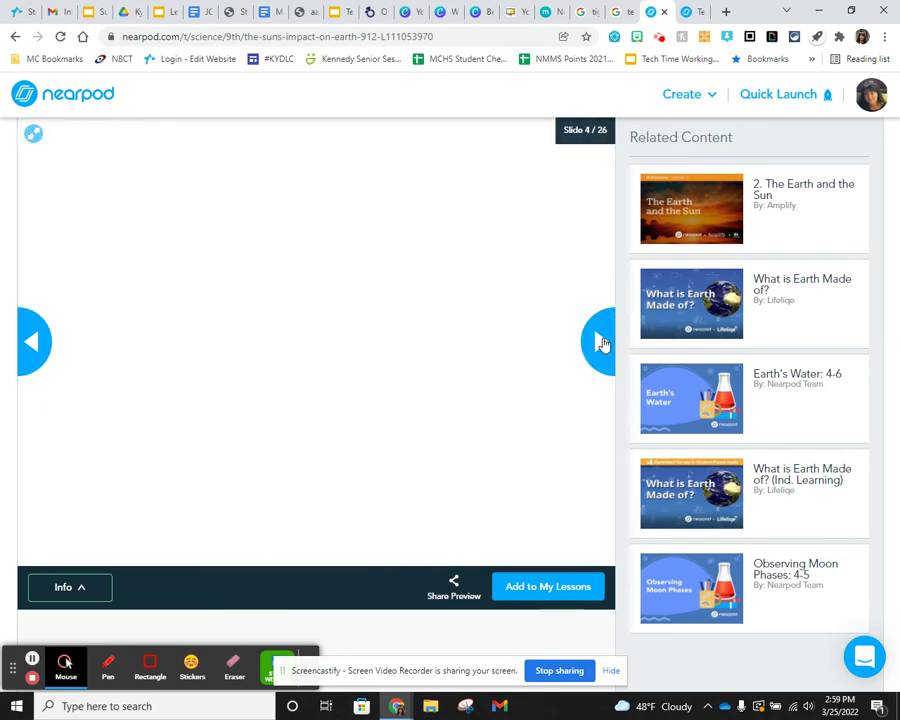
pyautogui.click(600, 342)
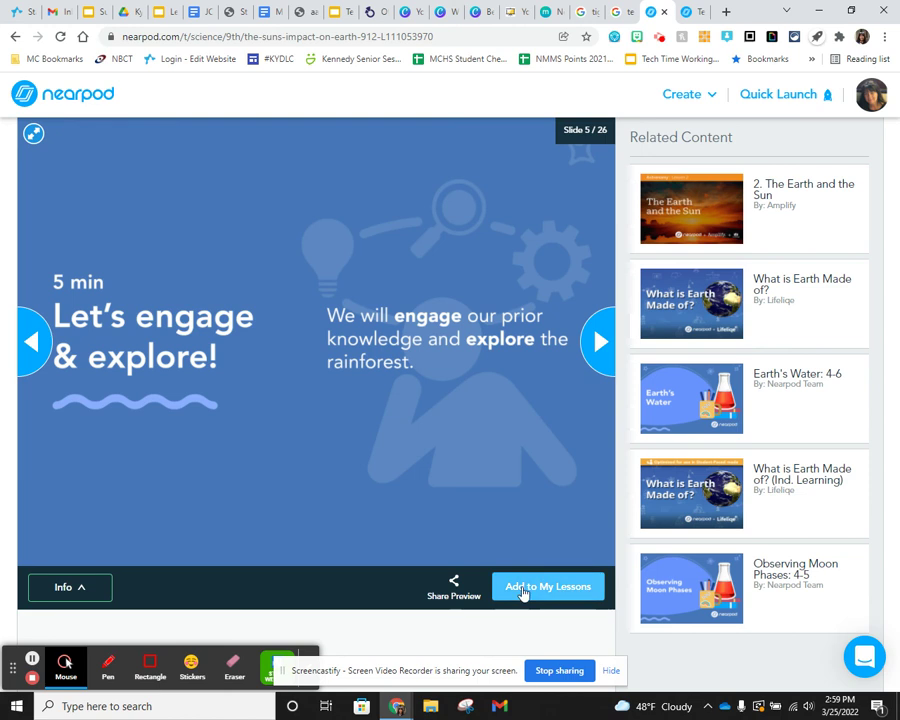
pyautogui.click(55, 94)
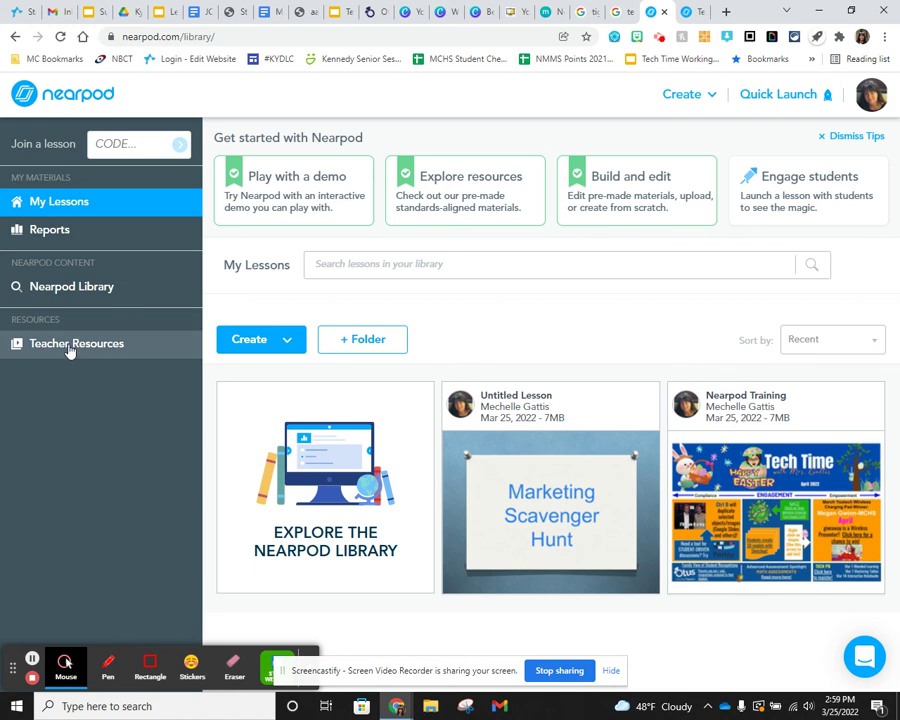
# - Open the Teacher Resources page, look through its webinar section and resource categories, and close the page
pyautogui.click(69, 346)
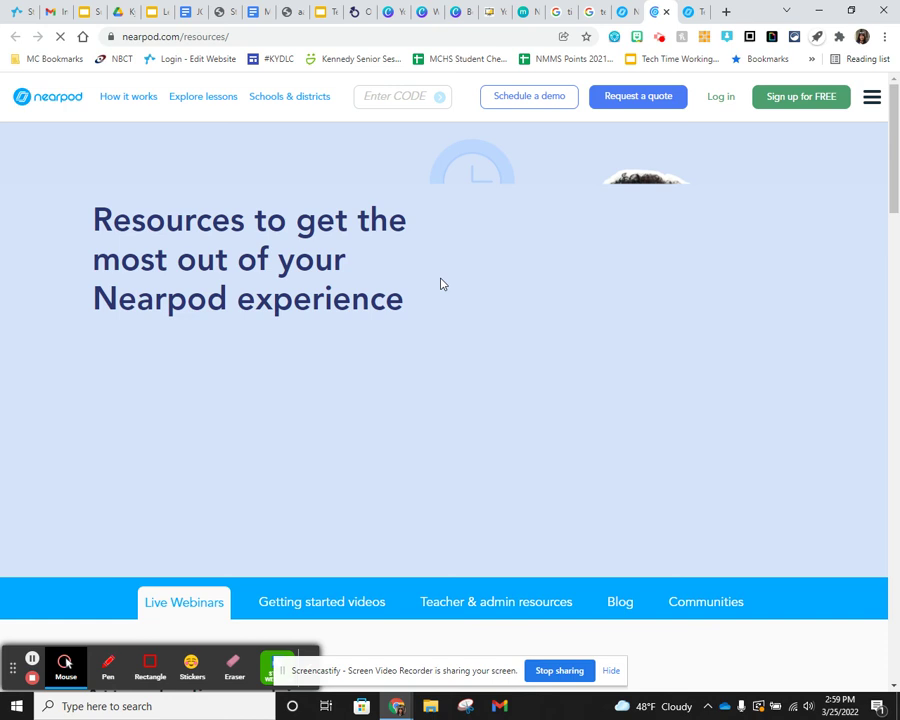
pyautogui.scroll(-3, 440, 290)
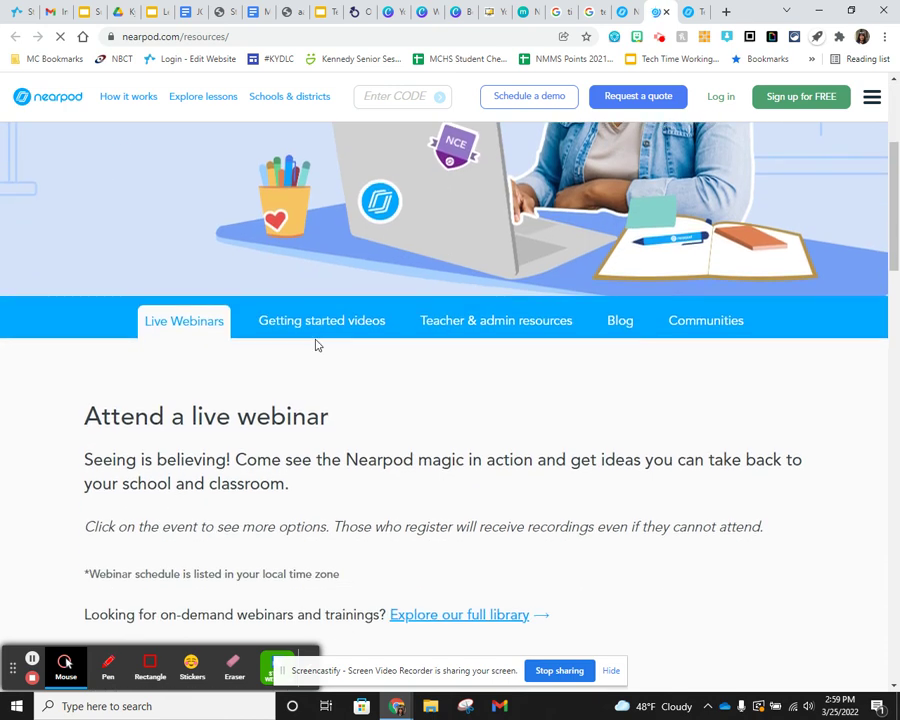
pyautogui.scroll(-1, 330, 380)
pyautogui.scroll(-2, 341, 367)
pyautogui.scroll(2, 337, 352)
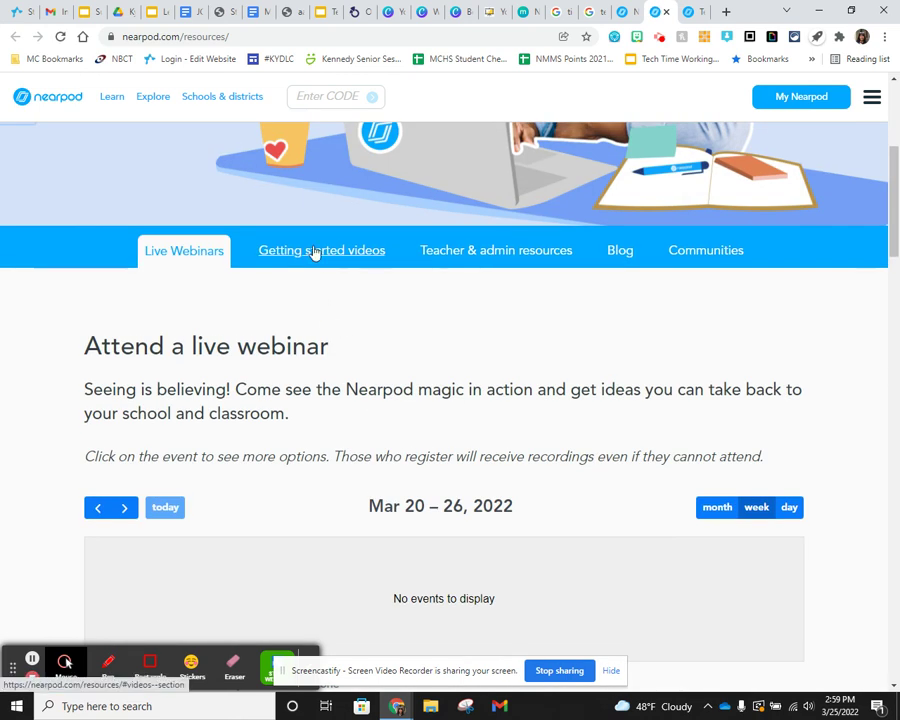
pyautogui.scroll(3, 390, 356)
pyautogui.scroll(2, 391, 358)
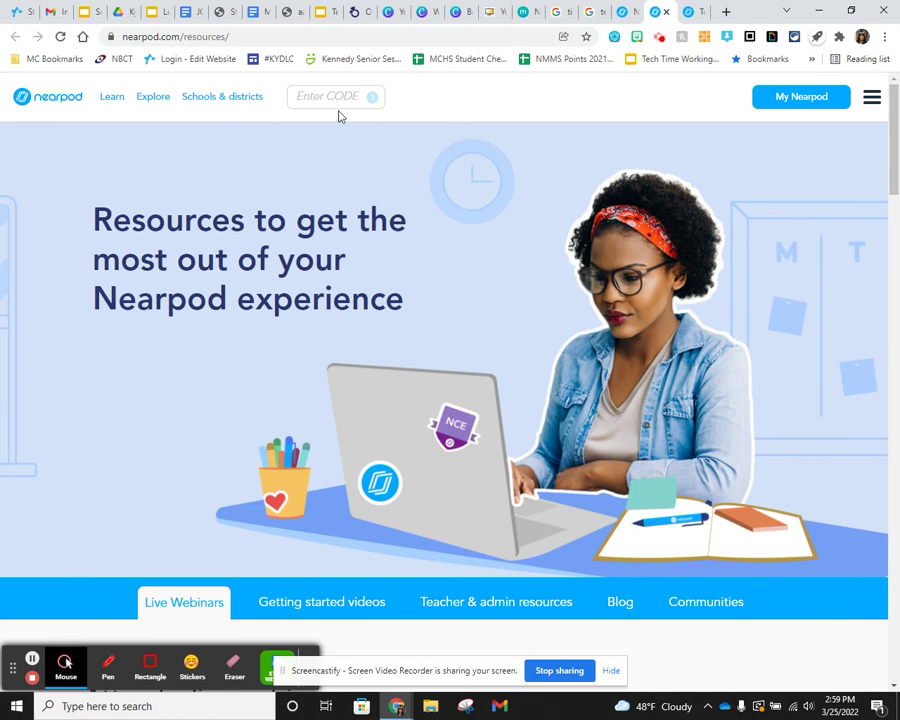
pyautogui.click(665, 12)
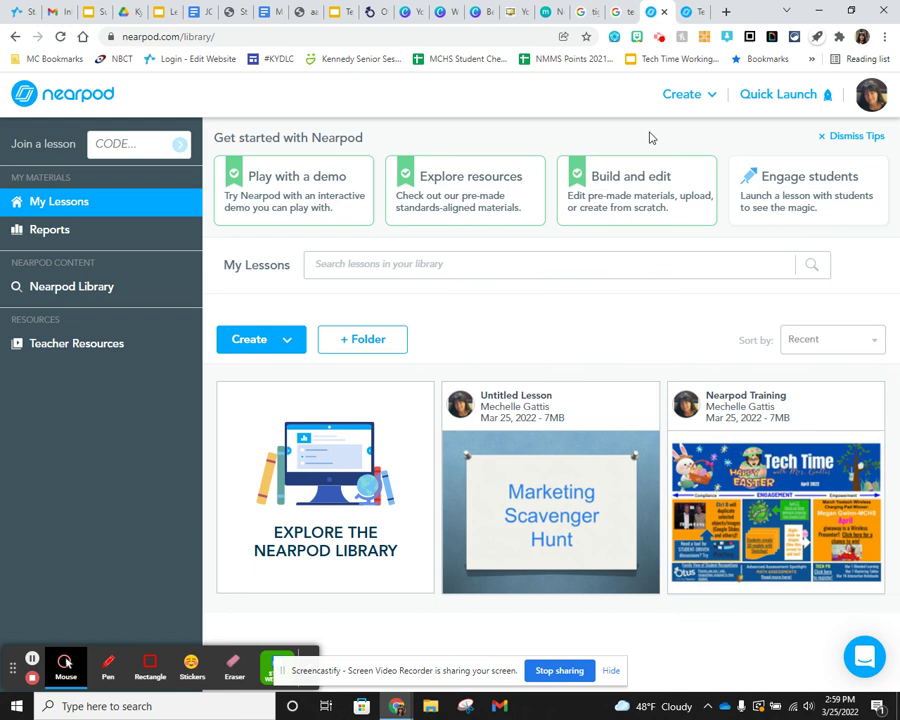